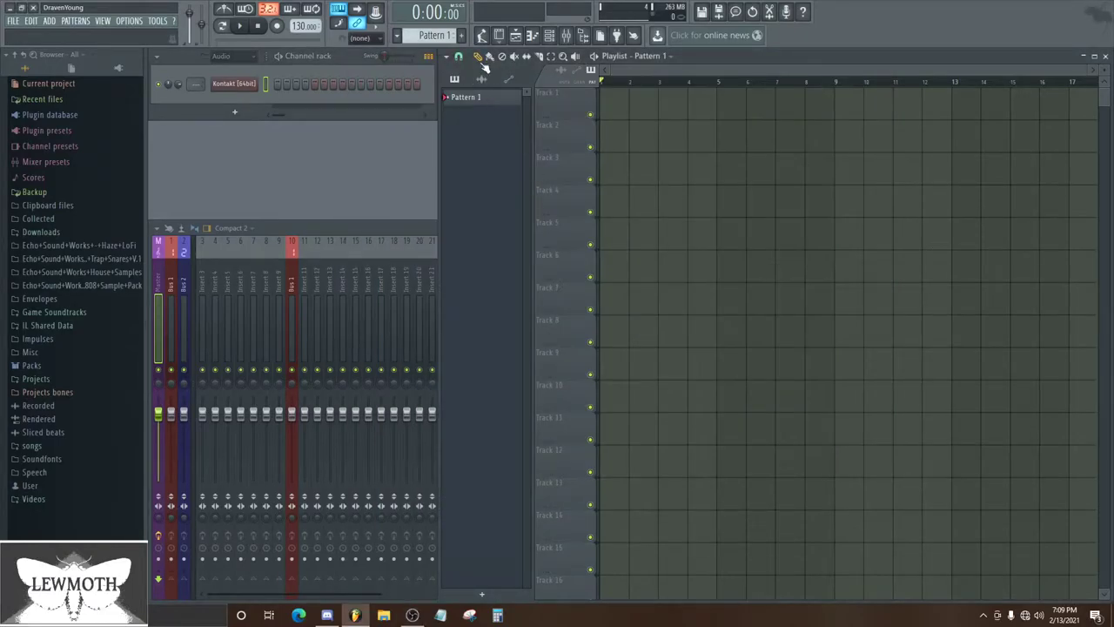
Look through the articulation list of the Evolution Strawberry instrument in the existing Kontakt channel, and close the plugin window
click(244, 84)
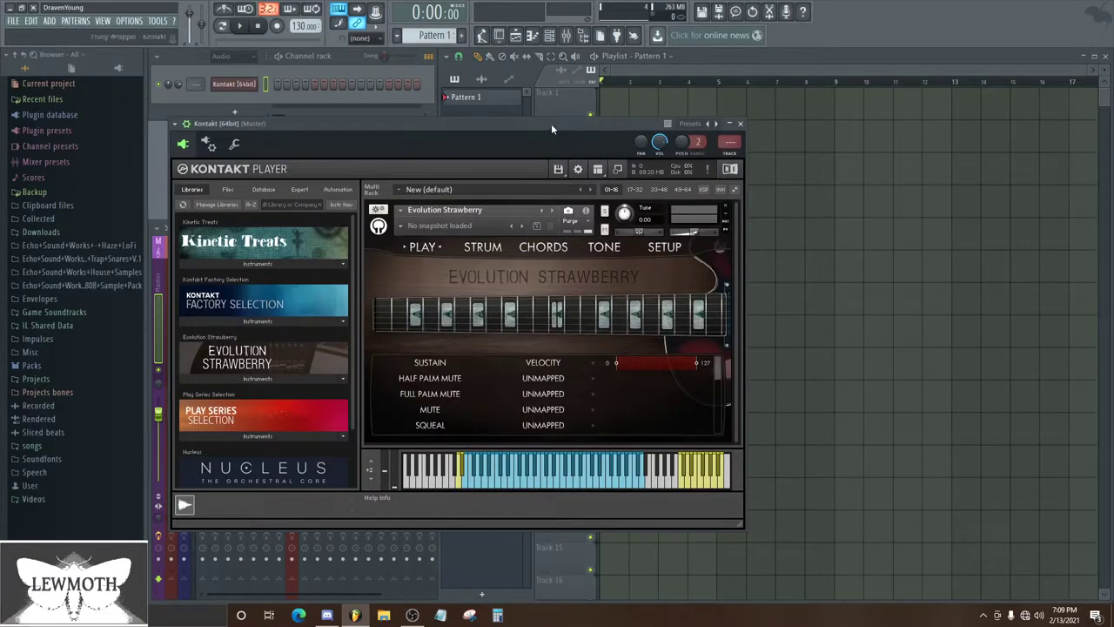
drag(552, 129, 620, 86)
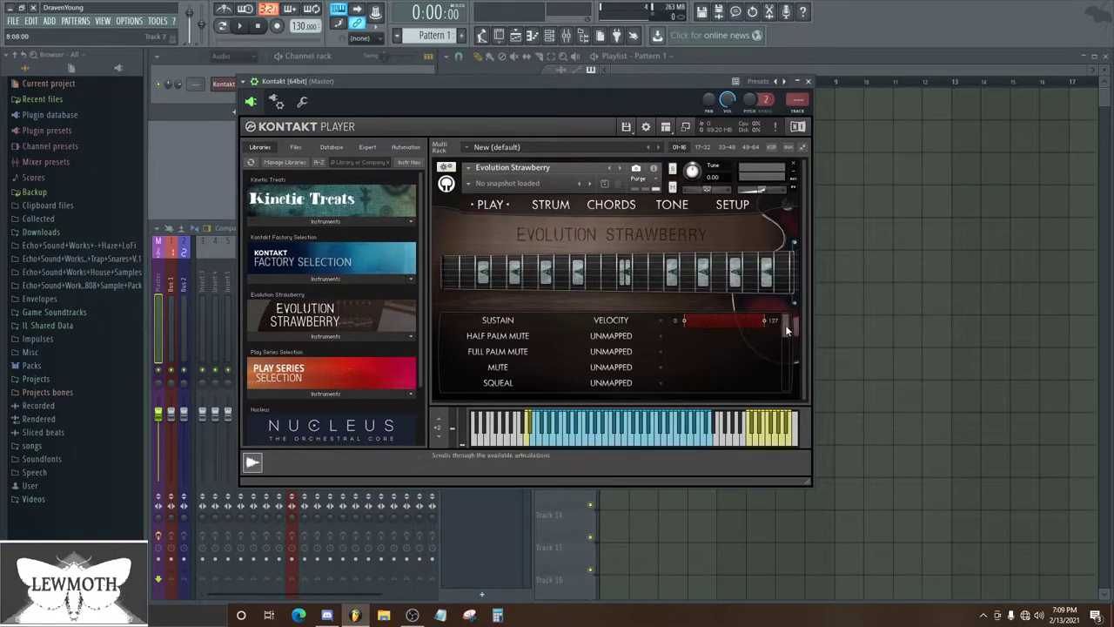
scroll(785, 325, down, 3)
scroll(784, 333, up, 3)
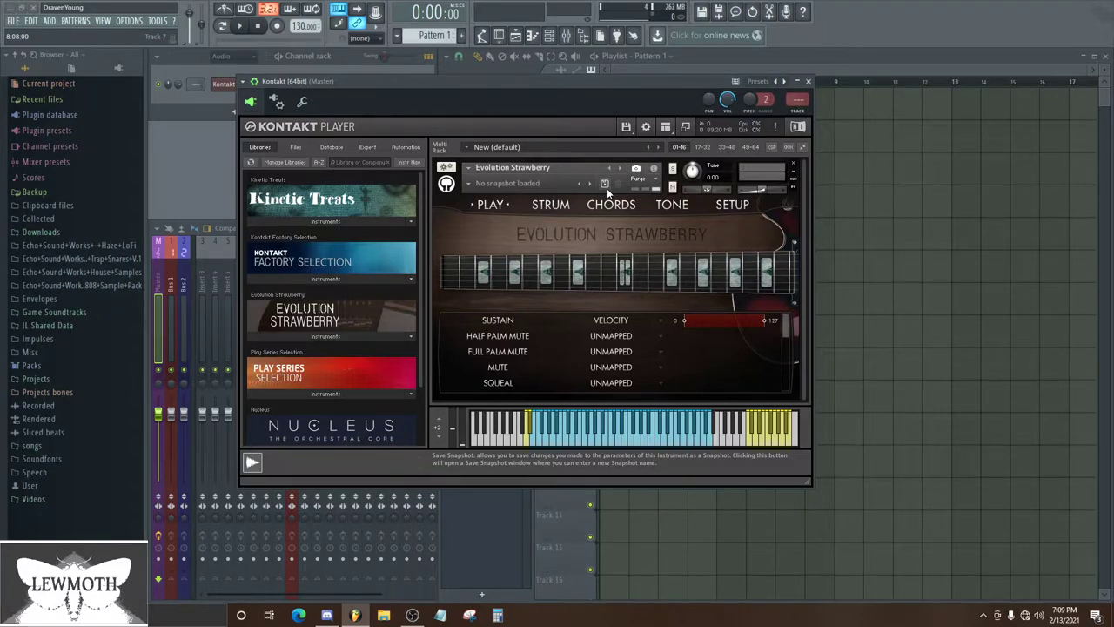
click(471, 170)
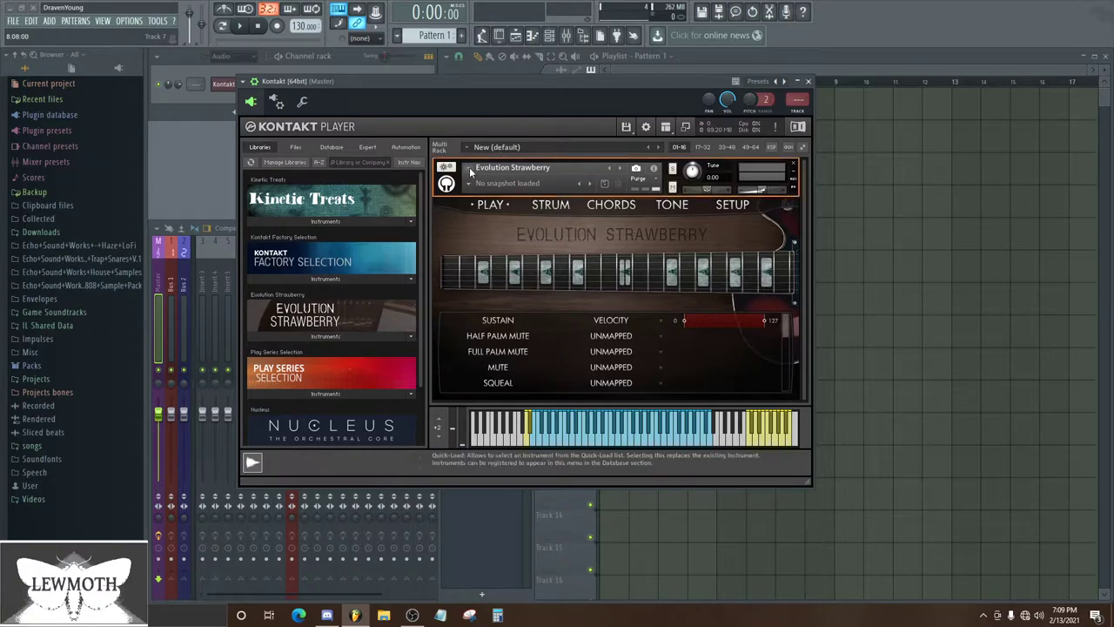
click(808, 81)
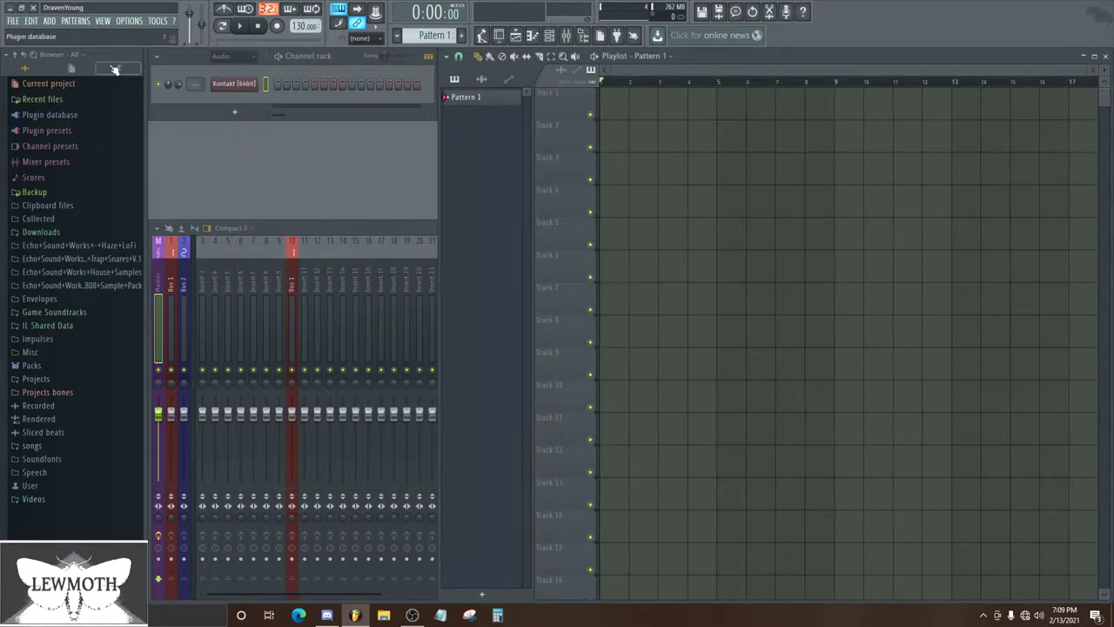
Delete the existing Kontakt channel from the channel rack and confirm the deletion
right_click(228, 84)
click(298, 186)
click(618, 340)
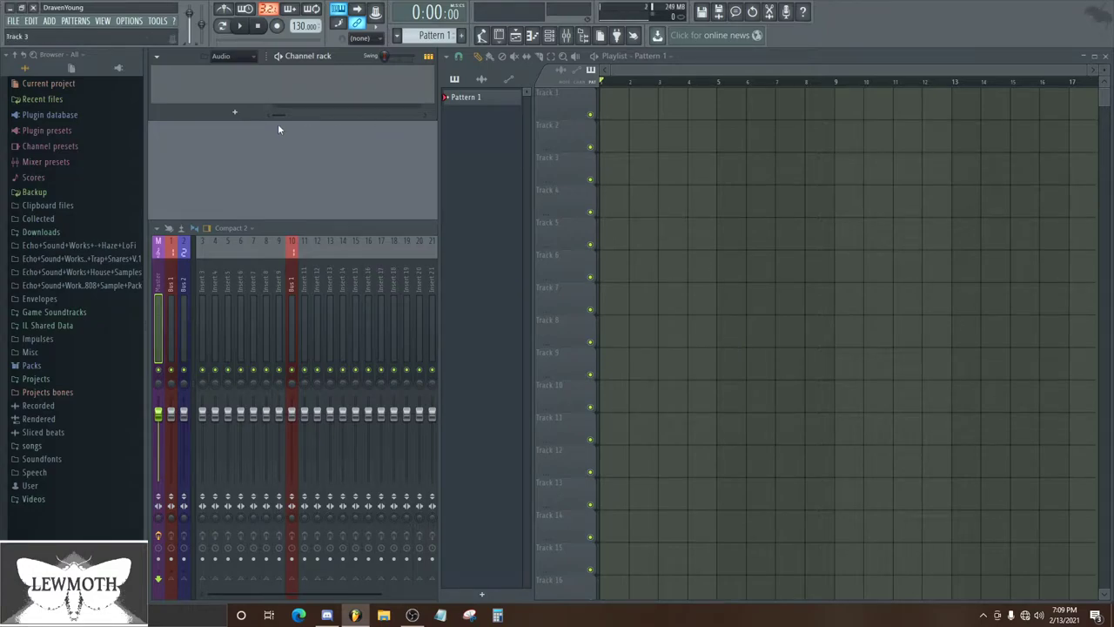
Add a new Kontakt [64bit] channel and load Evolution Strawberry.nki into its instrument rack
click(233, 114)
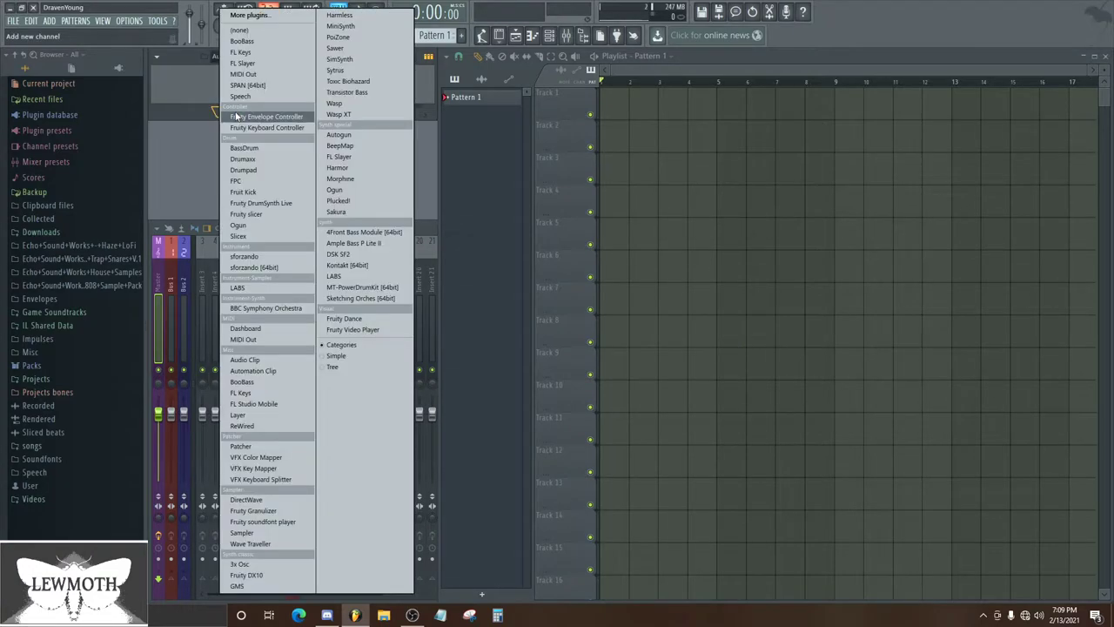
click(353, 271)
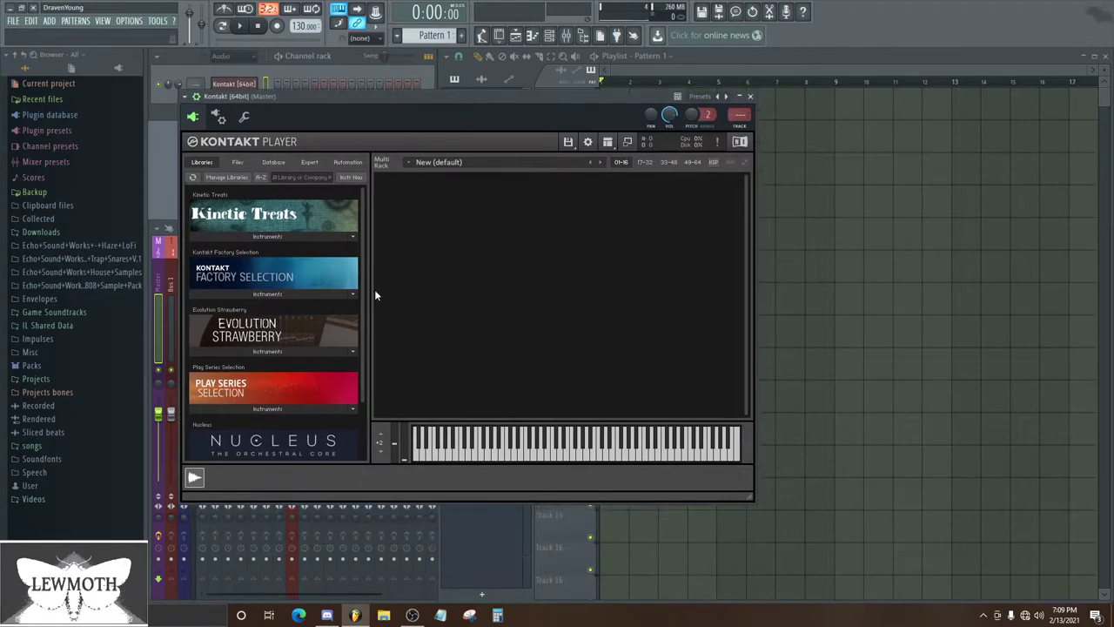
click(286, 351)
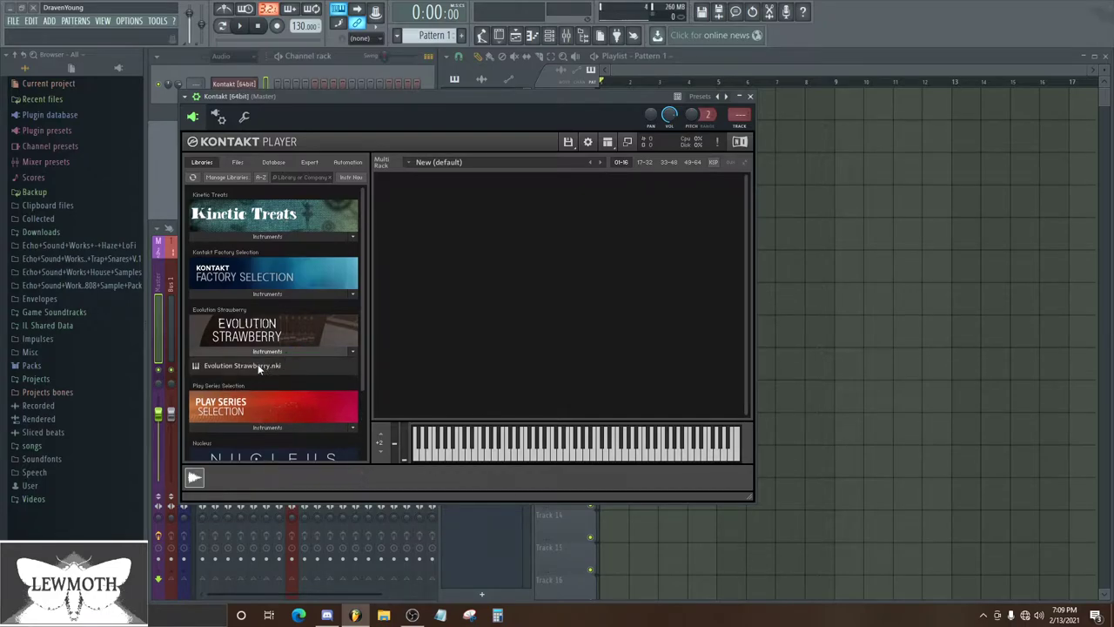
drag(278, 366, 626, 312)
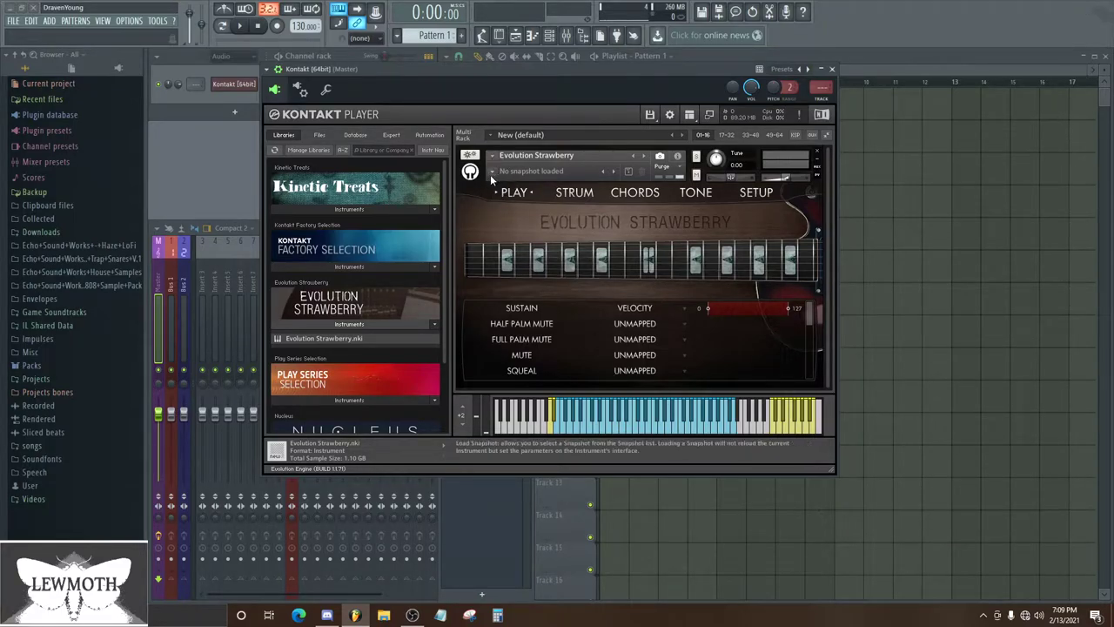
Load the Rough Blues snapshot from the Crunchy category for Evolution Strawberry and close the plugin window
click(492, 170)
mouse_move(504, 185)
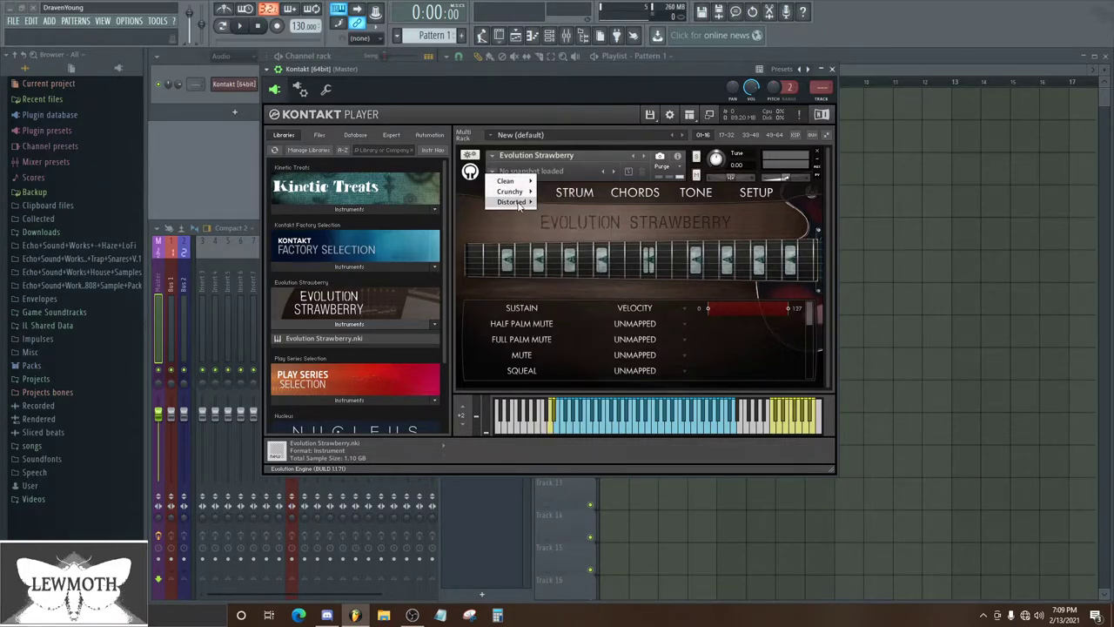
mouse_move(522, 202)
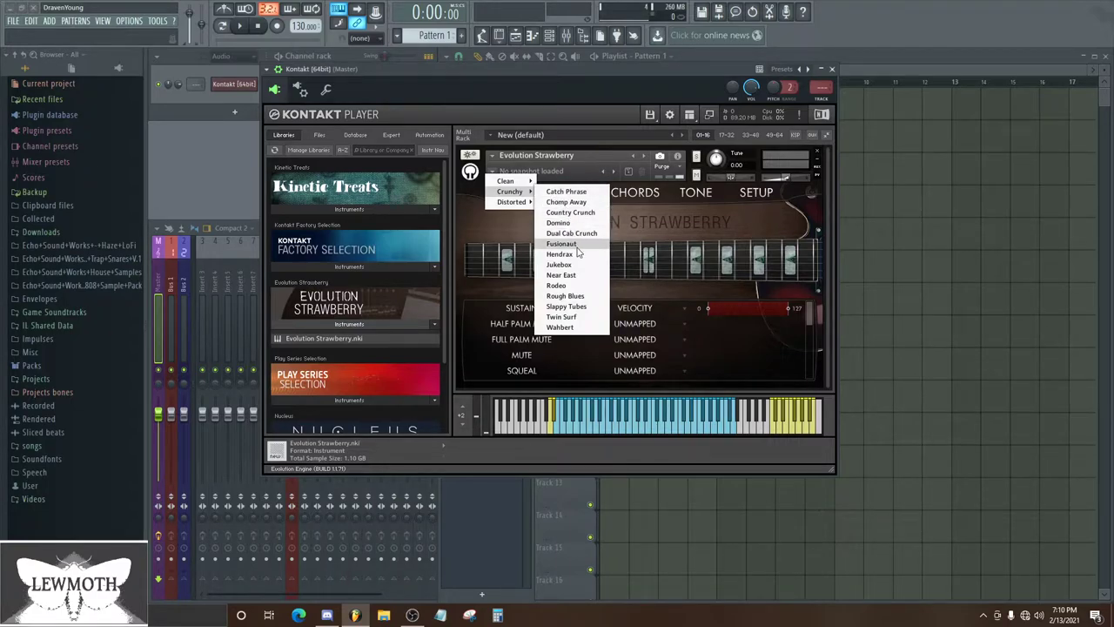
click(577, 298)
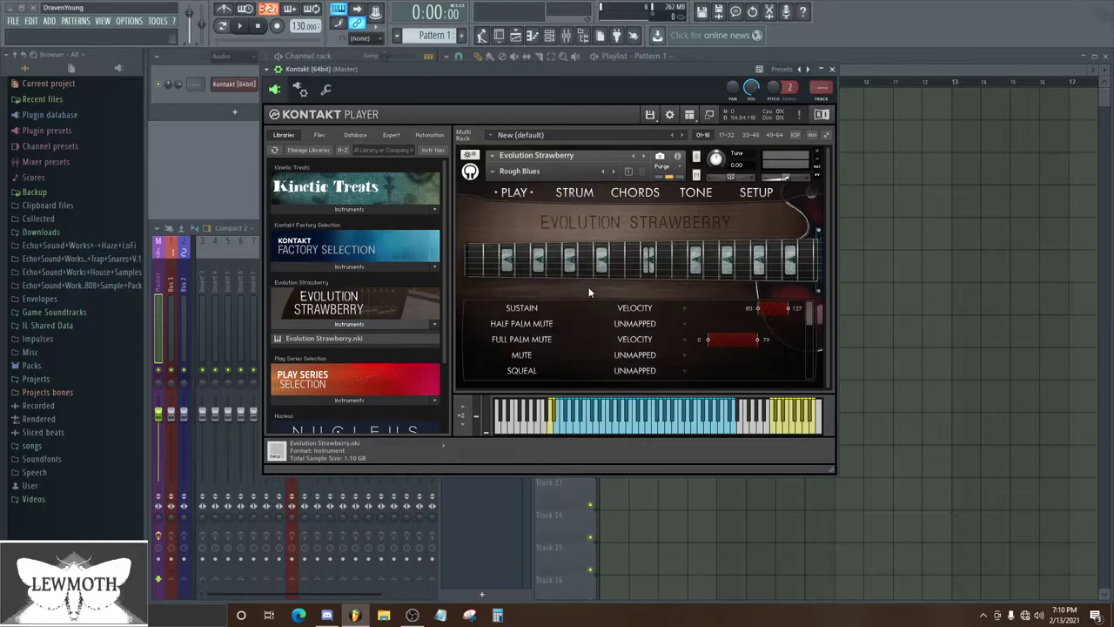
drag(708, 68, 633, 84)
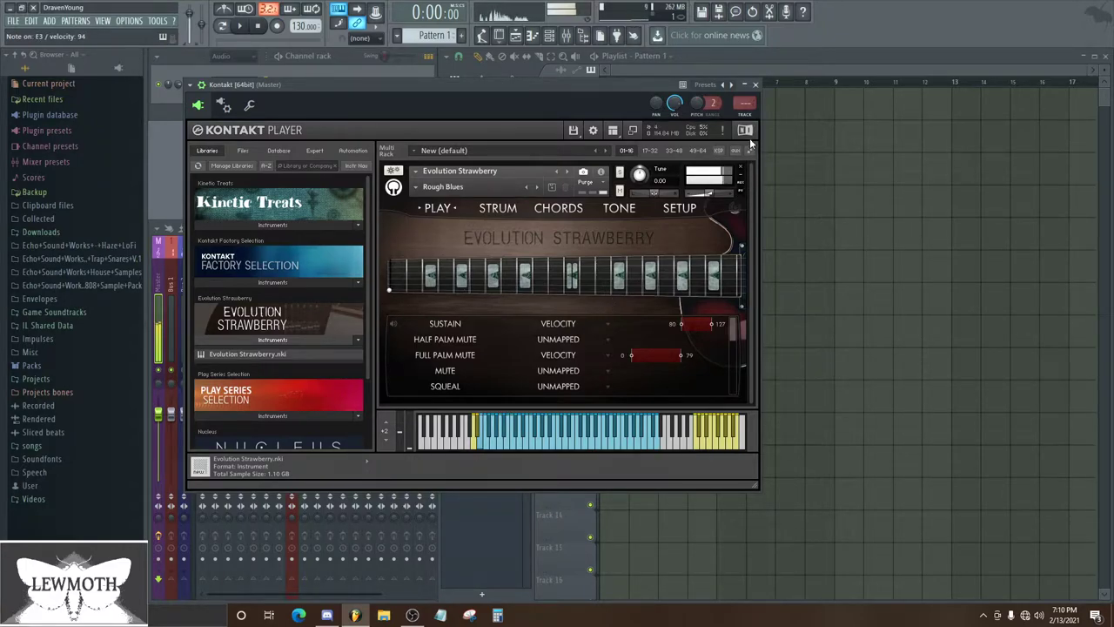
click(756, 84)
Place Pattern 1 at bar 1 of Track 1 in the playlist and stretch the clip to eight bars
click(615, 110)
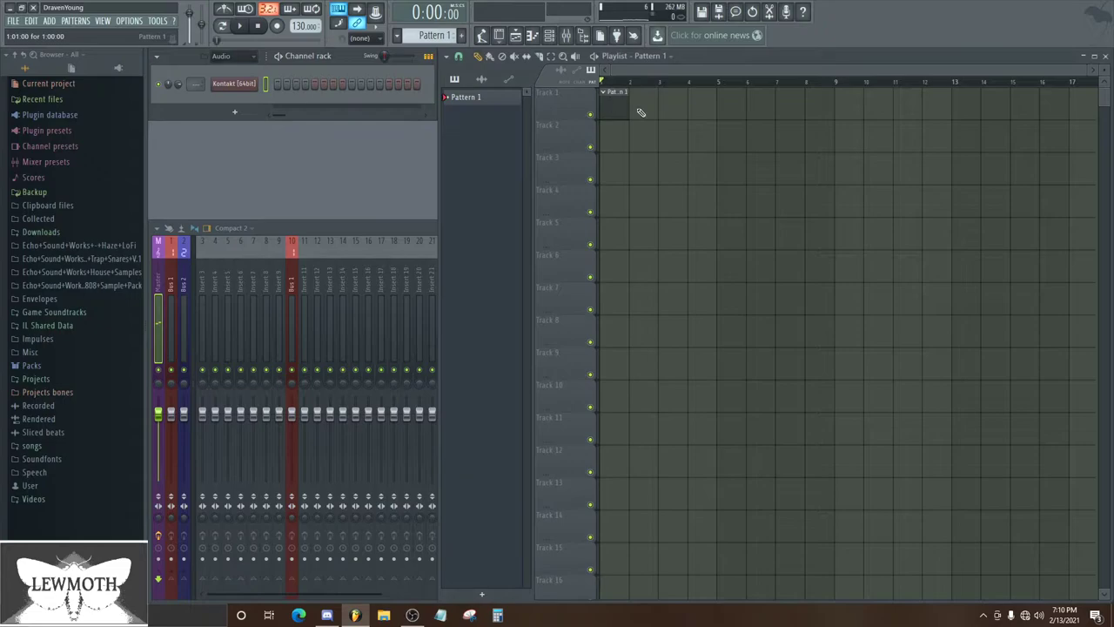
drag(629, 109, 828, 128)
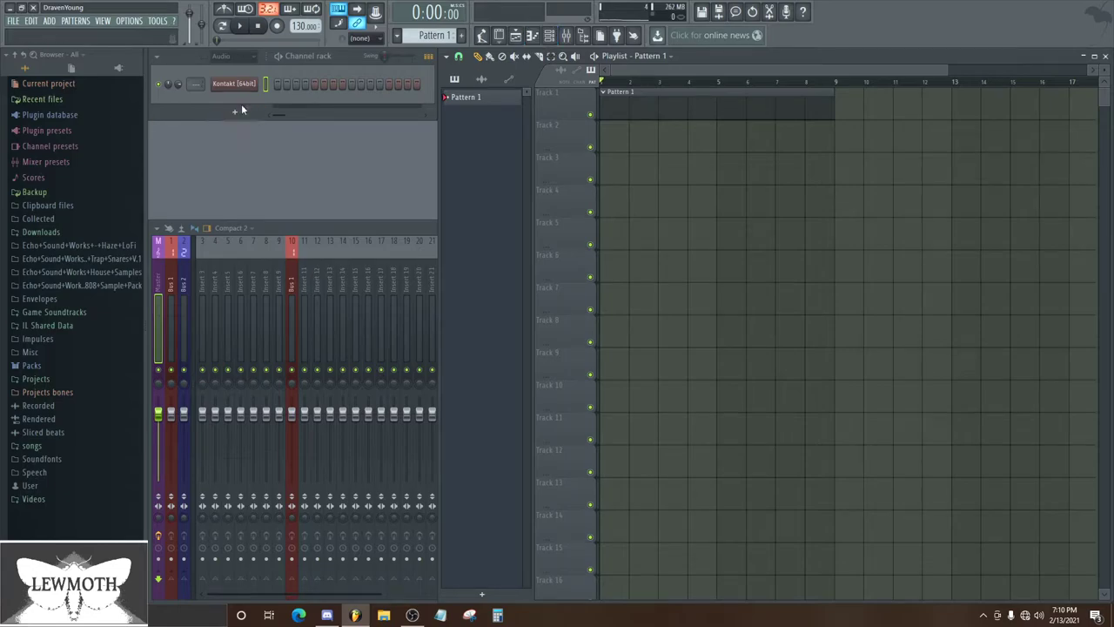
Add Pokemon GBA Soundfont (16-bit) from the Soundfonts folder as a new channel in the channel rack
click(63, 458)
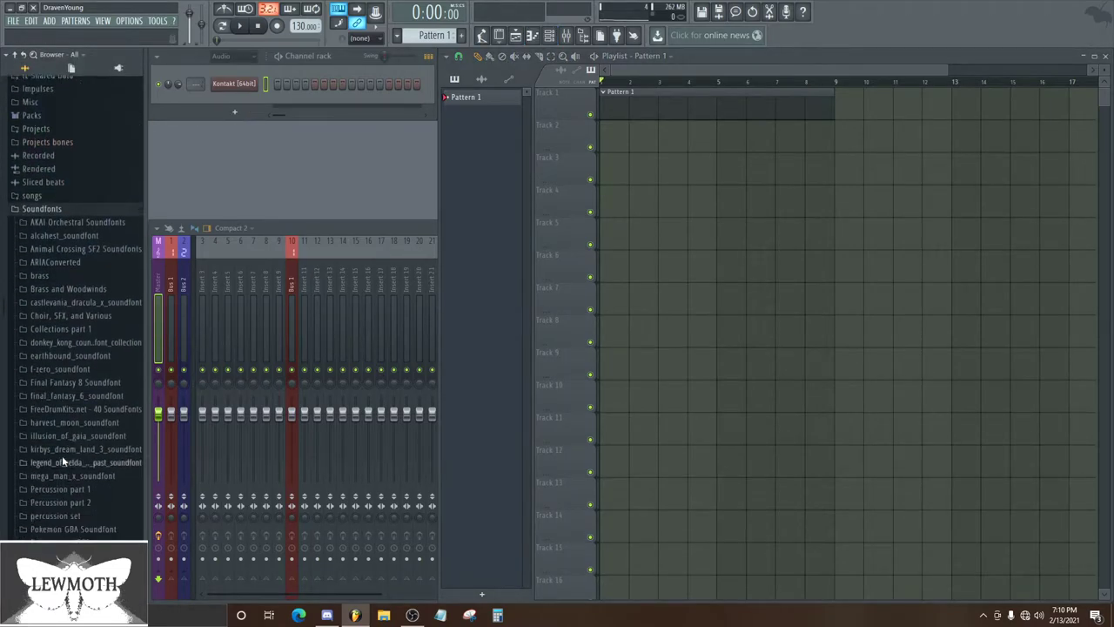
scroll(62, 460, down, 5)
click(83, 270)
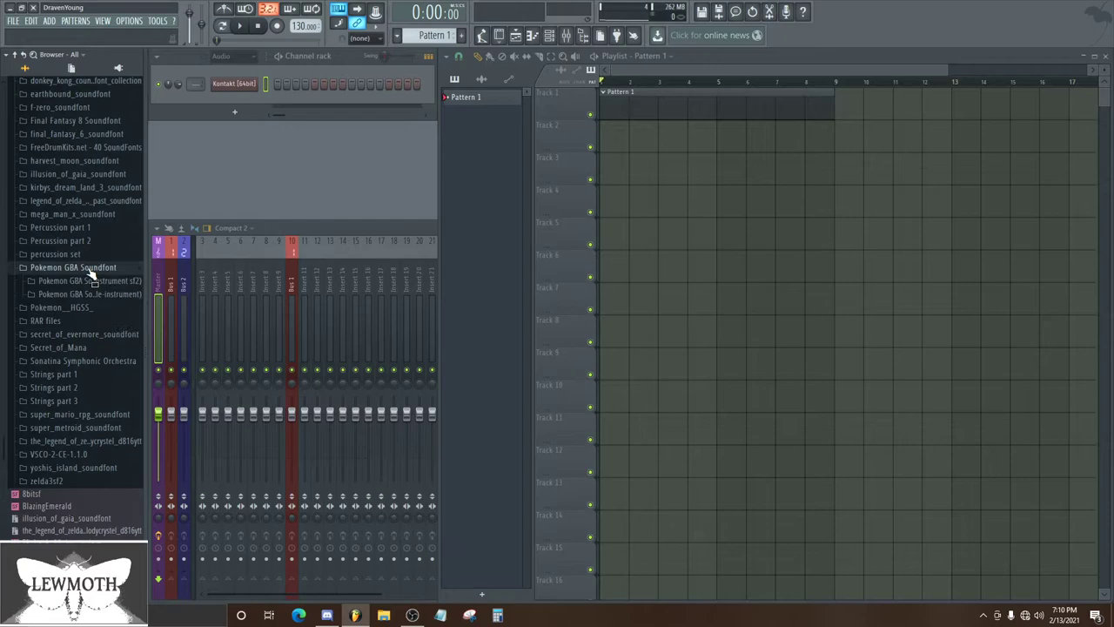
click(91, 287)
drag(104, 306, 272, 115)
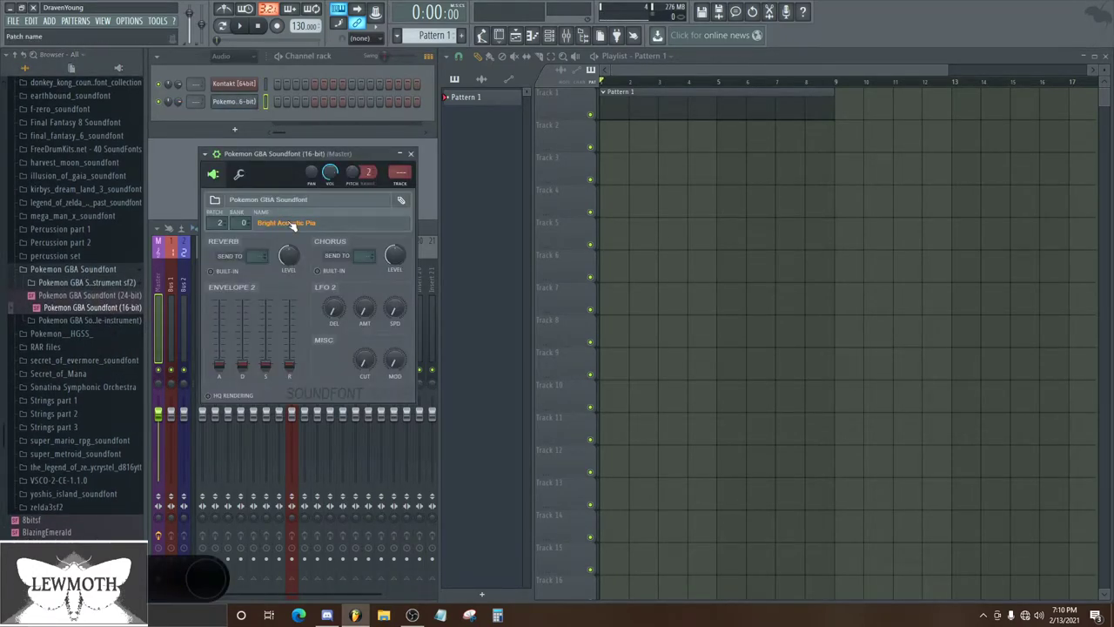
Choose a different patch for the Pokemon GBA Soundfont channel and close its window
click(290, 223)
double_click(532, 266)
click(412, 154)
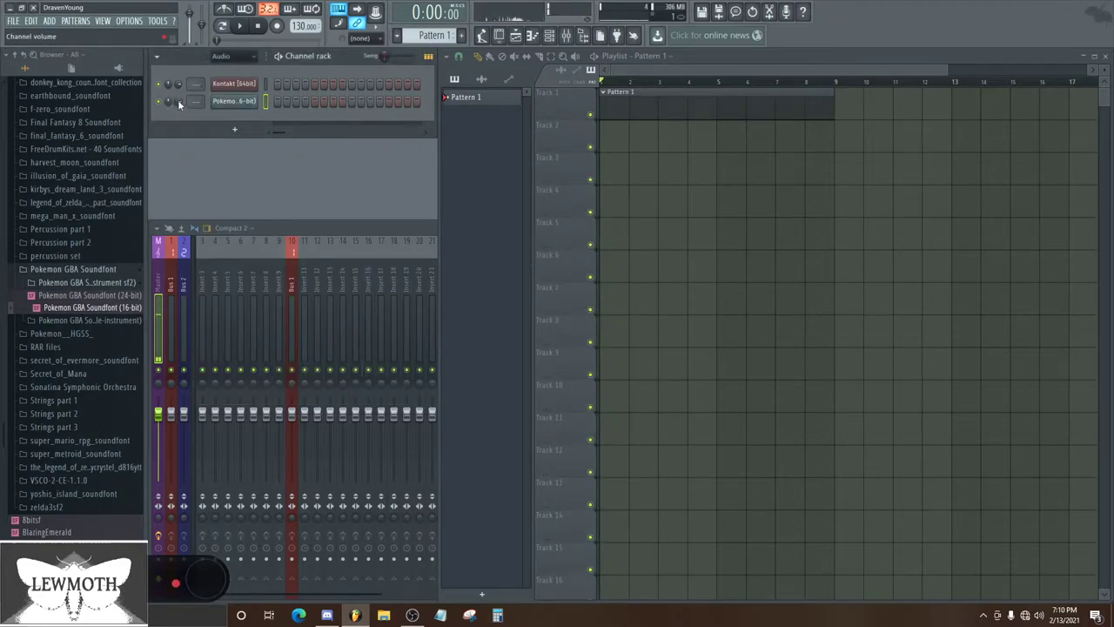
Draw an E3, G#3 and long A3 note phrase in bar 1 of the Pokemon GBA Soundfont channel's piano roll
click(550, 35)
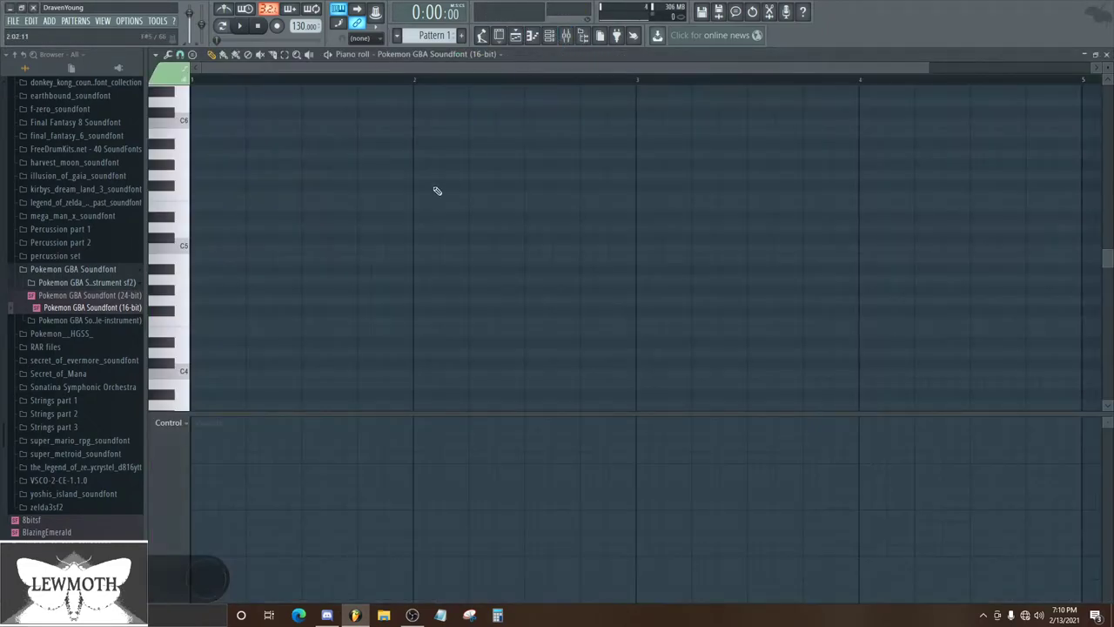
scroll(274, 308, down, 4)
click(204, 363)
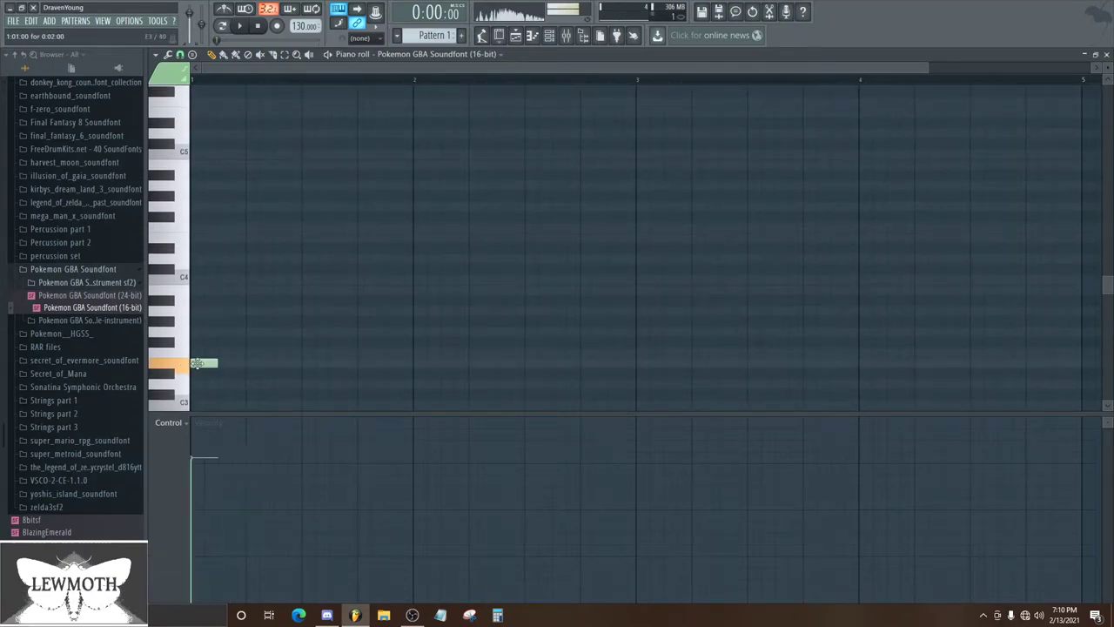
click(225, 323)
click(253, 312)
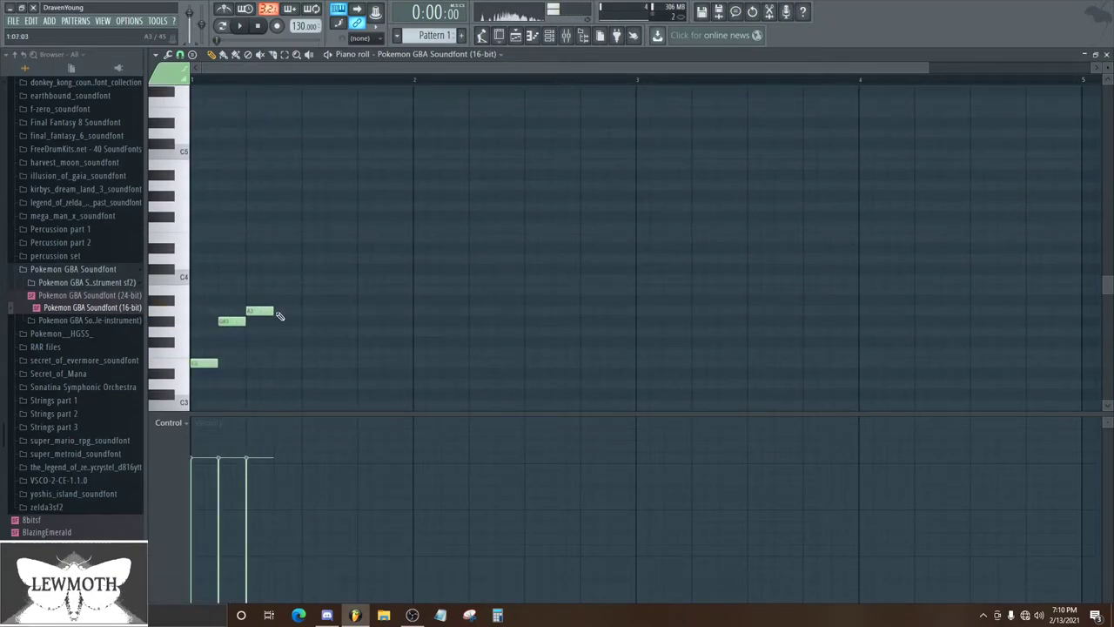
drag(274, 313, 332, 318)
key(space)
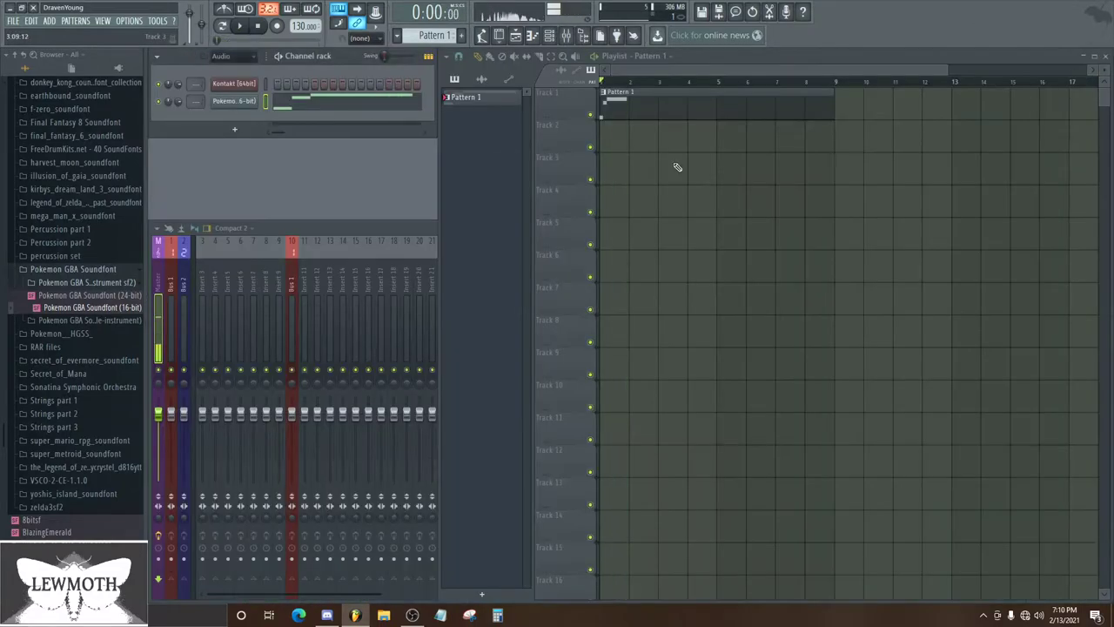
Cut the notes from the Pokemon GBA Soundfont channel and paste them into the Kontakt channel
right_click(237, 99)
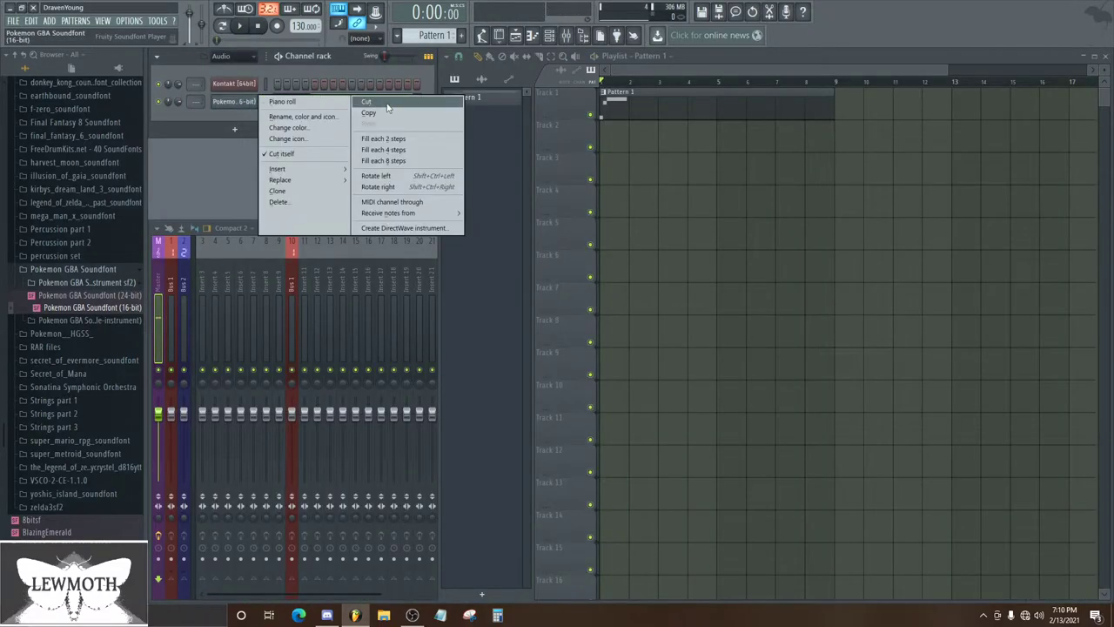
click(370, 103)
right_click(248, 86)
click(376, 113)
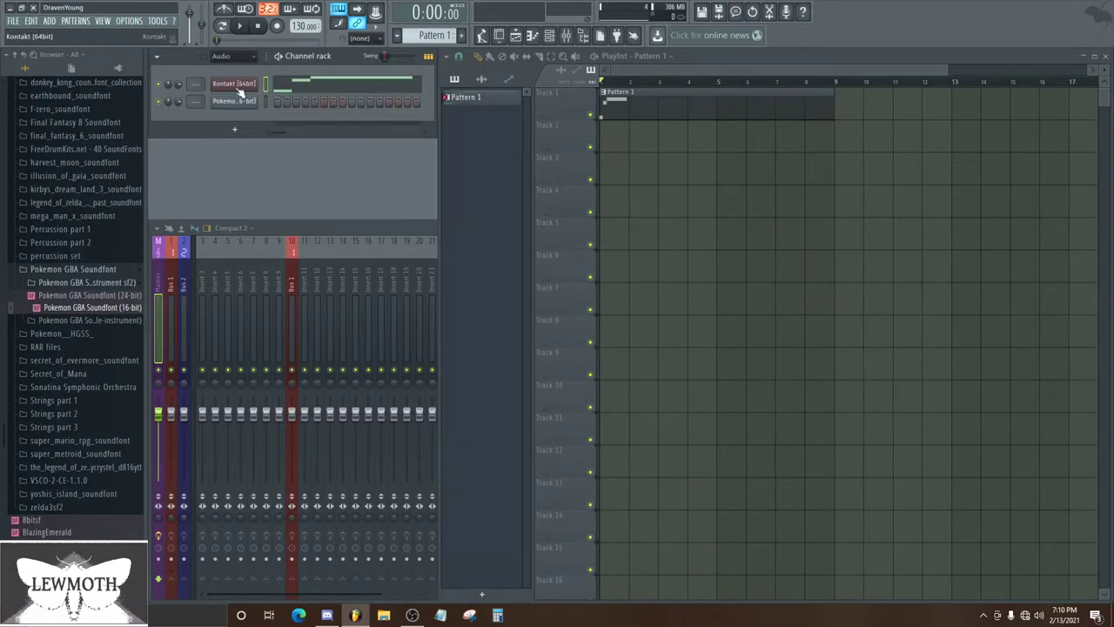
Open the Kontakt channel's notes in the piano roll and play the phrase back
click(499, 34)
key(space)
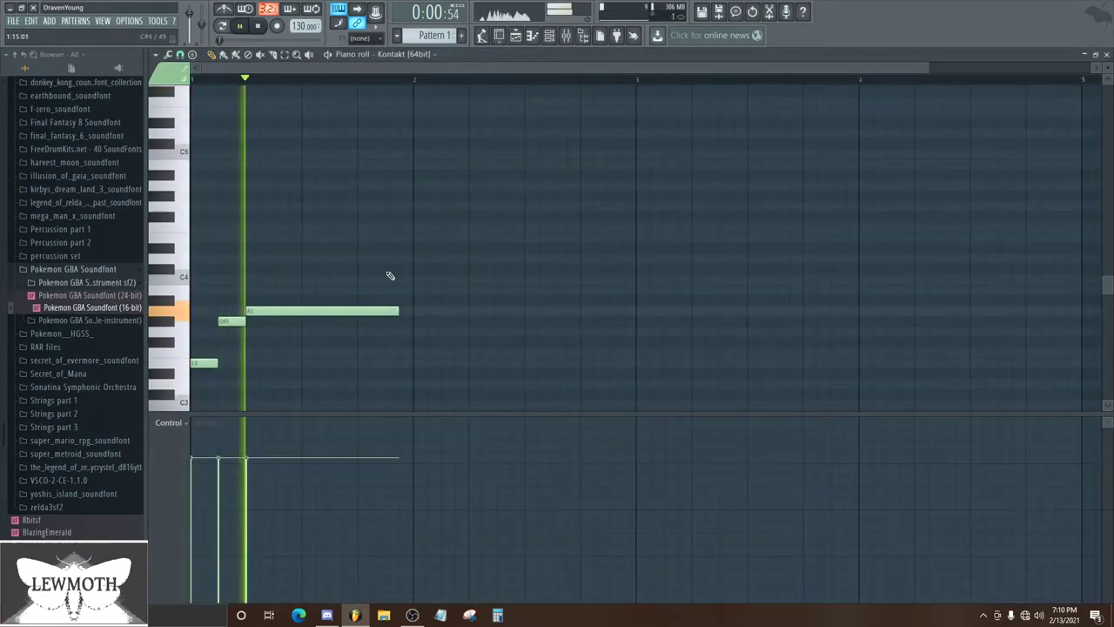
key(space)
Try shortening the E3 note to one step and starting the G#3 note earlier in the Kontakt phrase
scroll(462, 284, down, 1)
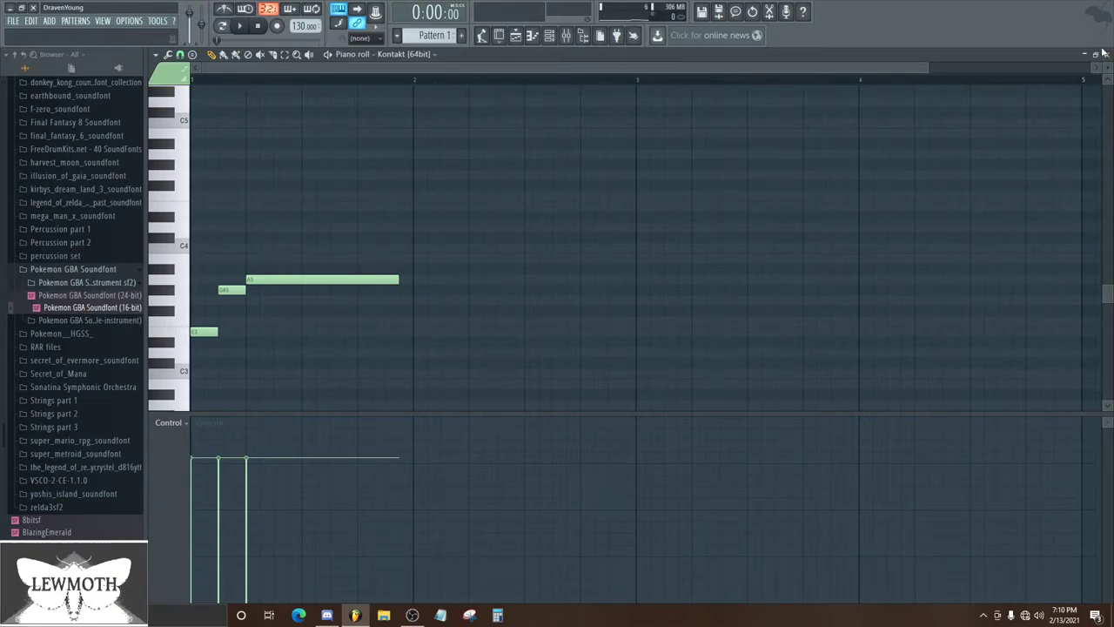
drag(217, 332, 204, 331)
right_click(234, 291)
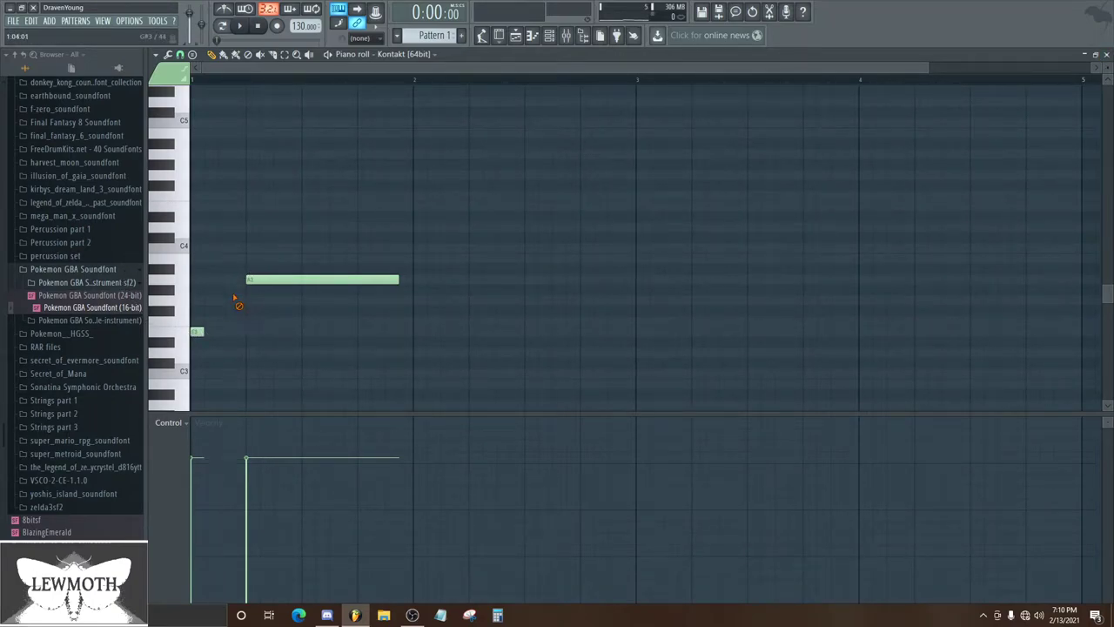
click(207, 291)
right_click(209, 290)
click(222, 289)
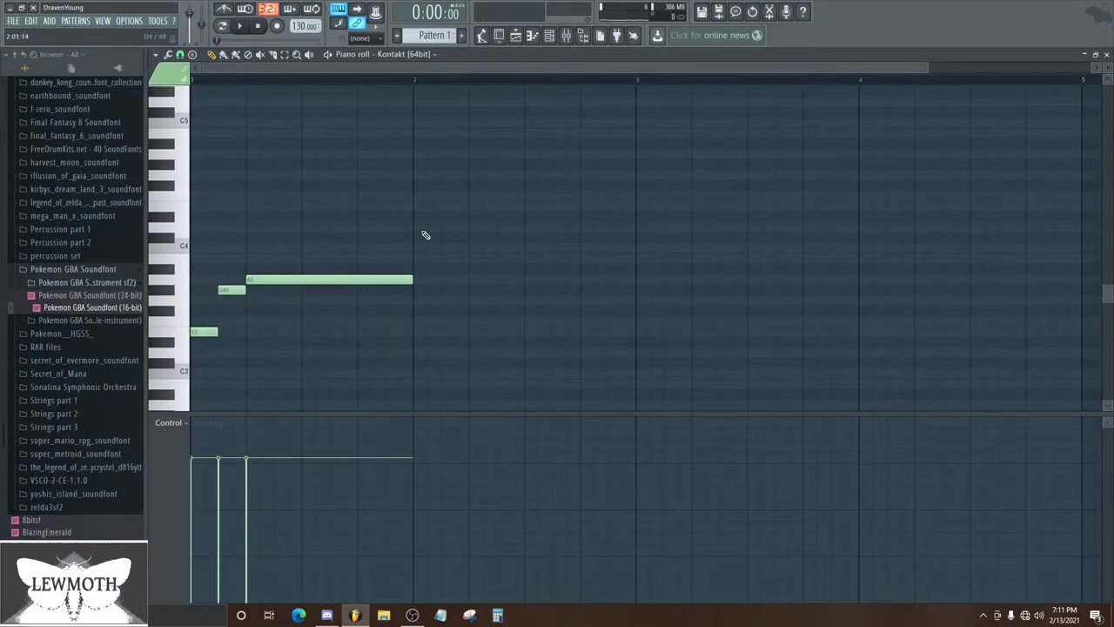
Lengthen the E3 and G#3 notes to three steps each so they overlap the following notes, and play the phrase
key(space)
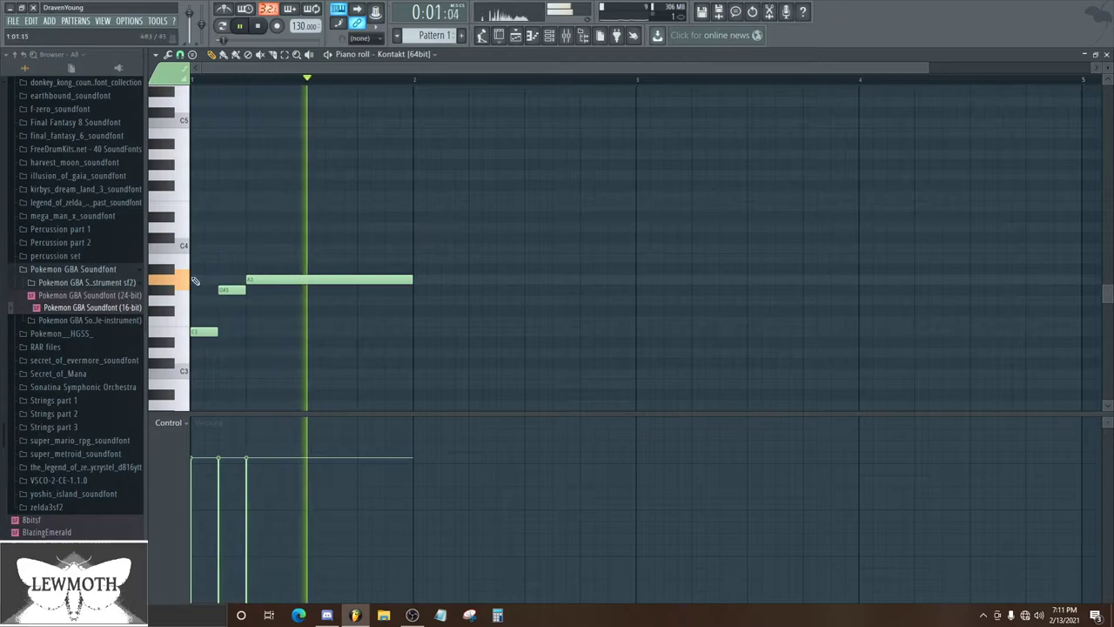
key(space)
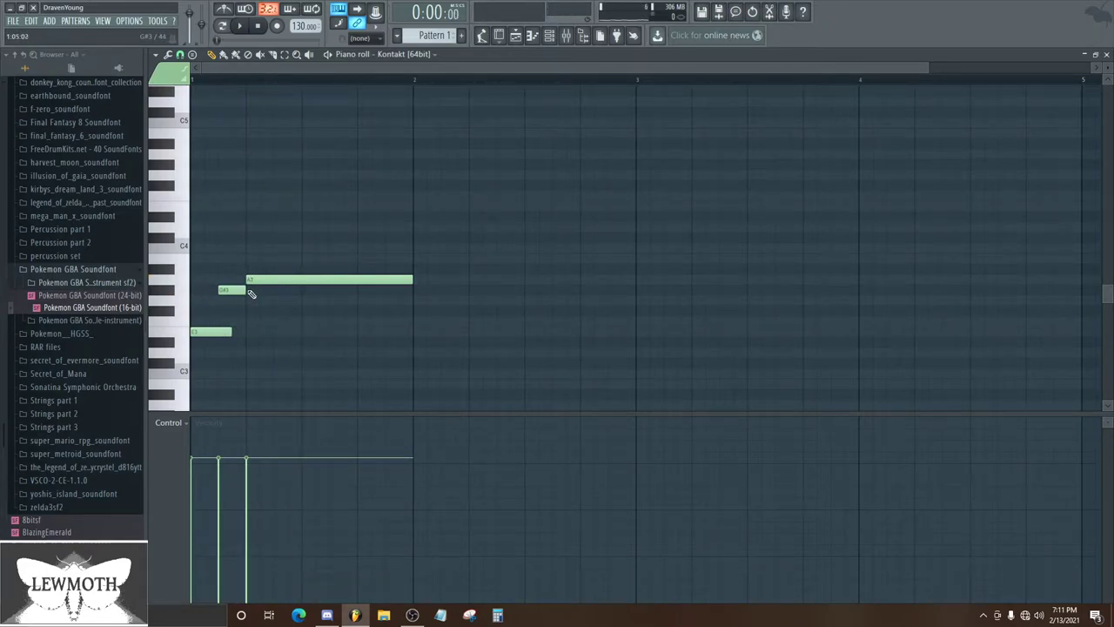
drag(250, 290, 259, 290)
key(space)
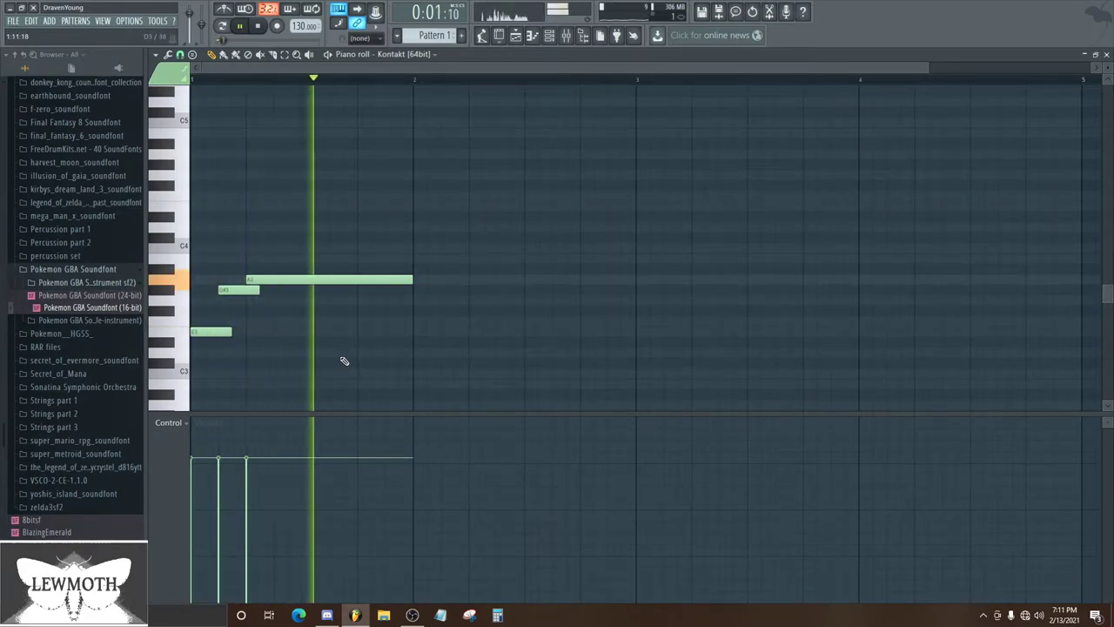
key(space)
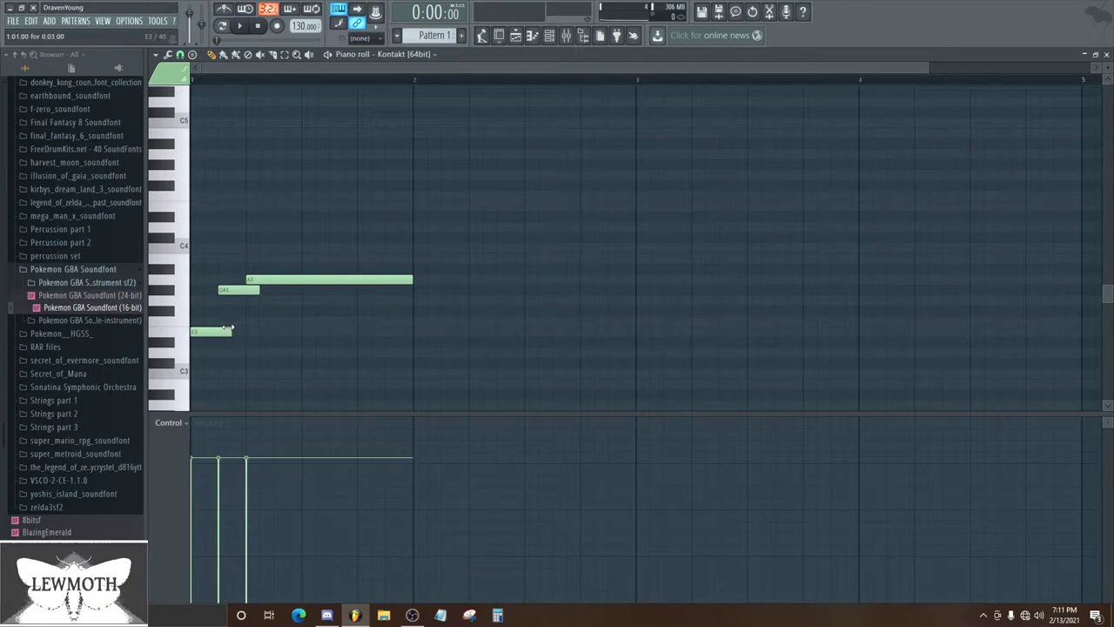
key(space)
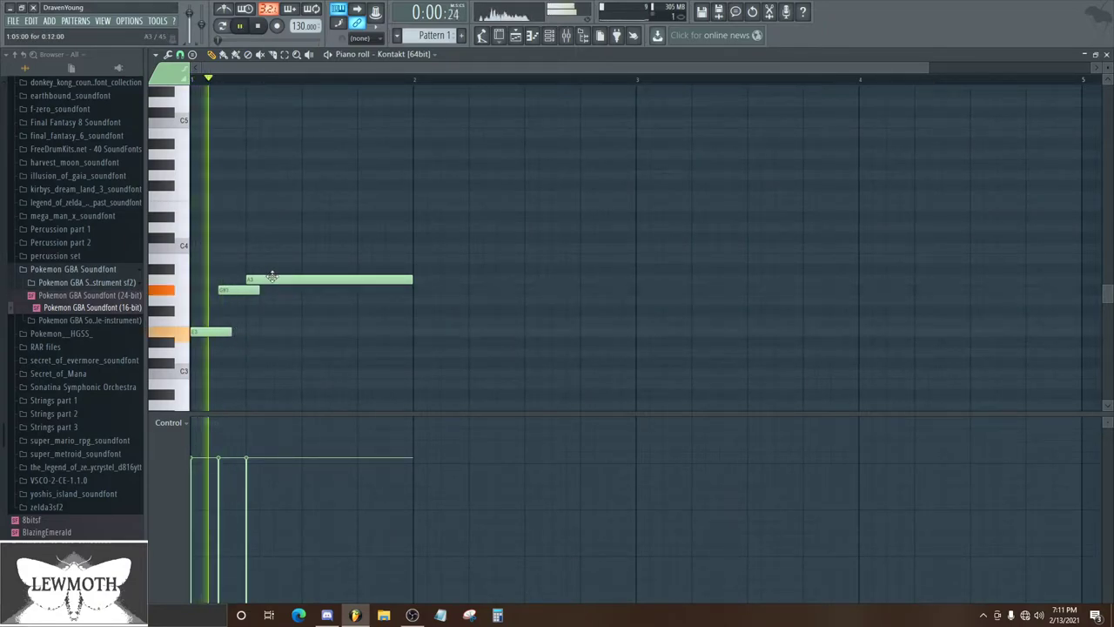
Transpose the whole Kontakt phrase up one octave and play it back
key(space)
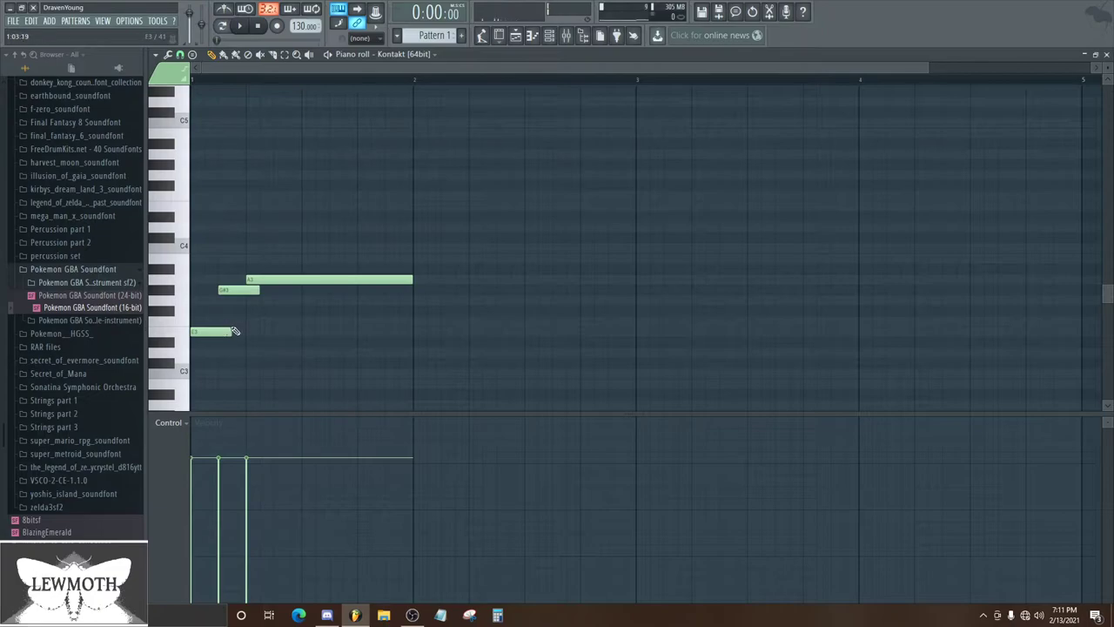
key(ctrl+Up)
key(space)
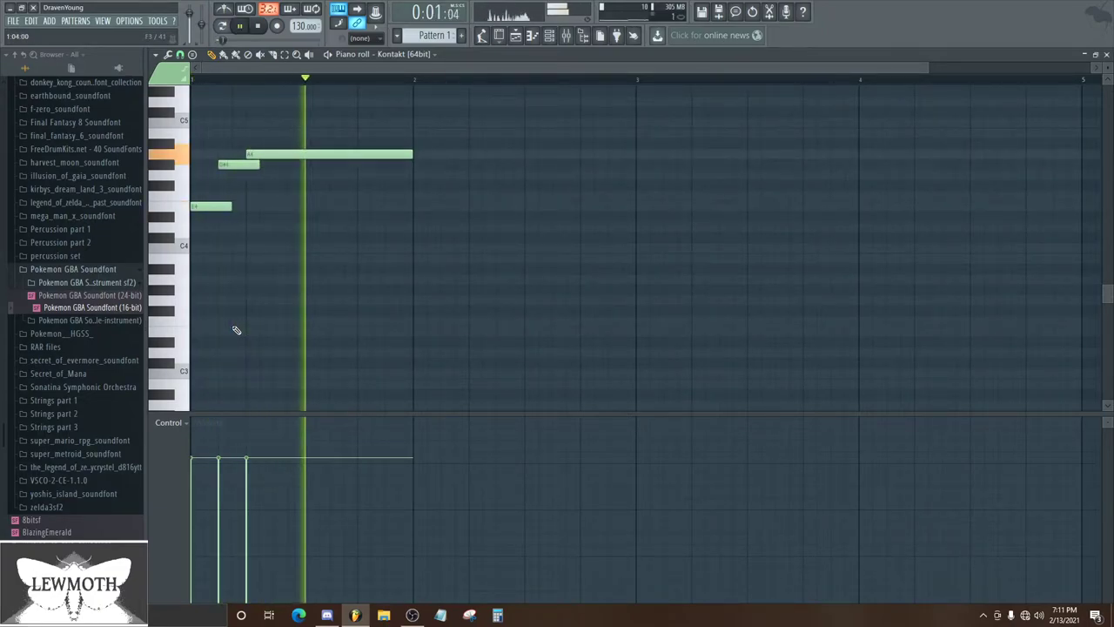
scroll(235, 331, up, 2)
key(space)
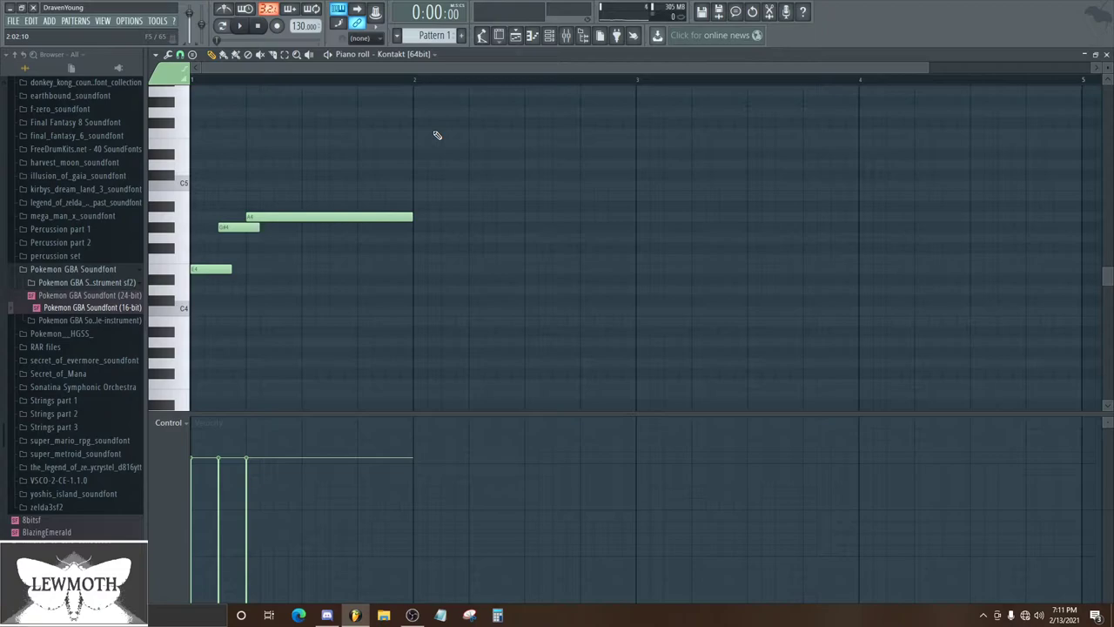
Try raising the long final note from A4 to F#5 and play the phrase
scroll(284, 219, up, 3)
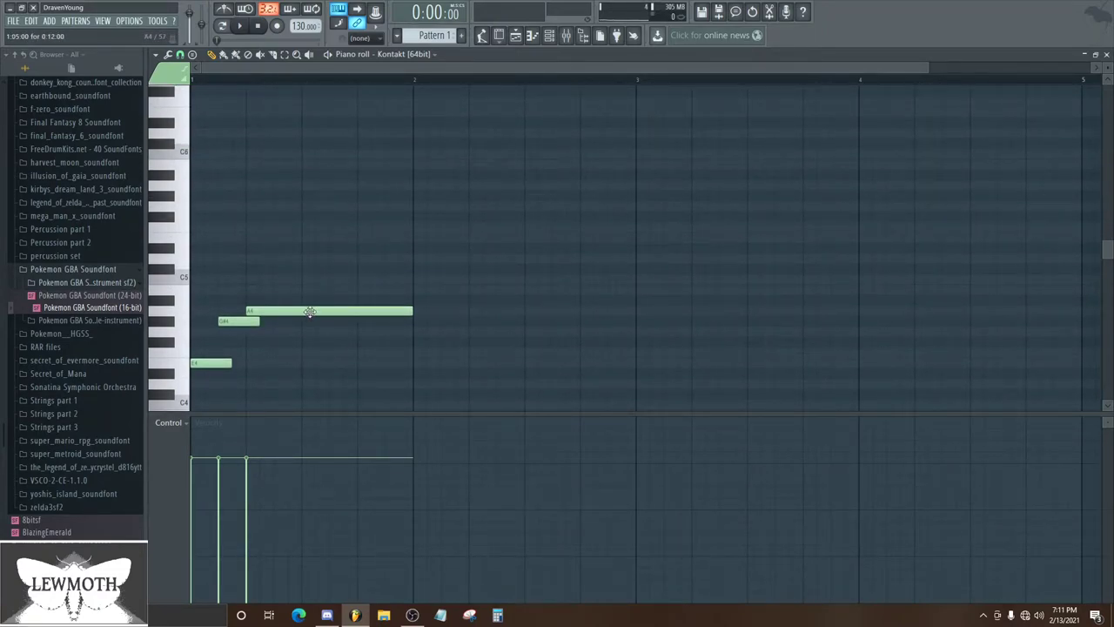
drag(310, 311, 306, 215)
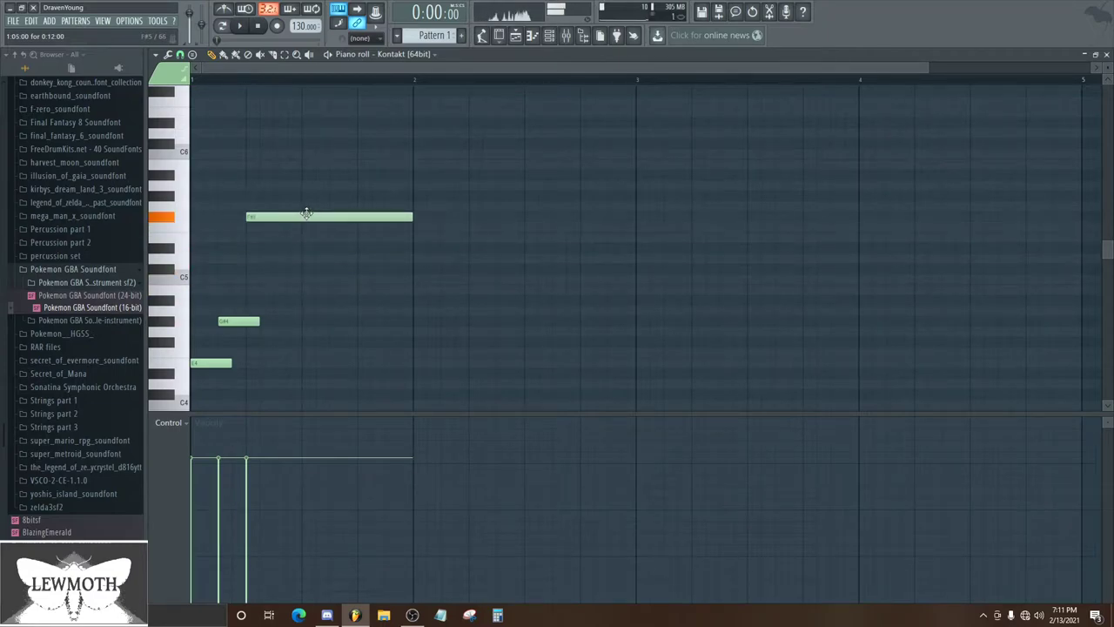
key(space)
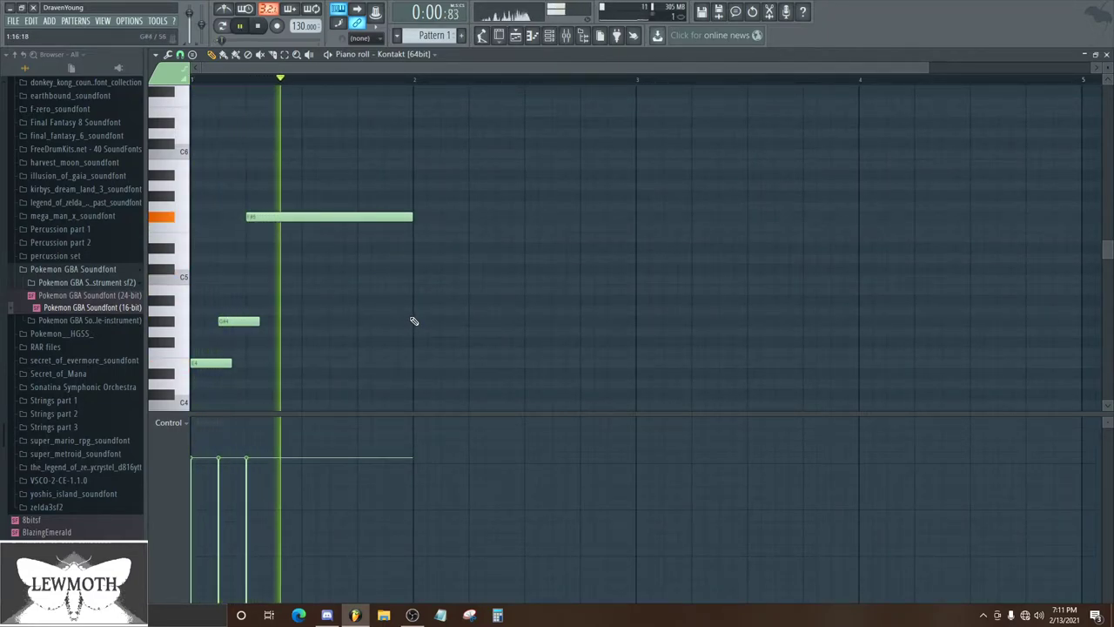
key(space)
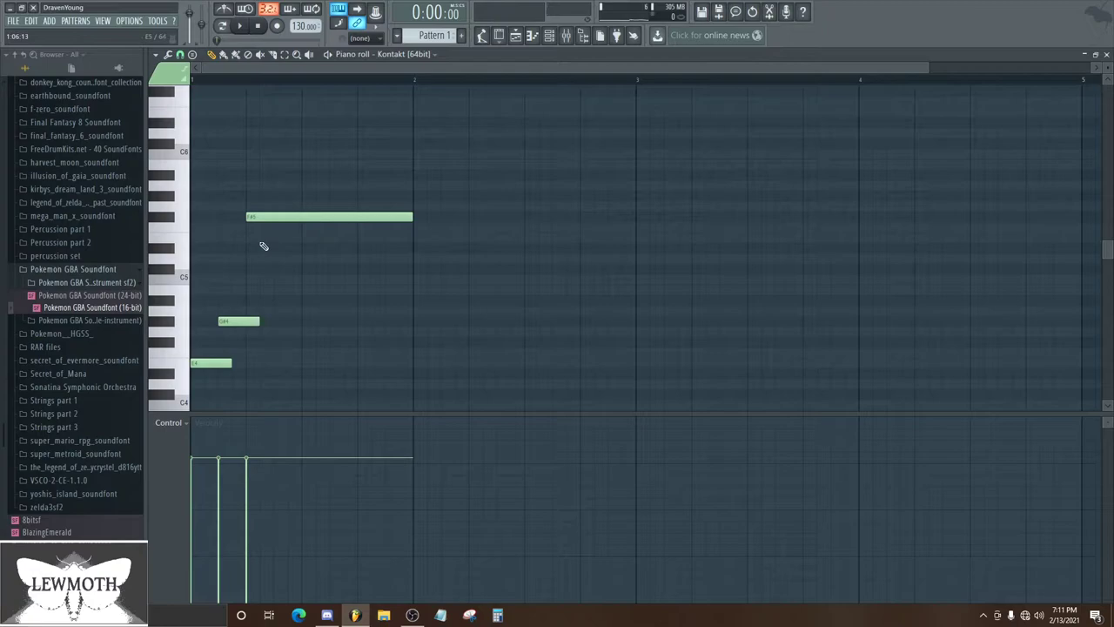
Lower the long final note to A#4 and play the phrase back several times
scroll(267, 331, up, 1)
scroll(303, 318, up, 4)
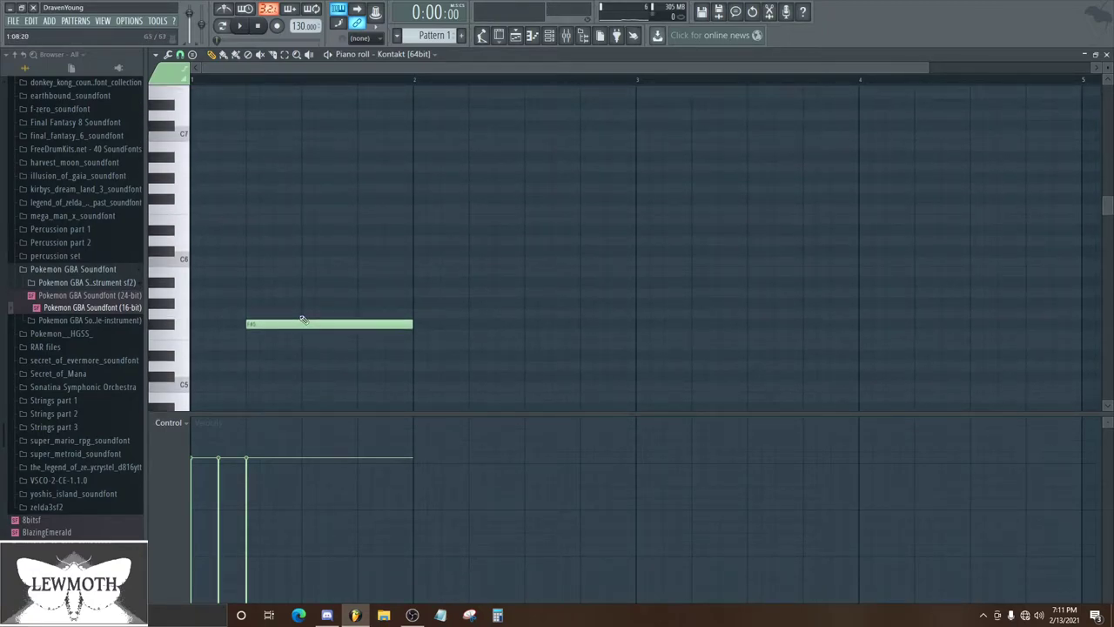
scroll(327, 311, down, 3)
scroll(327, 312, down, 4)
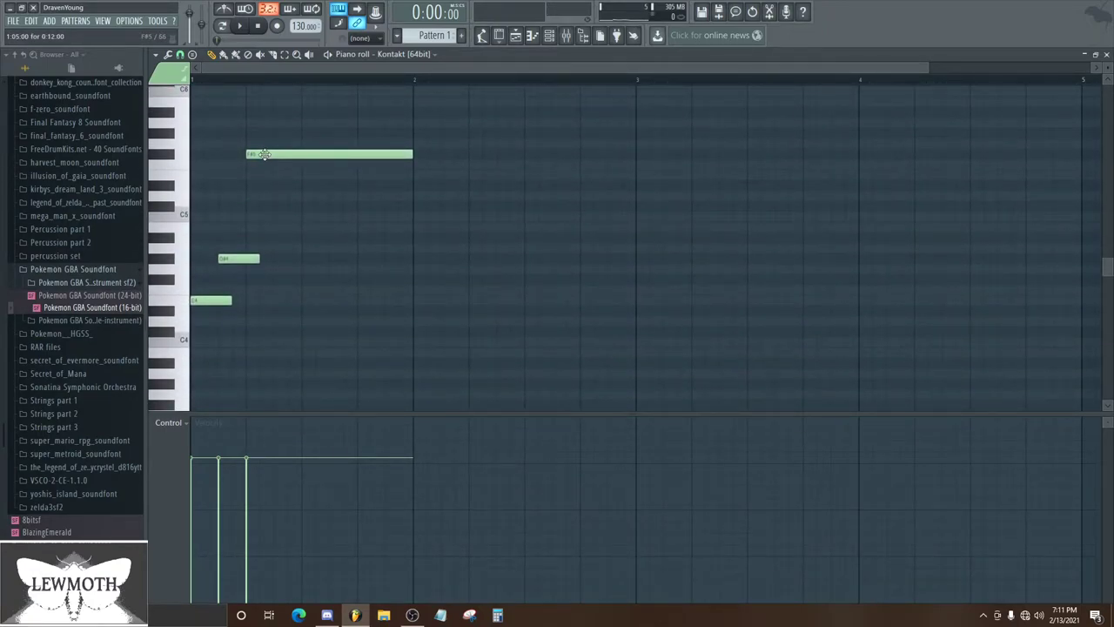
drag(264, 154, 319, 244)
key(space)
key(space)
key(space)
key(space)
key(space)
key(space)
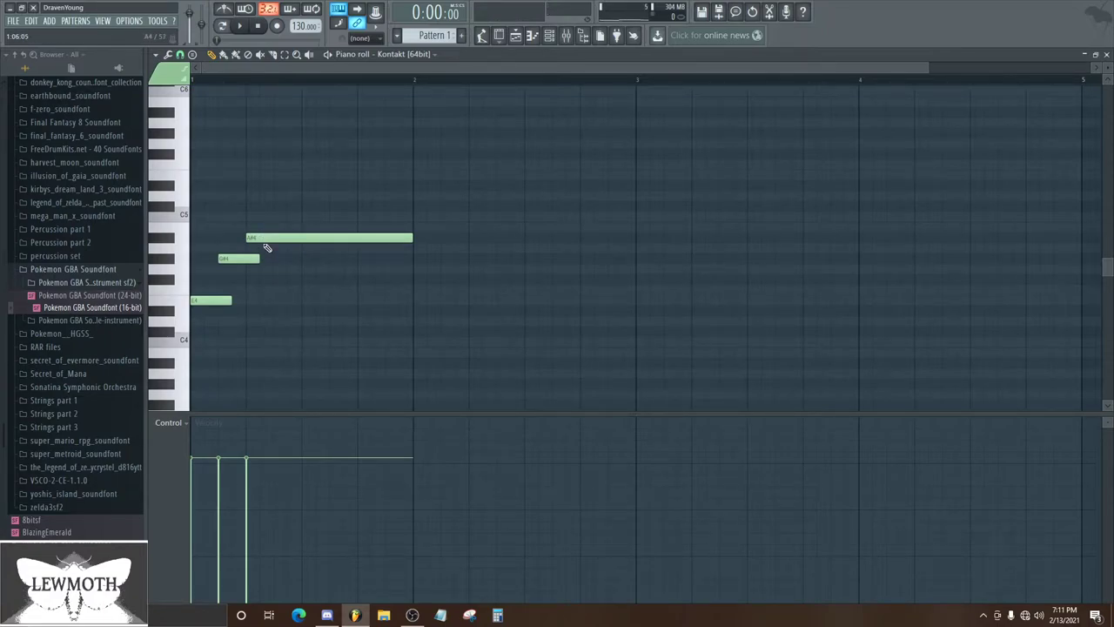
Delete all three notes of the Kontakt phrase and close the piano roll
right_click(264, 244)
right_click(248, 259)
right_click(228, 302)
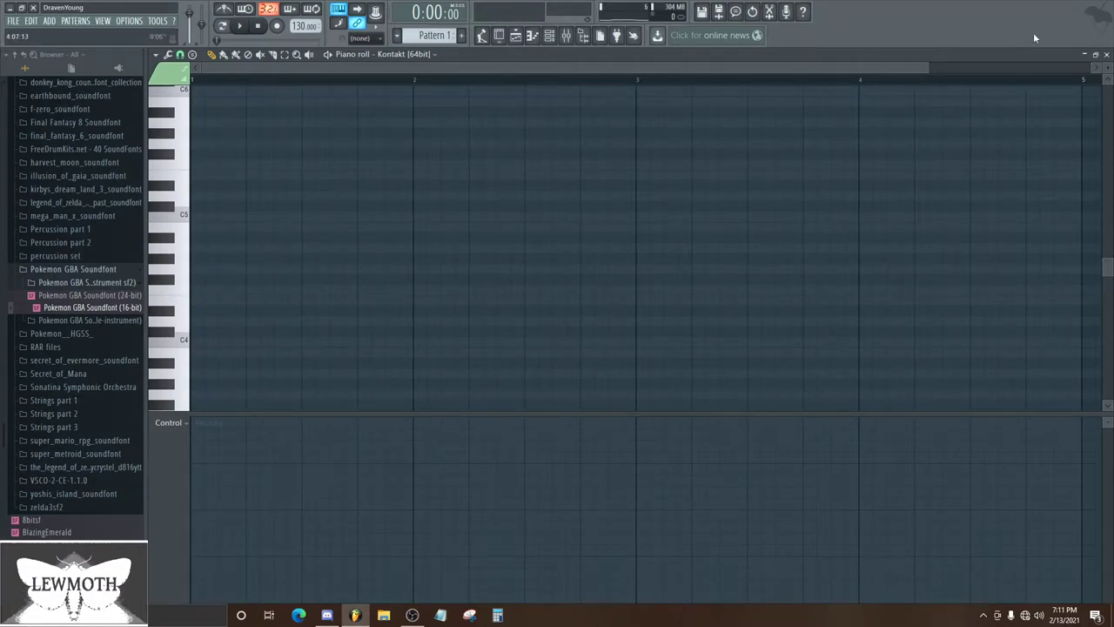
click(1106, 54)
Load the Biker Gang preset from the Distorted category for Evolution Strawberry in Kontakt and close the plugin window
click(230, 91)
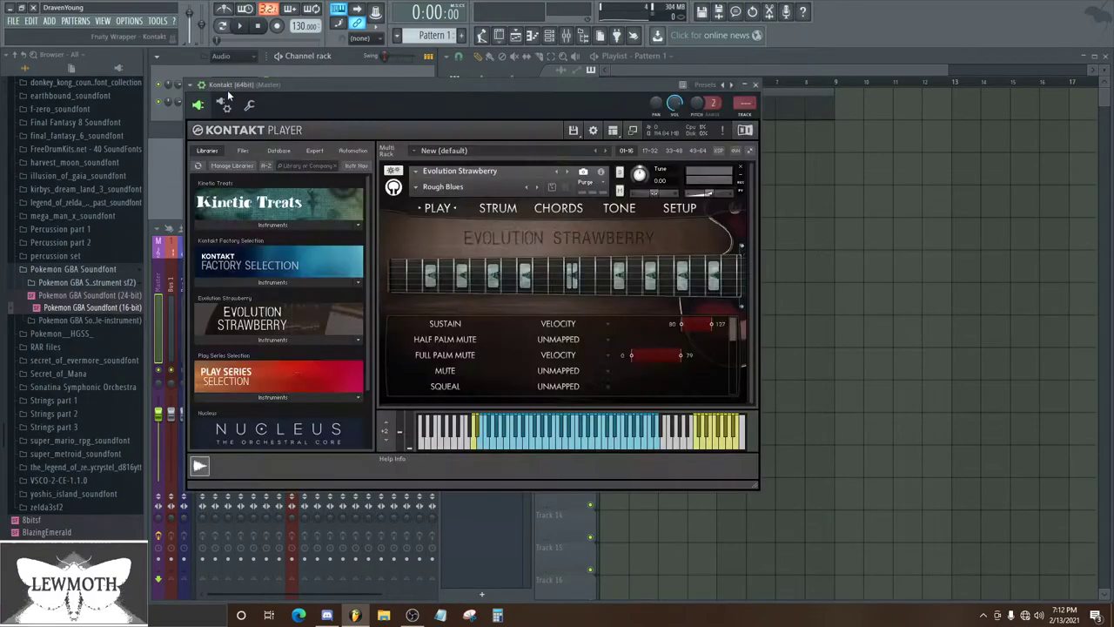
click(418, 186)
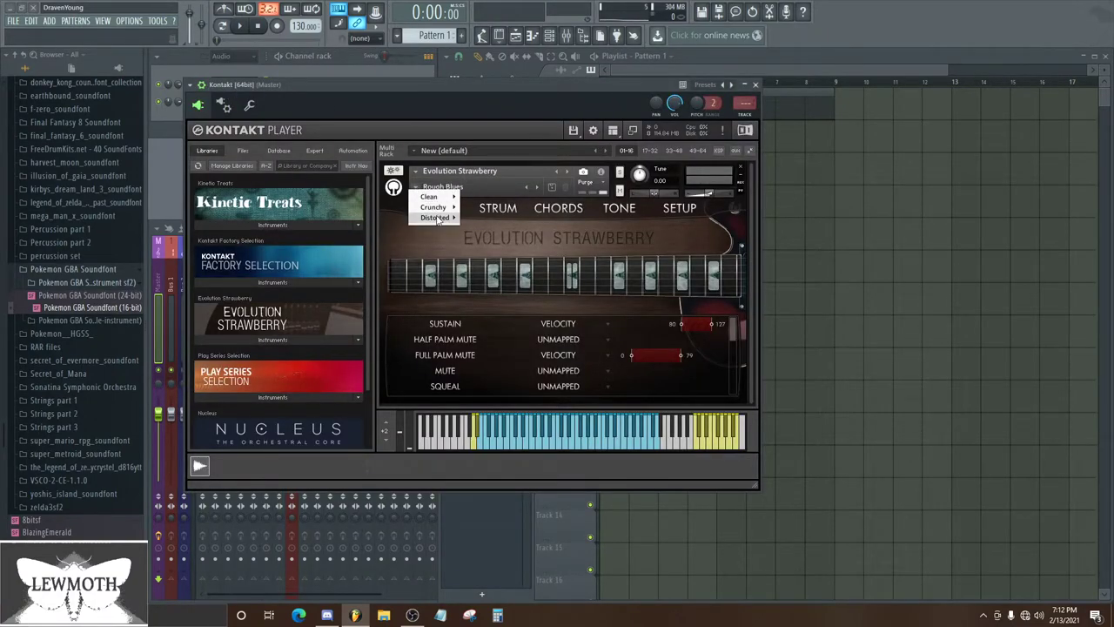
mouse_move(440, 217)
click(487, 228)
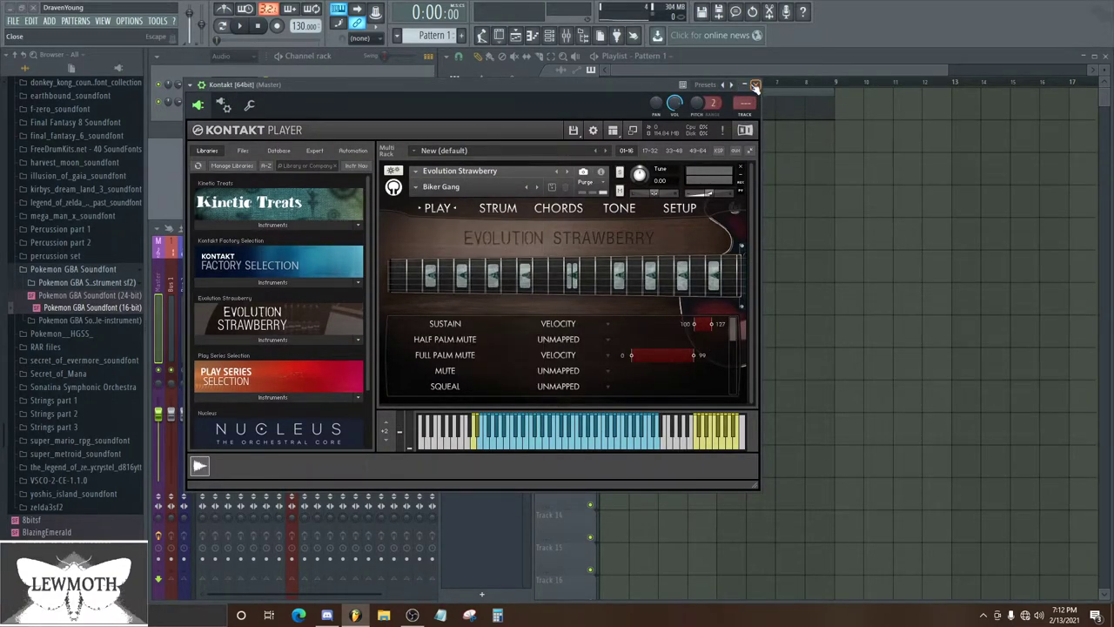
click(754, 85)
Draw a one-bar B3 note at the start of the Kontakt pattern and lower its velocity to about 48%
click(532, 36)
drag(322, 230, 152, 354)
scroll(365, 313, down, 3)
drag(358, 228, 410, 238)
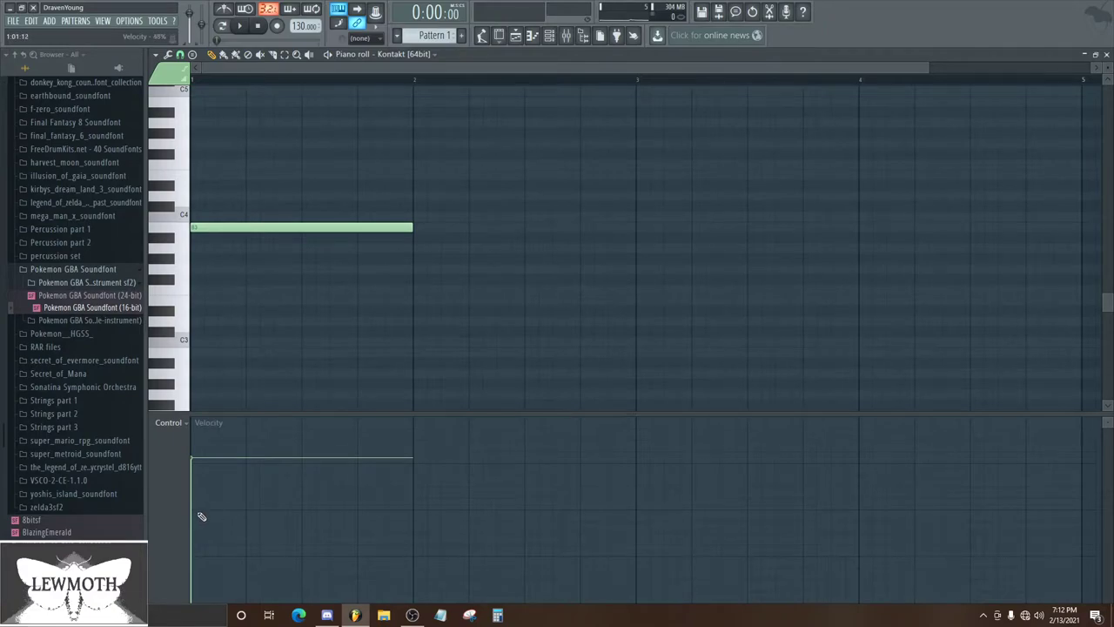
drag(202, 517, 207, 520)
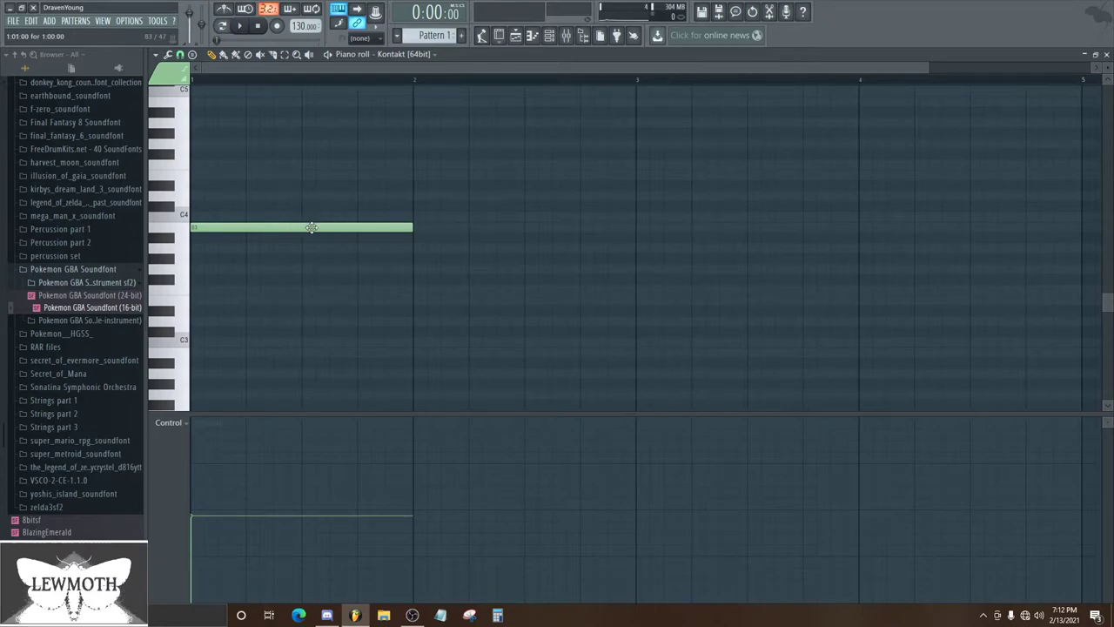
Audition the B3 note and view its note properties without changing them
drag(312, 227, 258, 225)
double_click(281, 226)
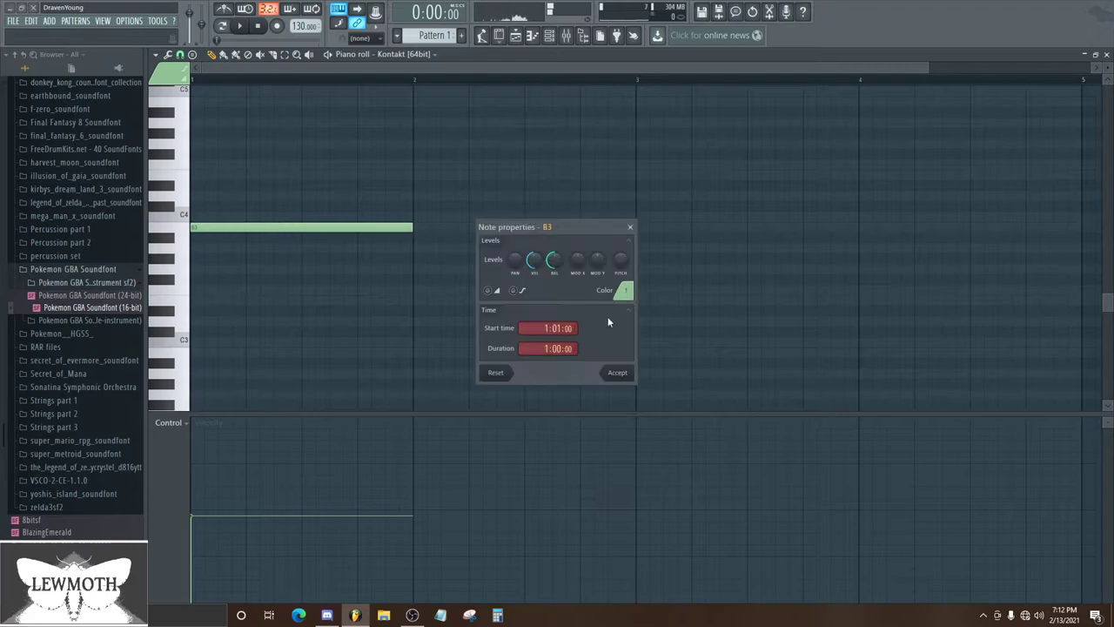
click(615, 372)
Try the B3 note at about 53% velocity and at about 78% velocity
drag(202, 458, 211, 498)
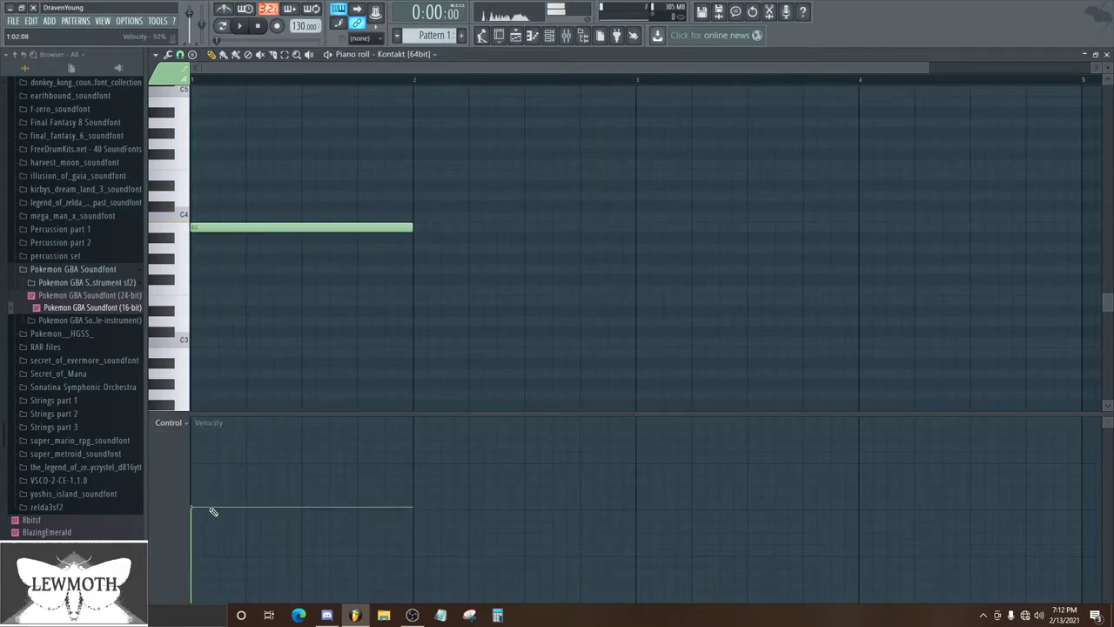
scroll(444, 264, up, 3)
click(218, 463)
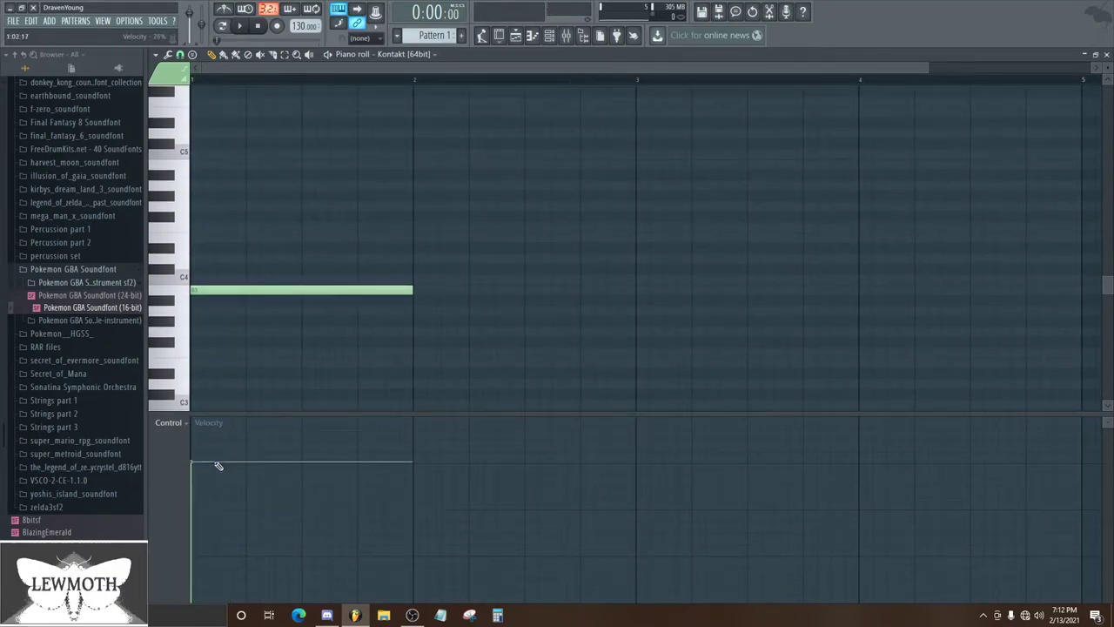
drag(218, 466, 216, 459)
Examine the Sustain and Full Palm Mute velocity ranges of Evolution Strawberry in Kontakt
click(1105, 54)
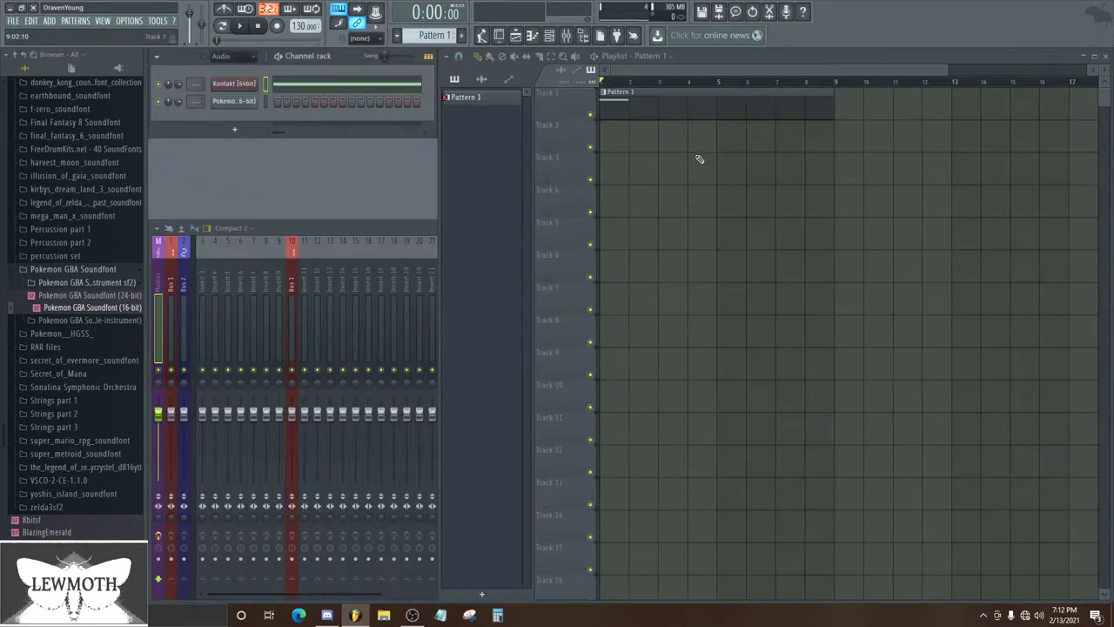
click(224, 86)
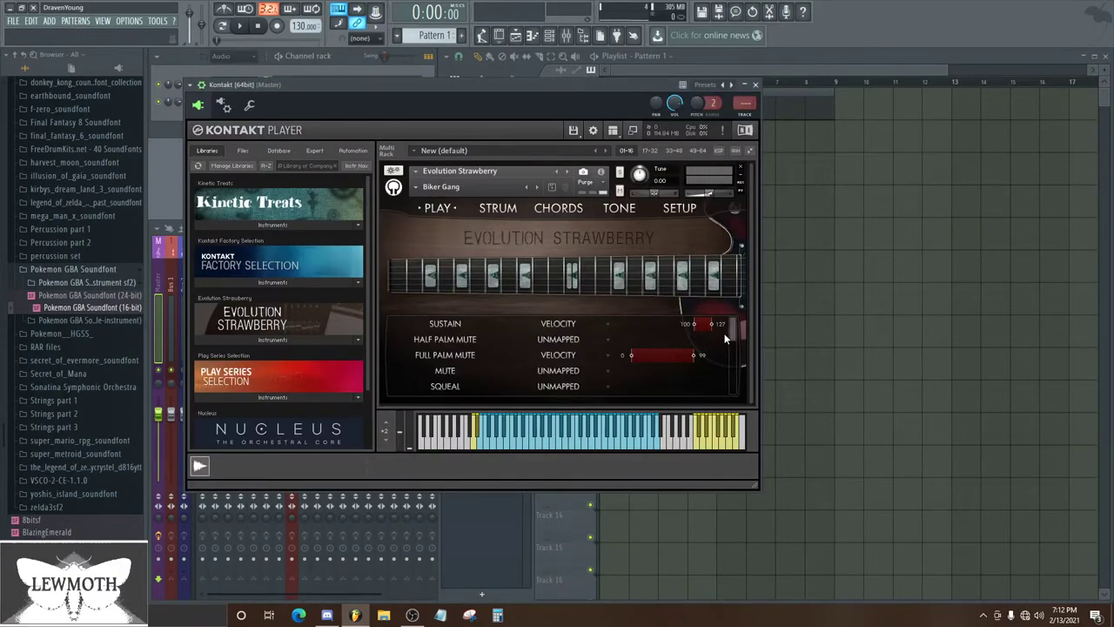
mouse_move(732, 331)
mouse_down()
mouse_move(738, 399)
mouse_move(739, 327)
mouse_up()
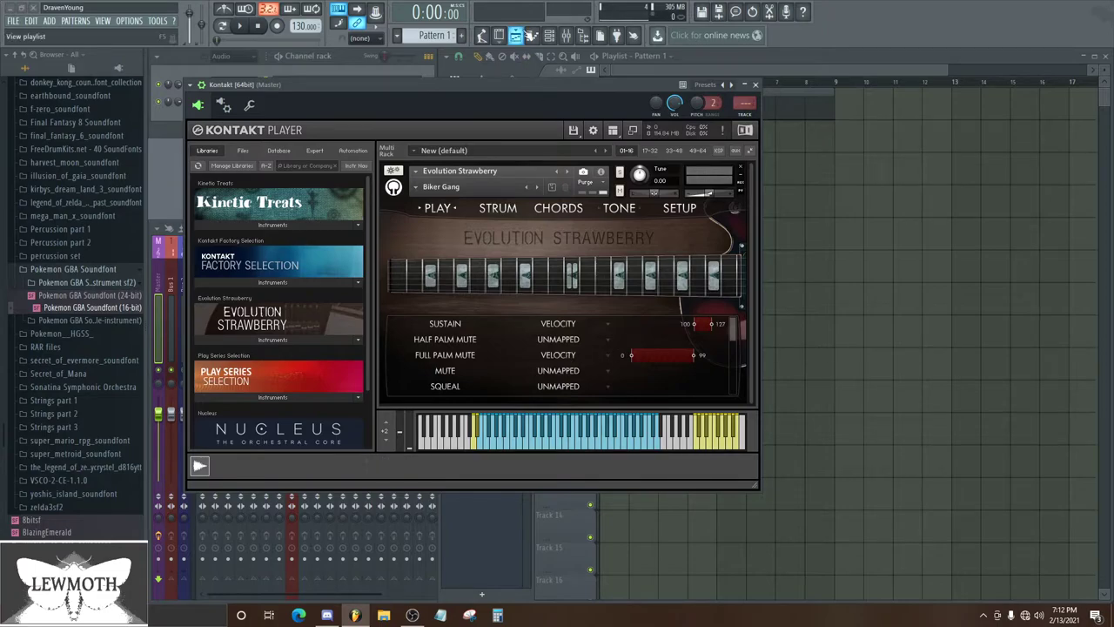
Adjust the B3 note's velocity in the piano roll and play it back to compare the sound
click(531, 35)
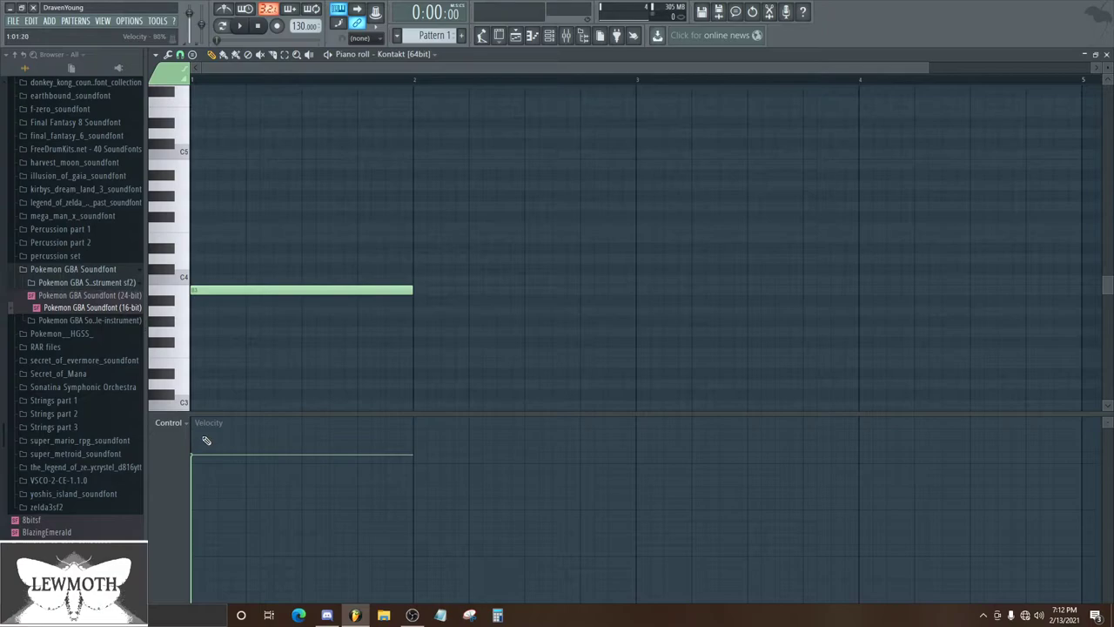
drag(206, 440, 218, 469)
key(space)
key(space)
key(space)
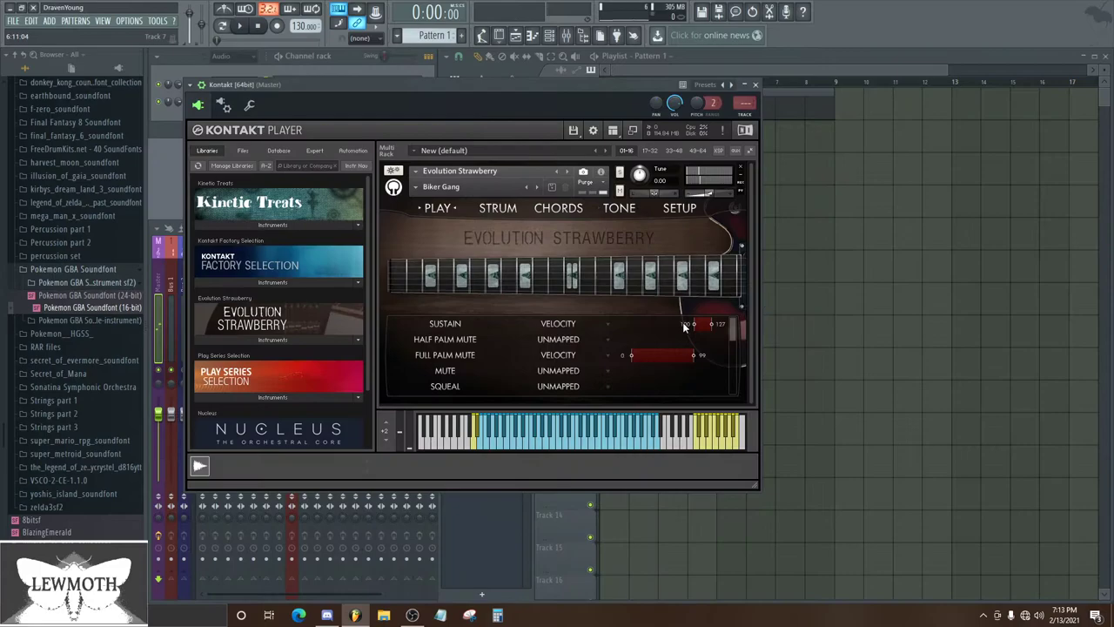
Map the Squeal articulation to Velocity and narrow the Sustain velocity range to 93–108
click(574, 389)
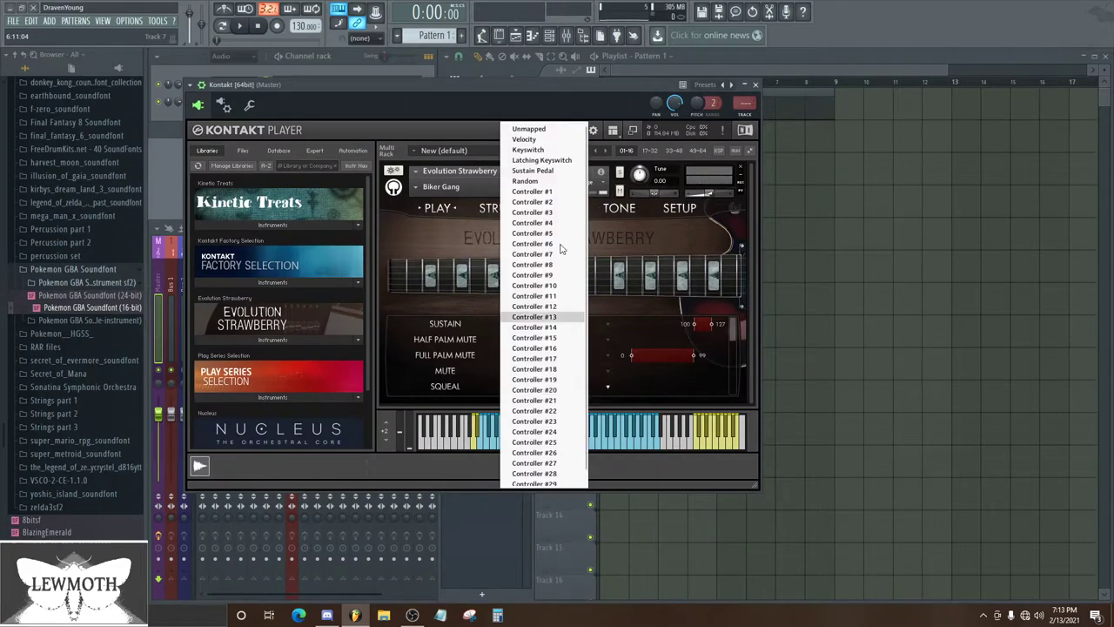
click(540, 144)
drag(629, 82, 609, 83)
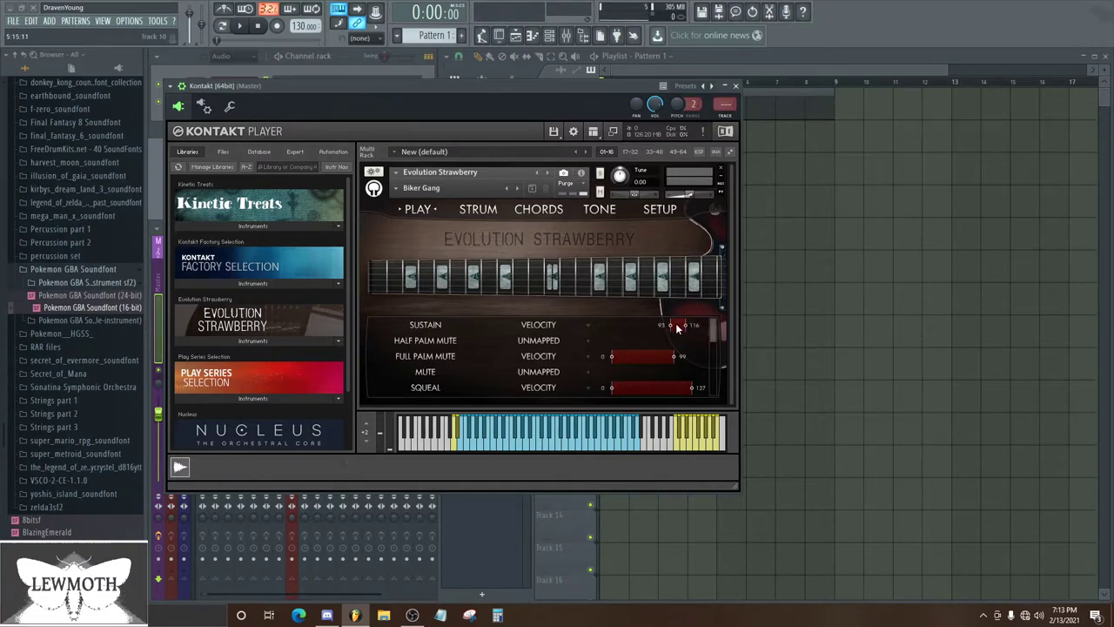
Play the B3 note at full velocity, and close the piano roll and the Kontakt window
click(525, 39)
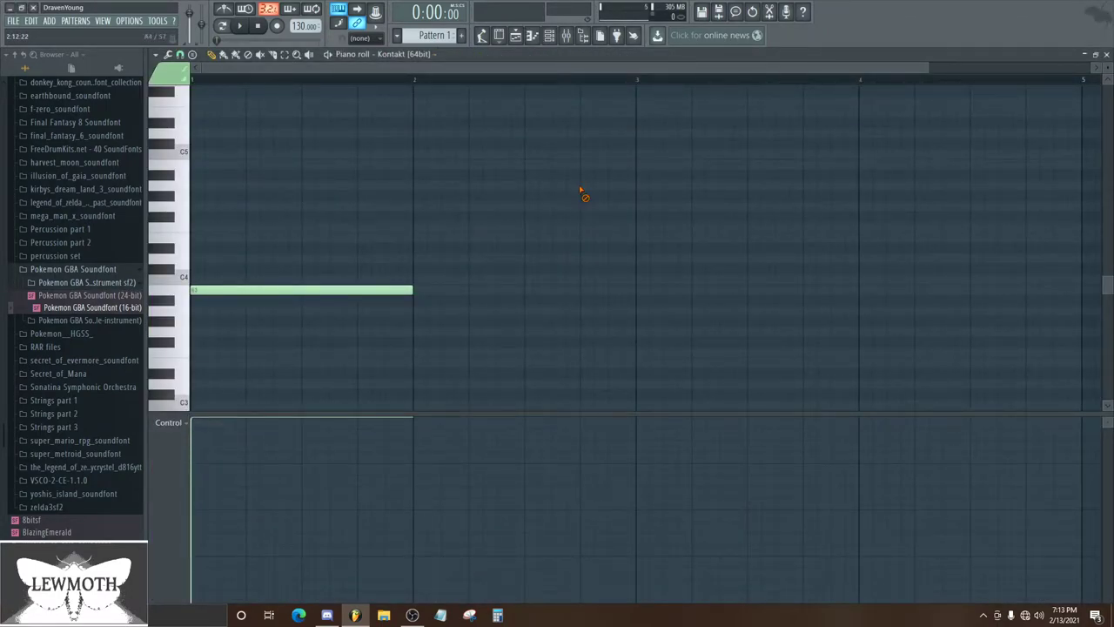
key(space)
key(space)
click(1107, 54)
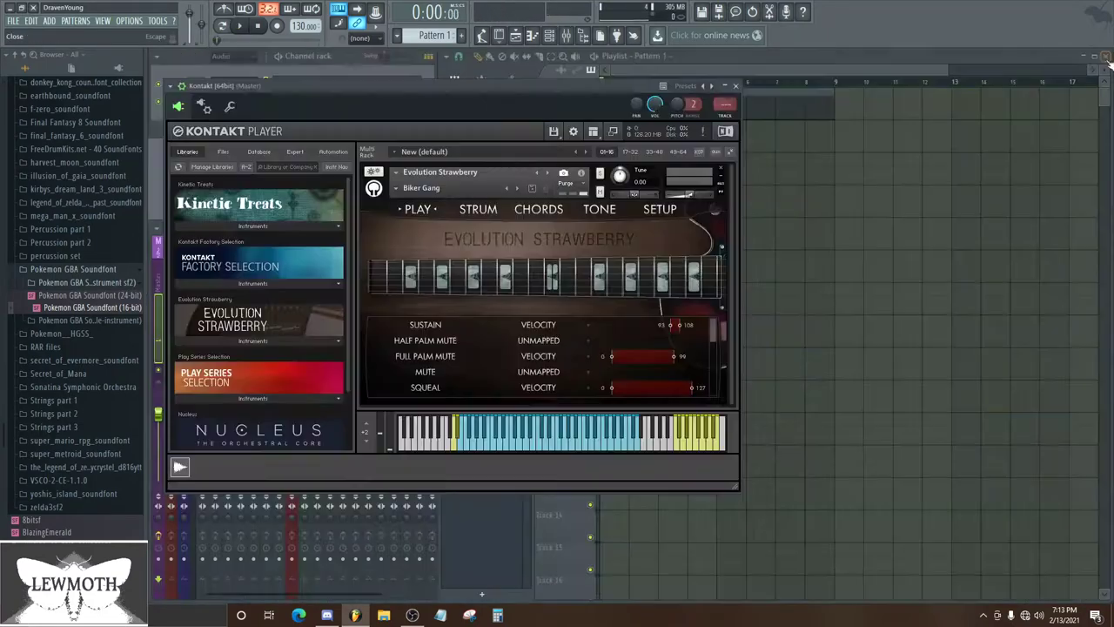
click(737, 86)
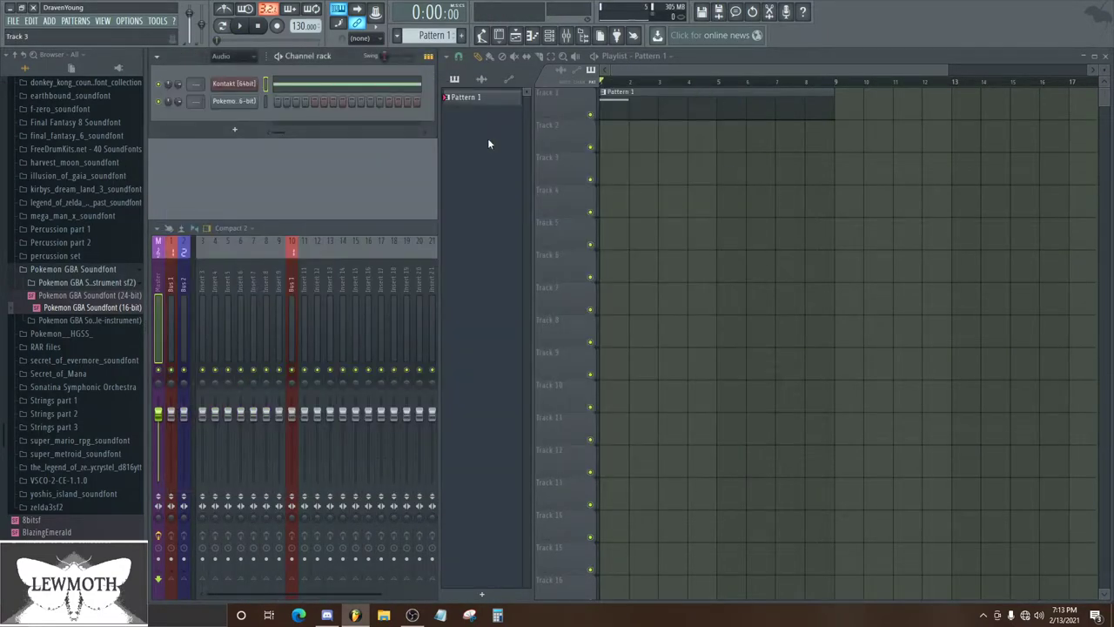
Open the Tone page of Evolution Strawberry and browse its effects down to Chorus, Flanger and Reverb
click(237, 88)
click(601, 211)
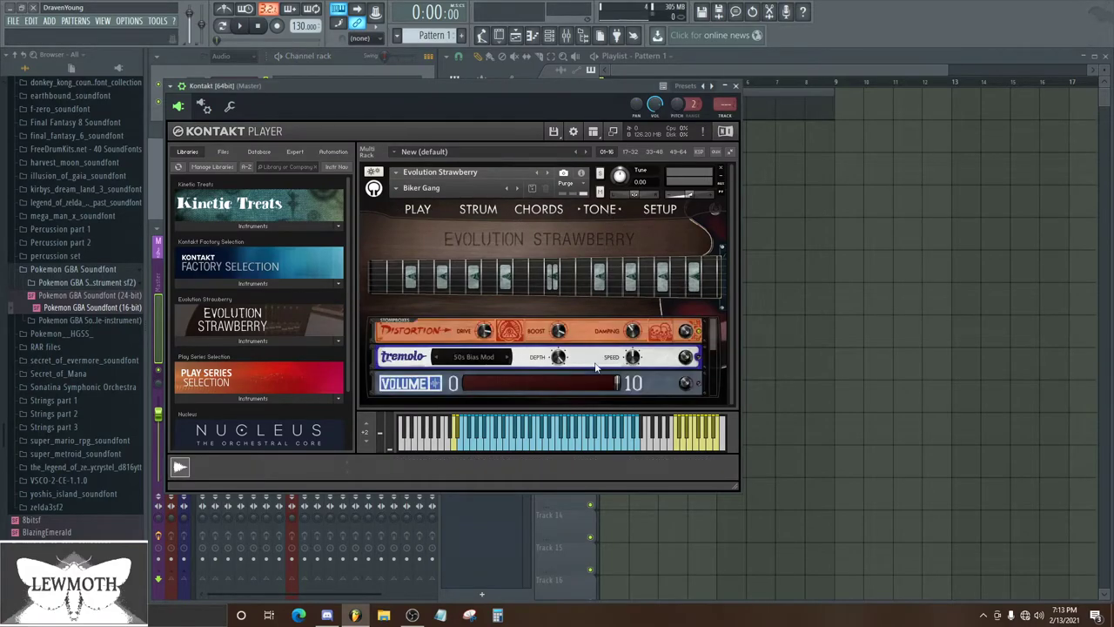
drag(715, 331, 708, 391)
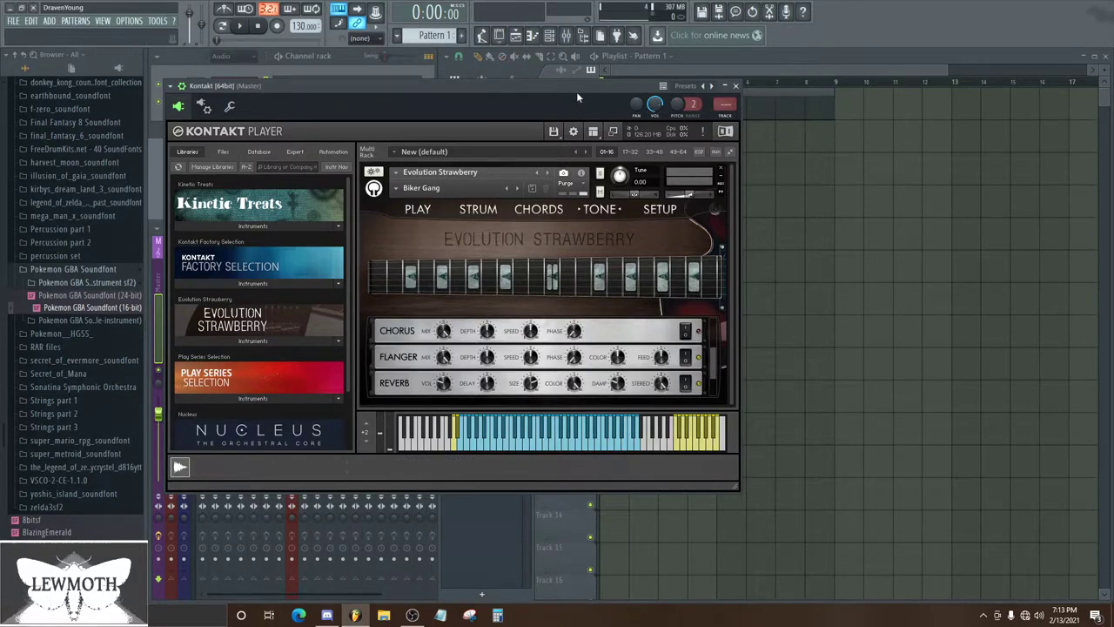
Reposition the Kontakt window, play the pattern while viewing the Tone effects, and close the plugin
drag(577, 91, 648, 128)
key(space)
key(space)
key(space)
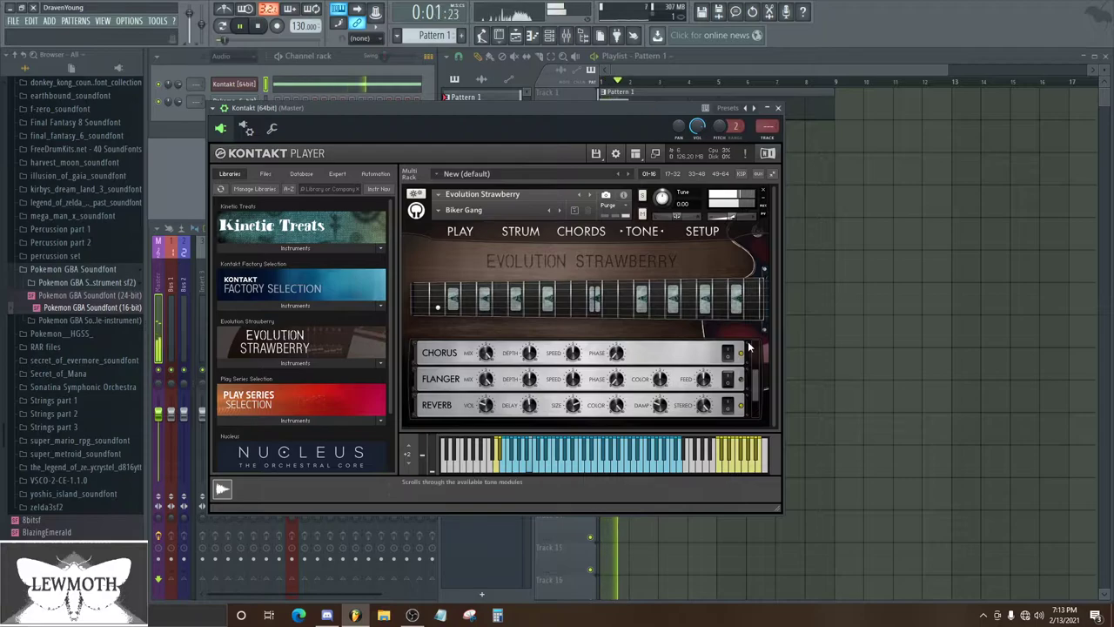
key(space)
click(779, 108)
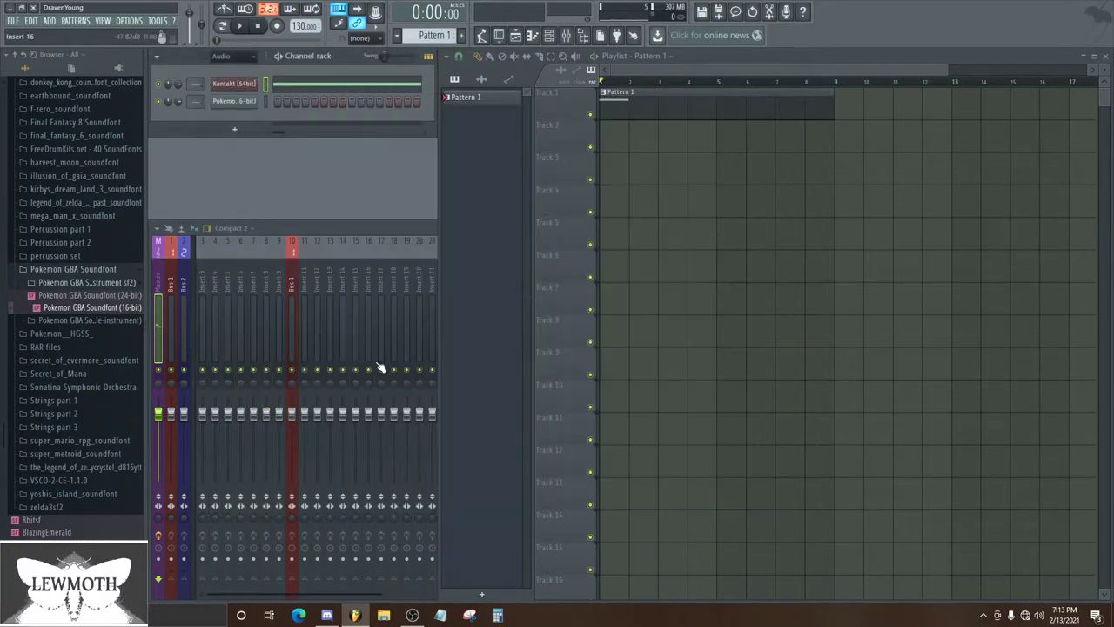
Route the Kontakt channel to mixer track 11, maximize the mixer and look through the effects available for Slot 1
click(309, 325)
right_click(308, 325)
mouse_move(370, 331)
click(485, 332)
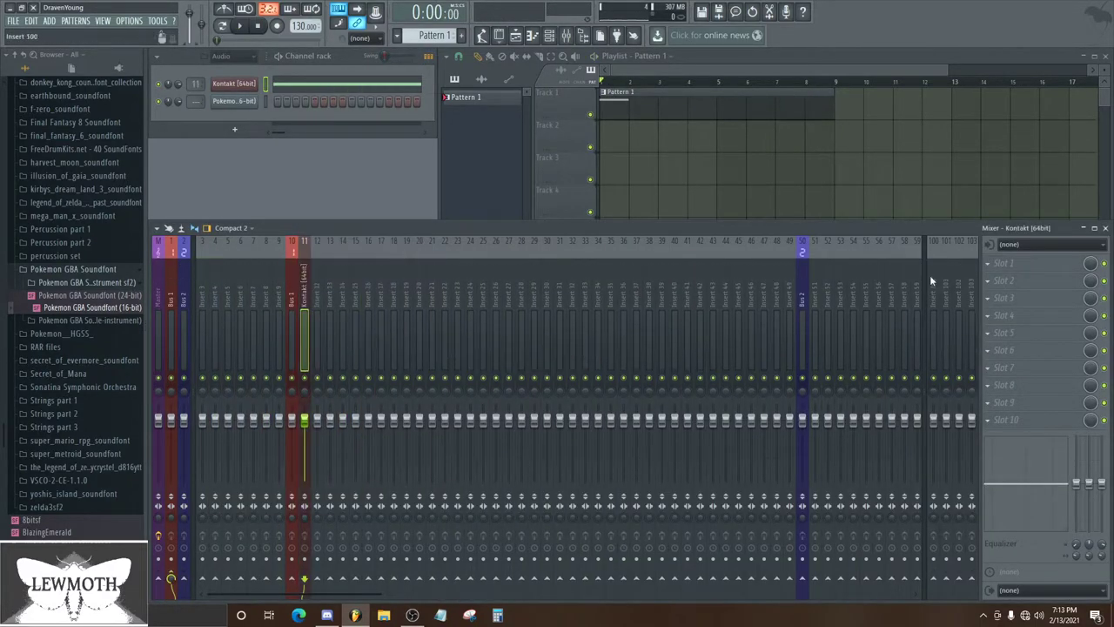
click(1002, 270)
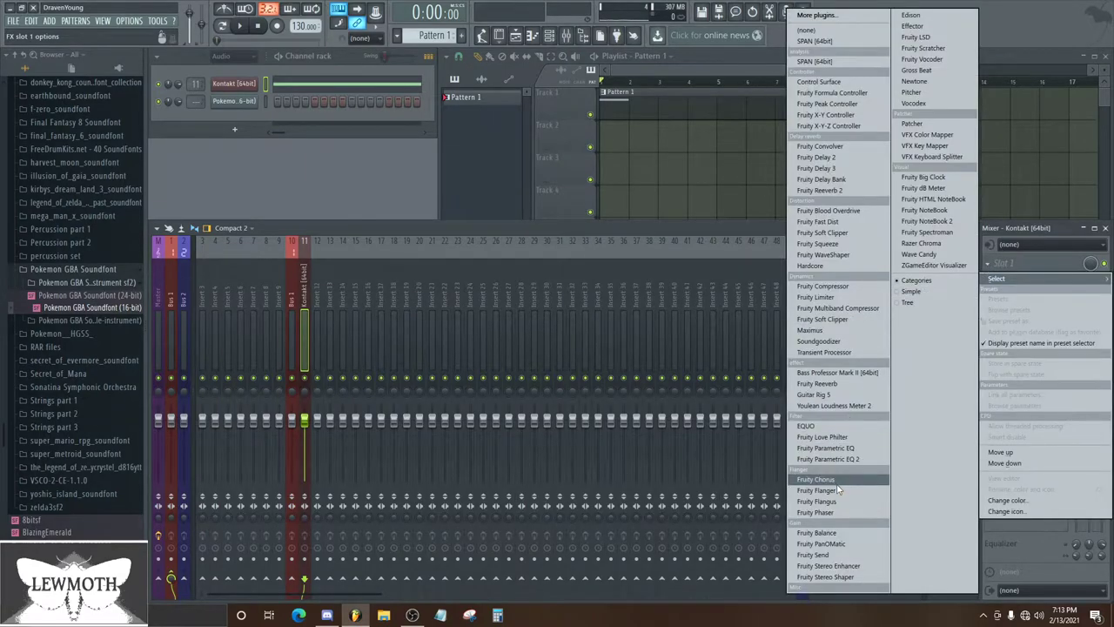
click(589, 227)
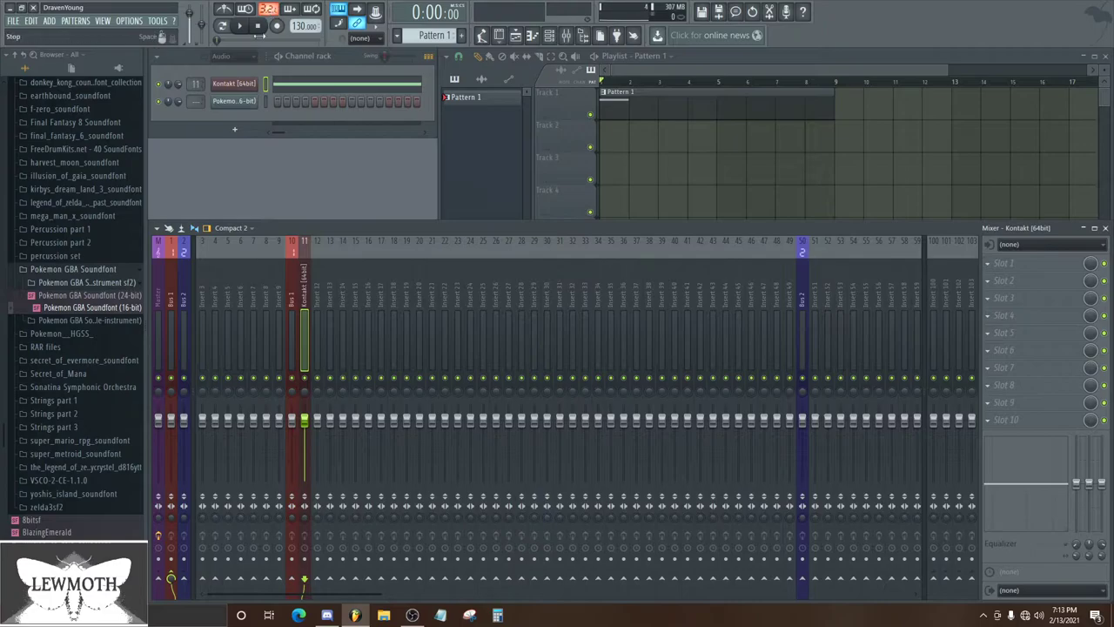
Reopen Kontakt and view the Tone effects, Chords page and Strum page of Evolution Strawberry
click(247, 84)
drag(754, 376, 753, 416)
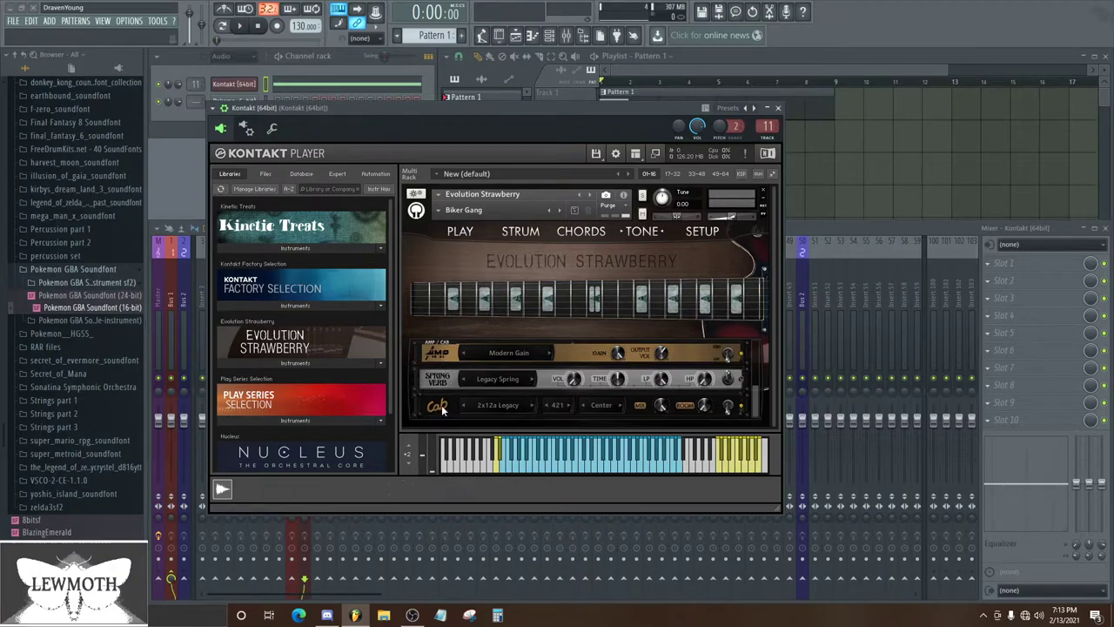
drag(755, 400, 756, 353)
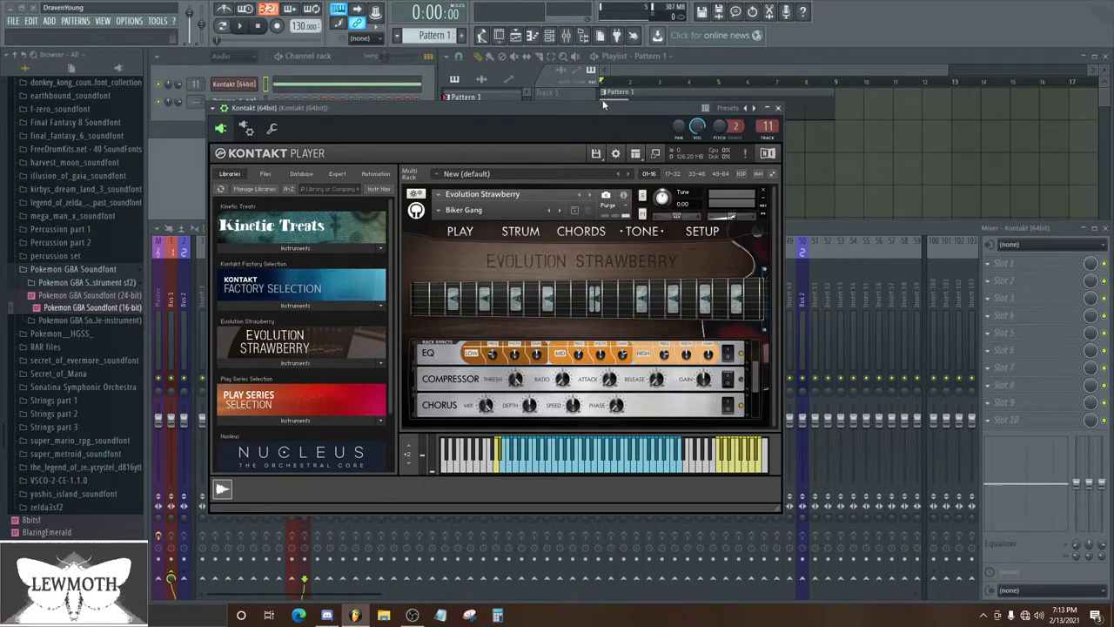
click(575, 232)
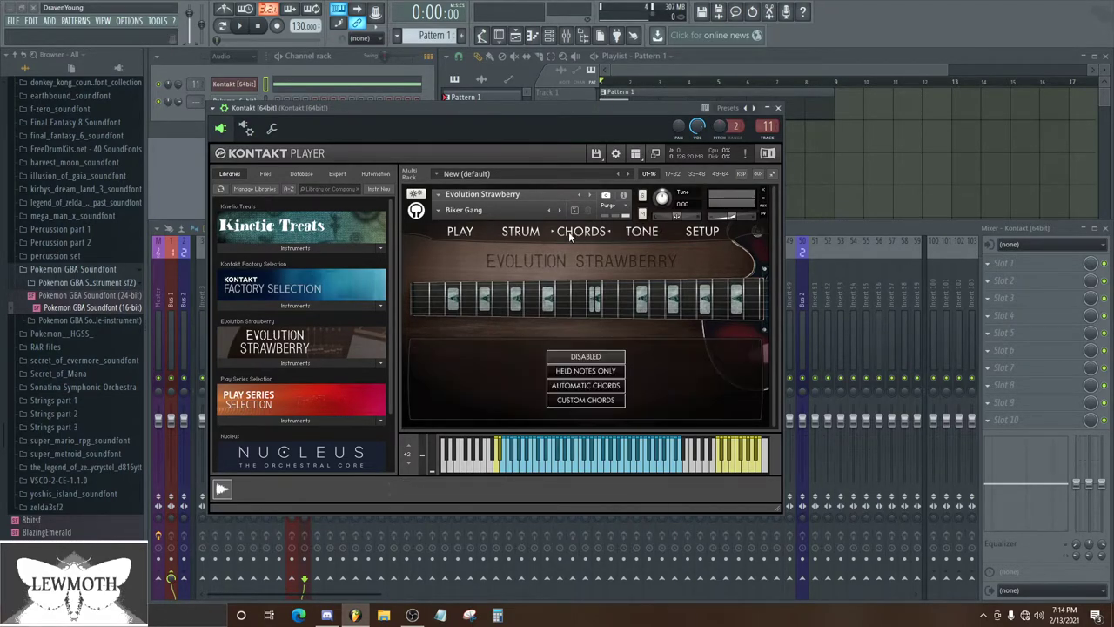
click(522, 231)
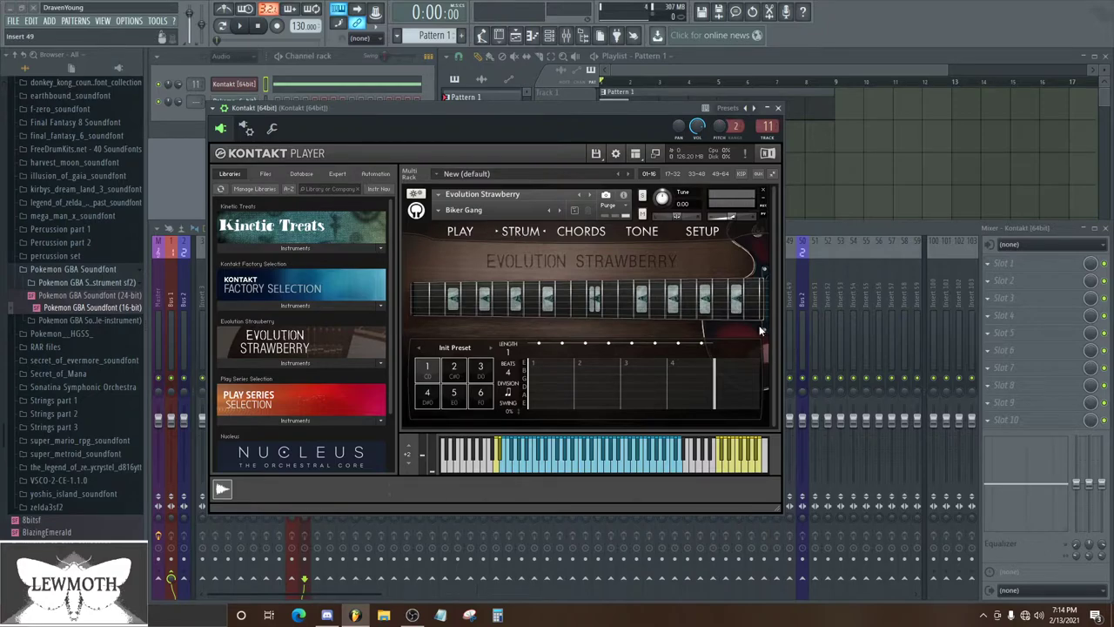
drag(616, 110, 758, 100)
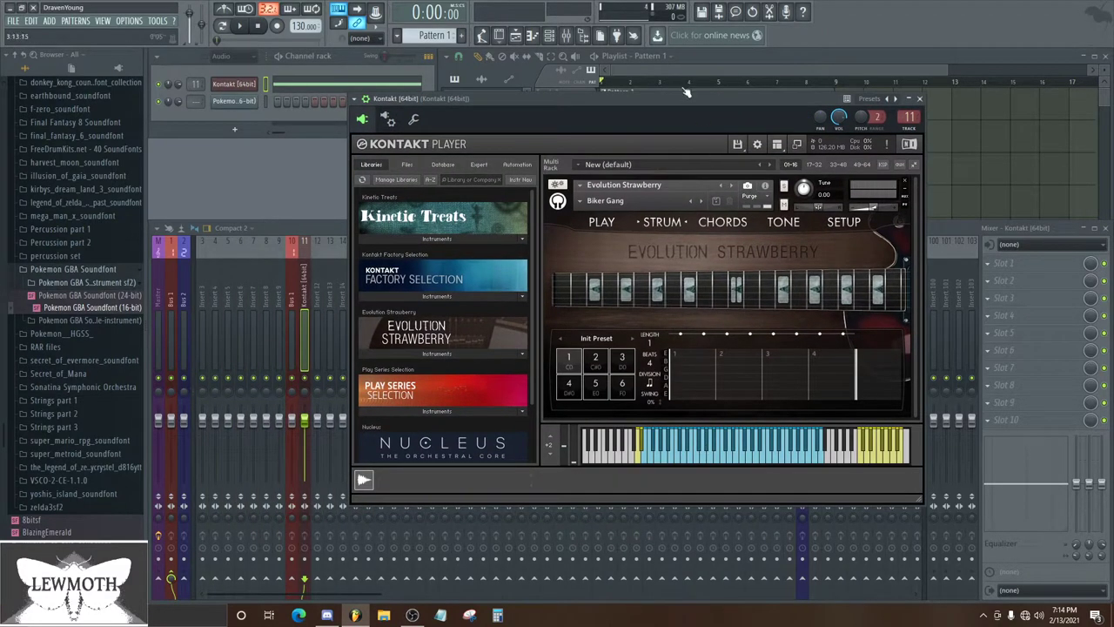
drag(686, 94, 550, 100)
On the Play page, map the Buzz Trill articulation to Velocity and limit the Squeal velocity range to 0–50
click(551, 221)
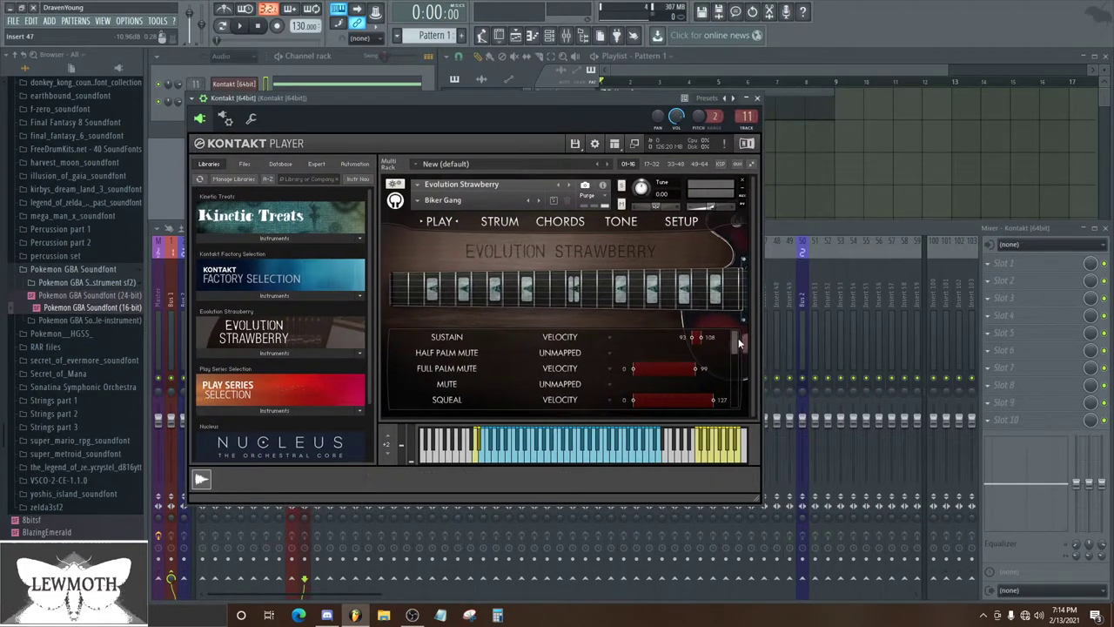
drag(738, 344, 736, 389)
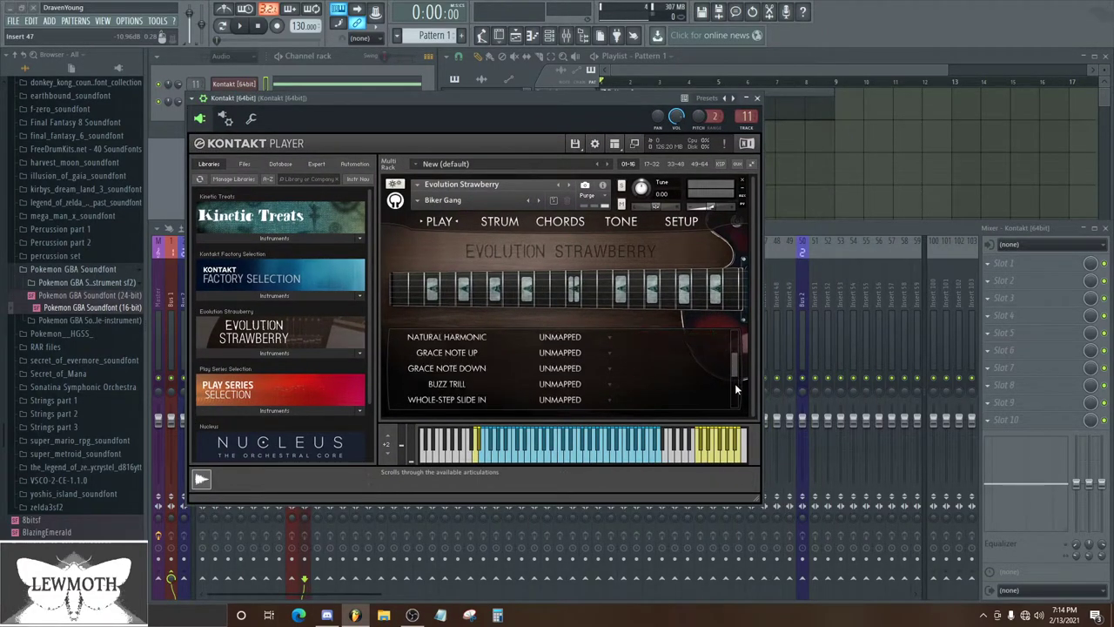
click(584, 384)
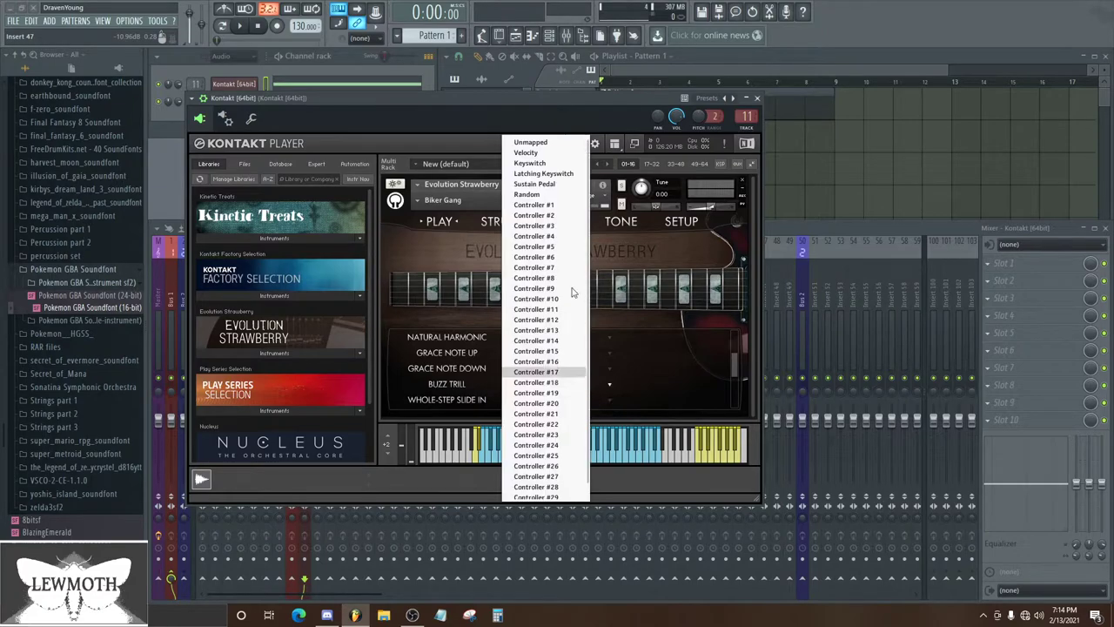
click(527, 152)
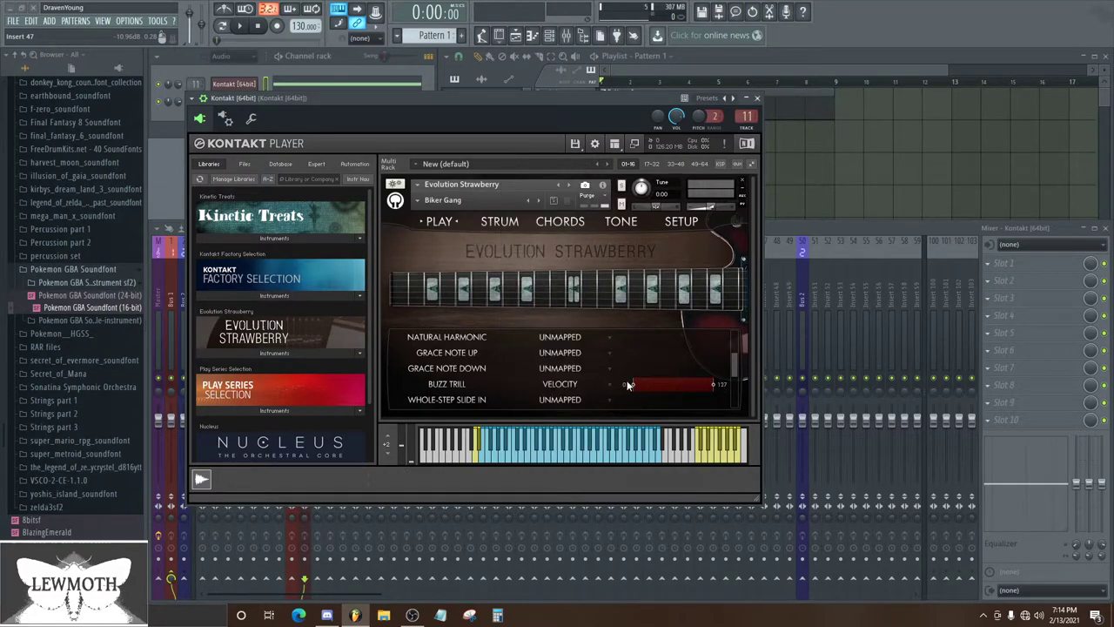
drag(634, 384, 737, 326)
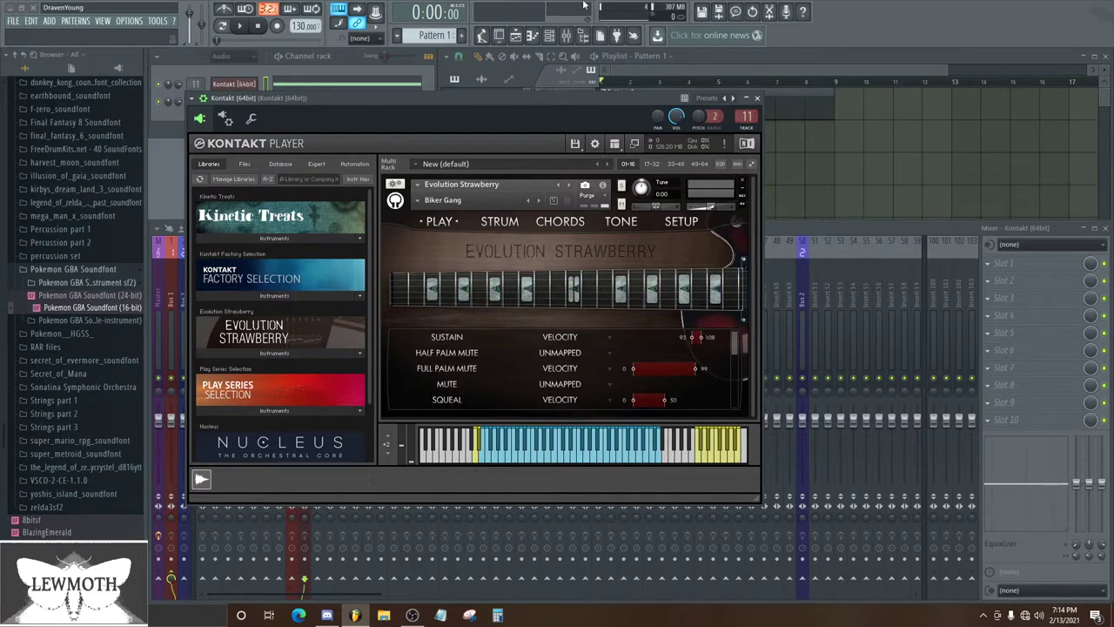
Open Kontakt's piano roll and play the B3 note with the new articulation mapping
click(515, 35)
click(532, 35)
key(space)
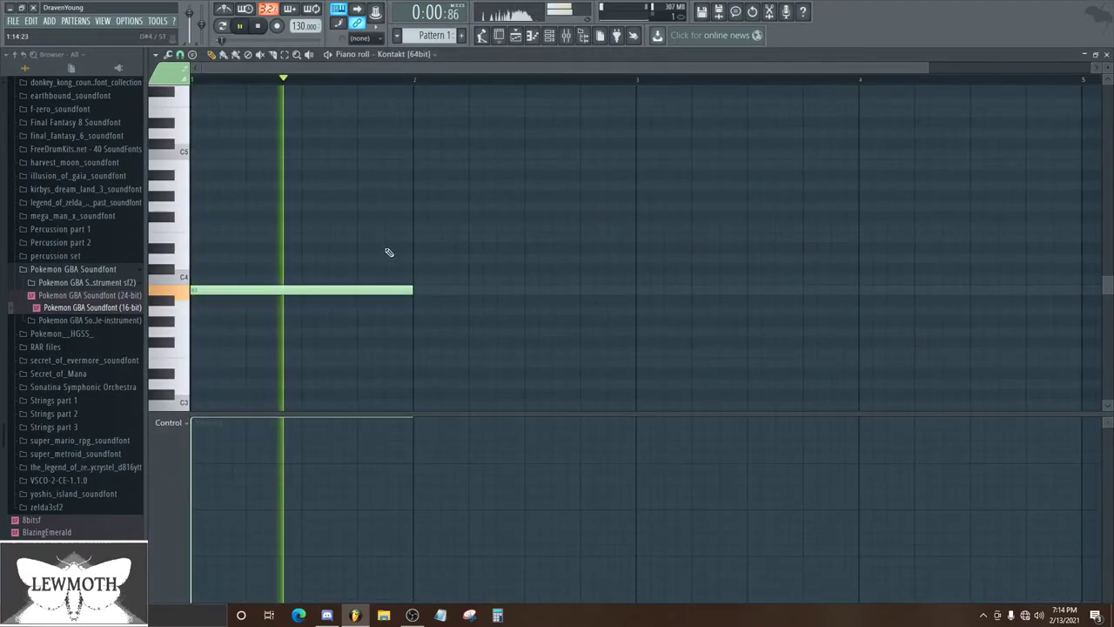
key(space)
Replace the B3 note with a one-bar A#4 note at the pattern's start and play it
drag(387, 289, 365, 368)
scroll(403, 251, down, 3)
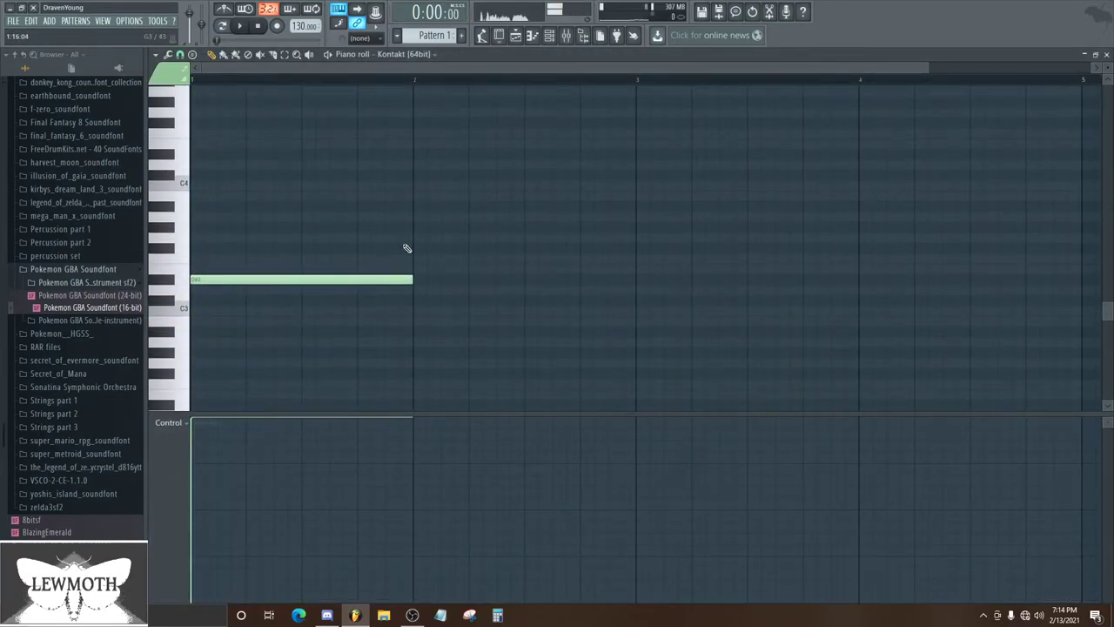
right_click(389, 278)
mouse_move(371, 155)
mouse_down()
mouse_move(358, 171)
mouse_move(195, 87)
mouse_up()
scroll(471, 316, up, 3)
key(space)
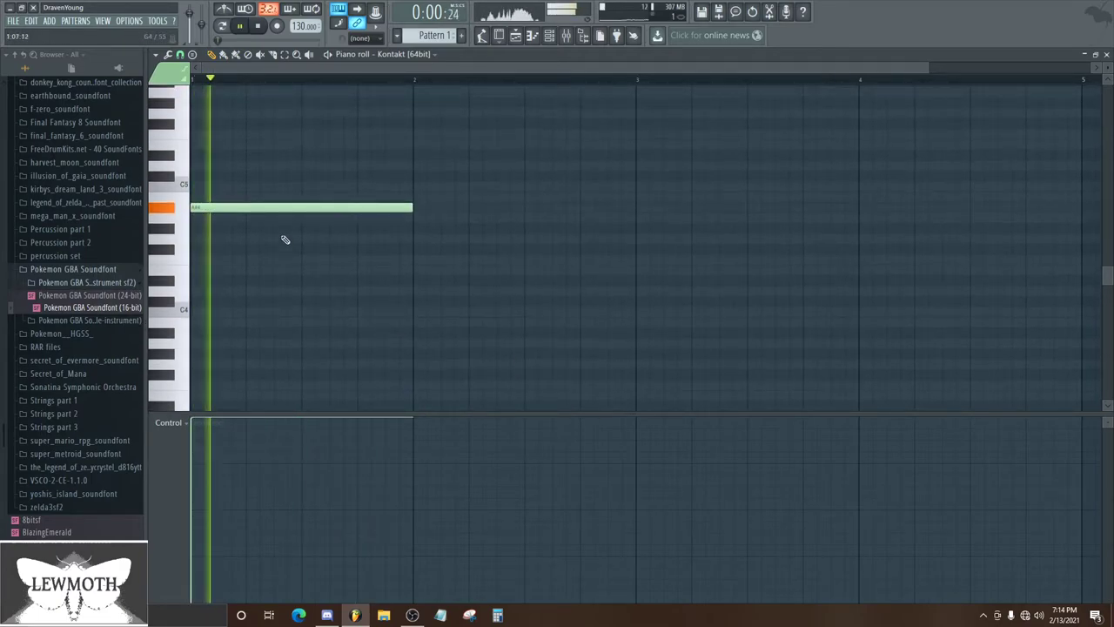
key(space)
Shorten the A#4 note to one step, repeat it three times directly after, and play the four notes
drag(408, 208, 125, 221)
drag(209, 209, 226, 210)
key(space)
key(space)
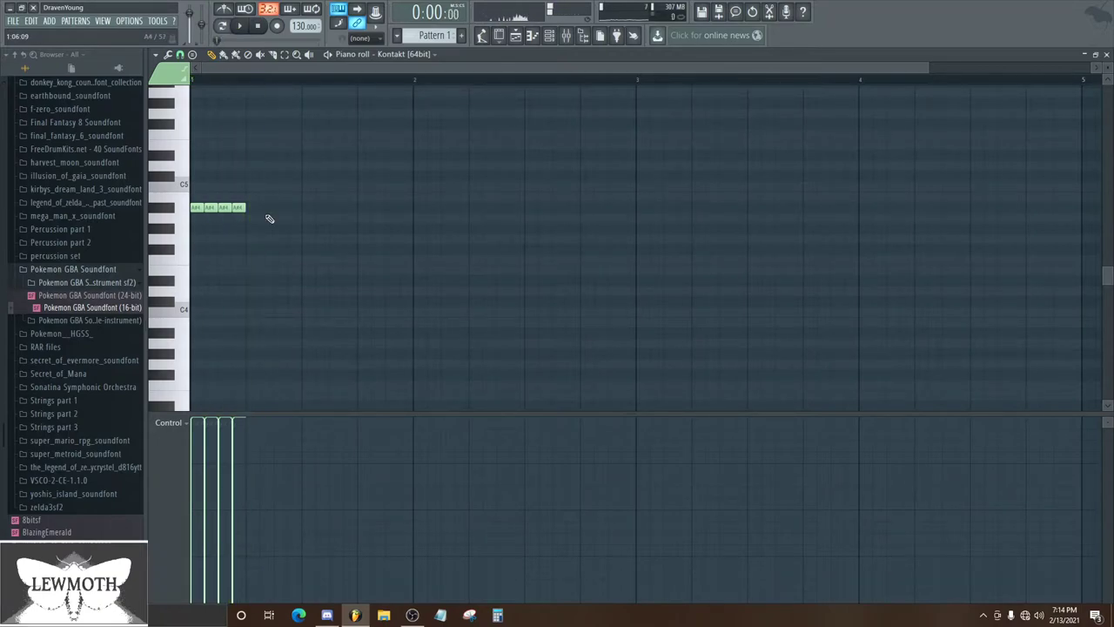
Delete the three repeated A#4 notes, lengthen the remaining one to two steps, and close the piano roll
right_click(238, 208)
right_click(223, 207)
right_click(211, 208)
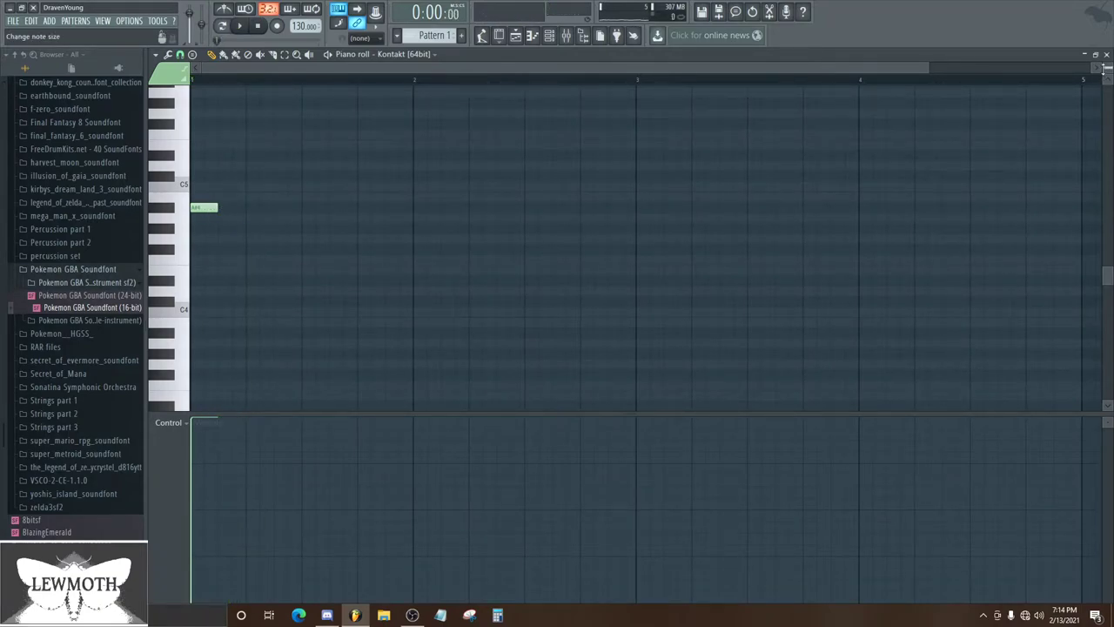
click(1106, 54)
Load the Clean preset Cirrostratus in Evolution Strawberry, close the plugin and play the pattern
click(238, 86)
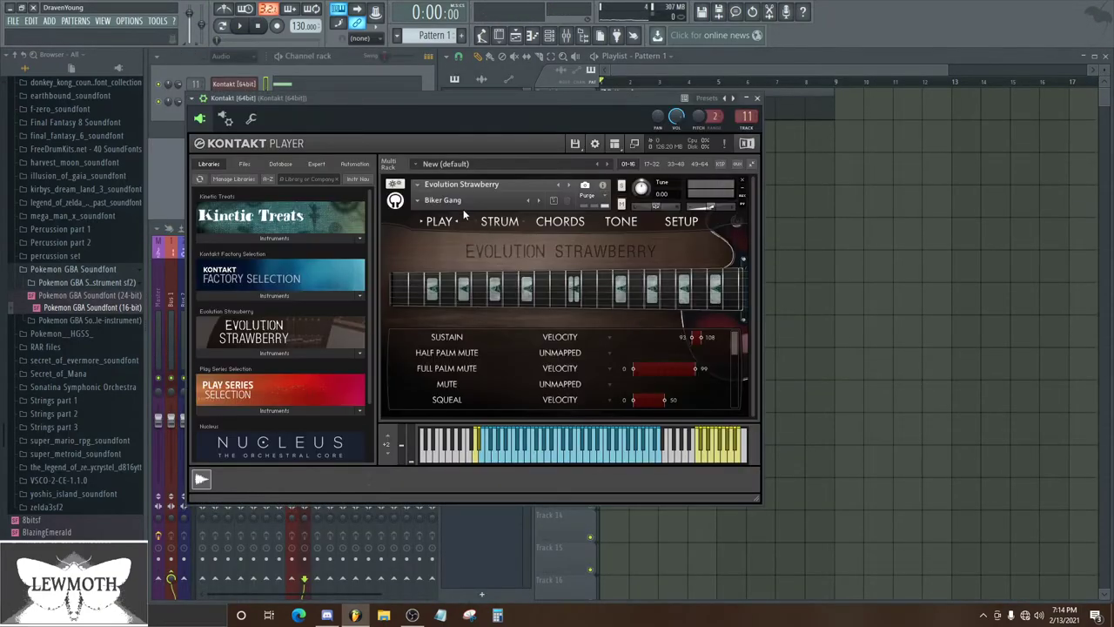
click(442, 200)
mouse_move(440, 212)
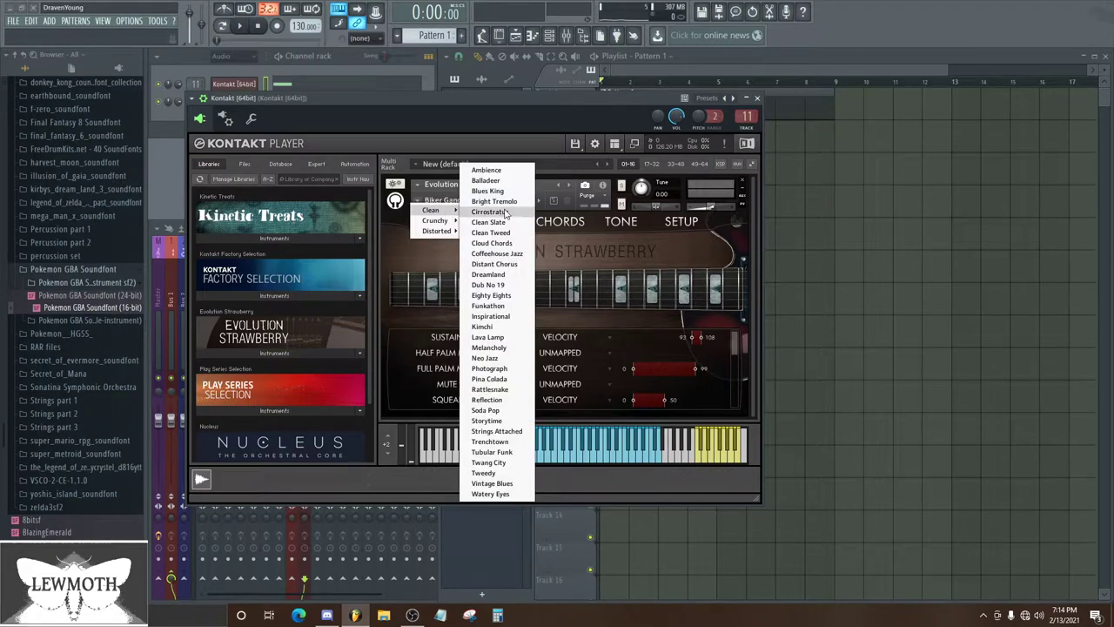
click(508, 215)
click(758, 98)
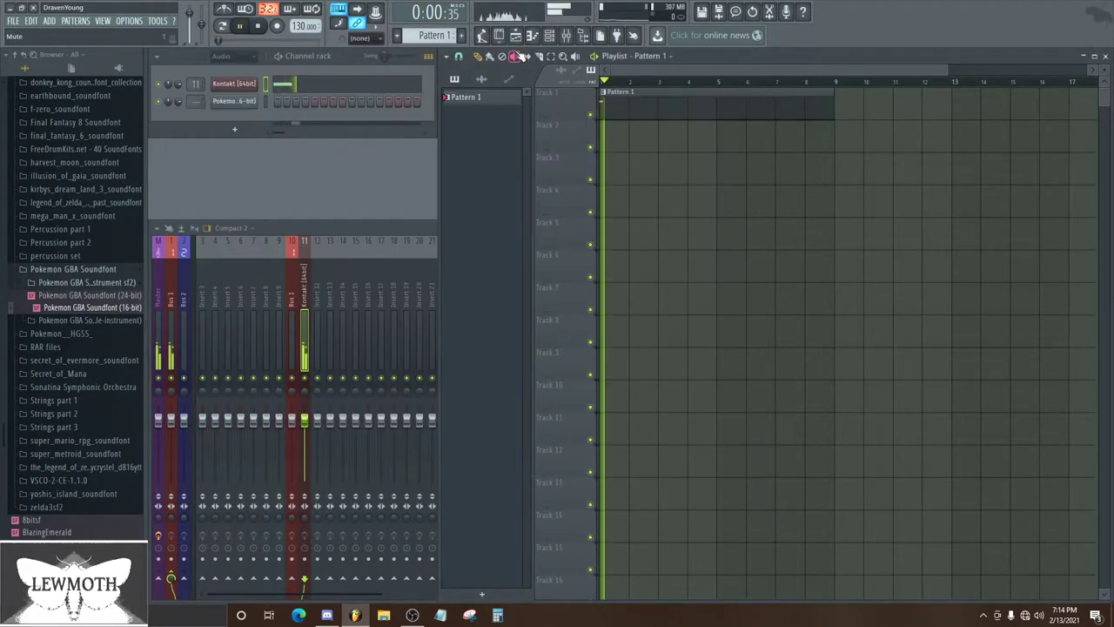
Replace the pattern's note with consecutive two-step notes F3, C#4, D#4 and A#4, and play them
click(532, 35)
right_click(215, 266)
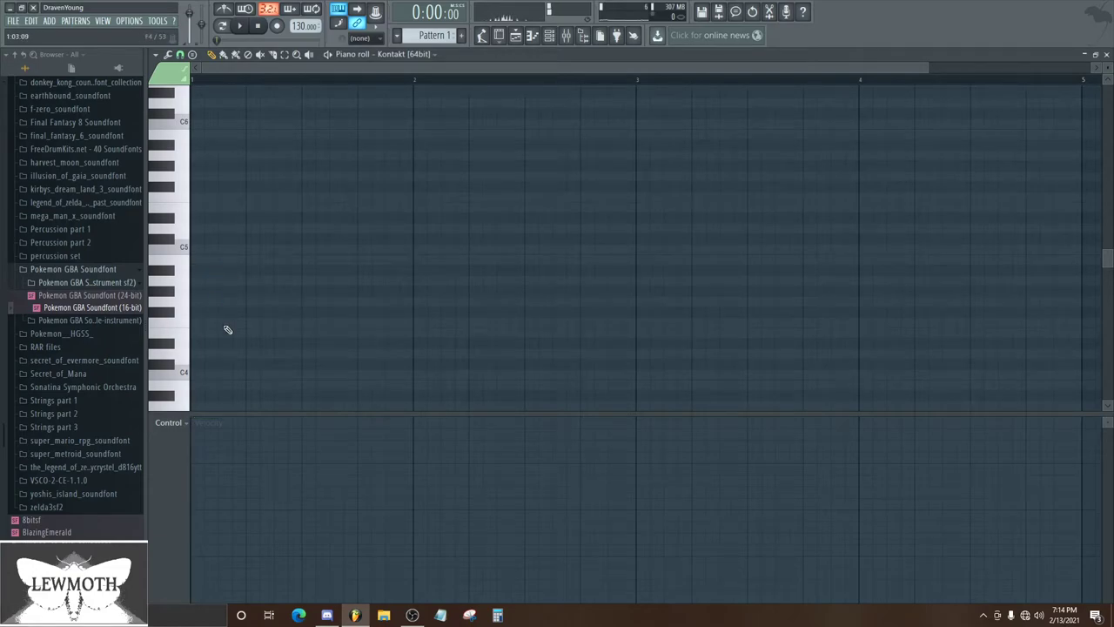
scroll(229, 328, down, 3)
drag(229, 325, 184, 327)
mouse_move(248, 237)
mouse_down()
mouse_move(214, 237)
mouse_move(246, 217)
mouse_up()
click(281, 145)
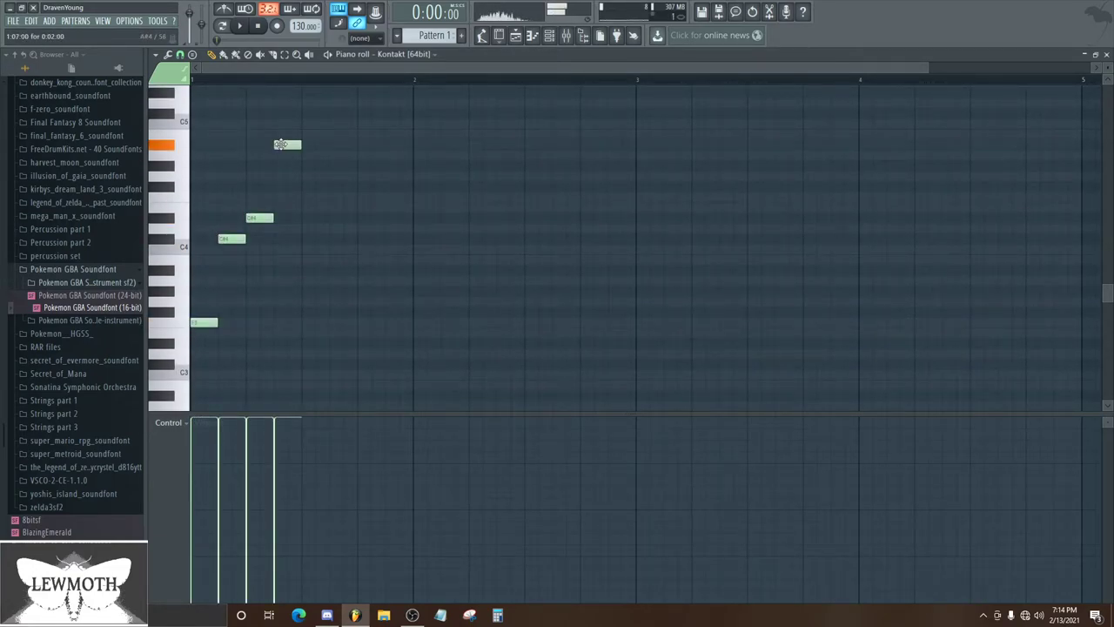
key(space)
key(space)
Transpose the four notes up one octave and play the pattern
key(ctrl+Up)
key(space)
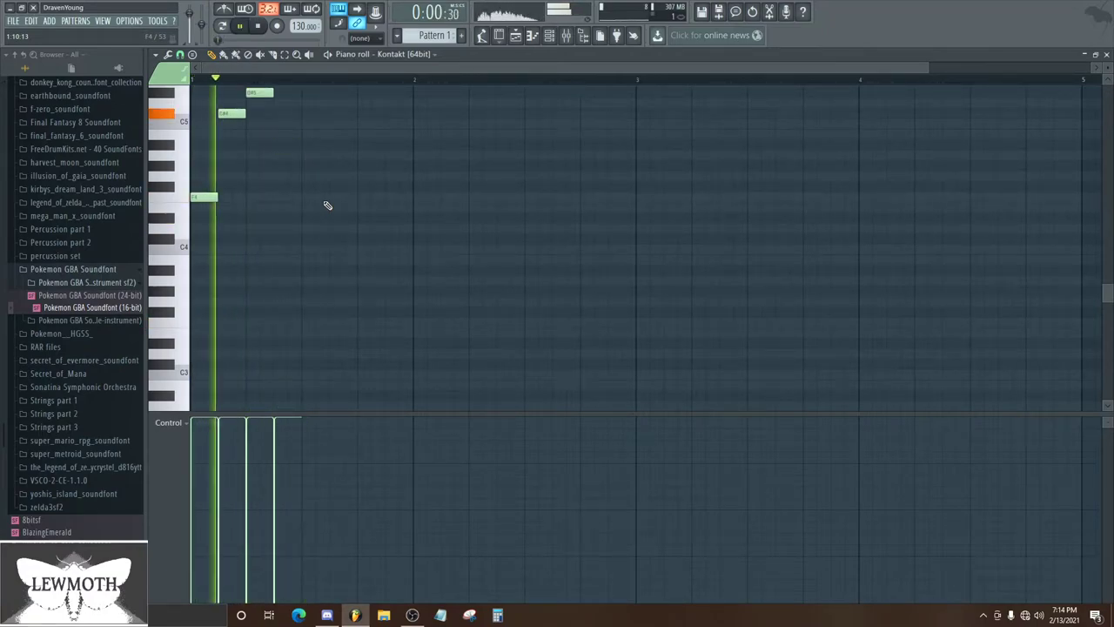
scroll(328, 205, up, 3)
scroll(327, 205, up, 2)
scroll(327, 205, down, 2)
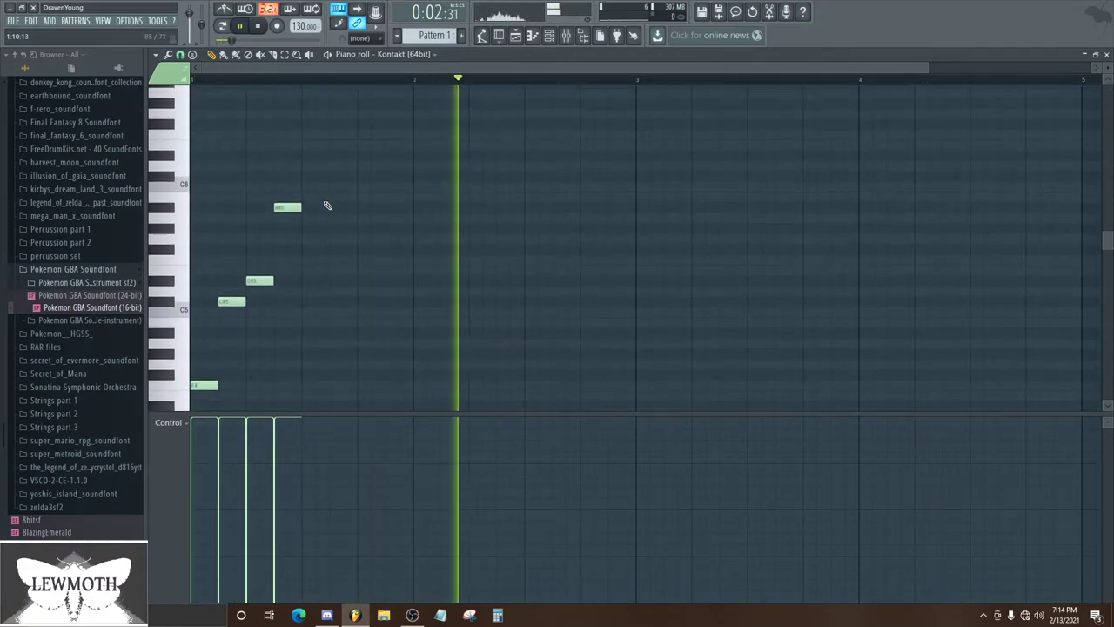
key(space)
Lower the four notes' velocities so they rise slightly from first to last, and play the pattern
drag(287, 447, 192, 479)
key(space)
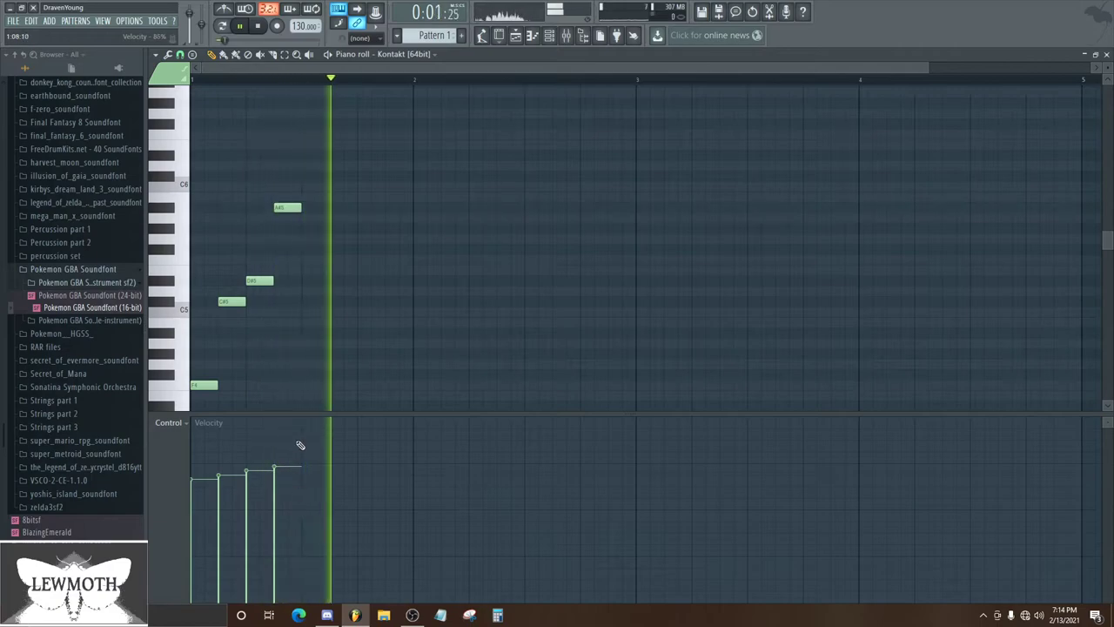
key(space)
Extend the melody with two-step notes F5, G#5 and A#4, and play it
click(304, 248)
drag(305, 252, 305, 261)
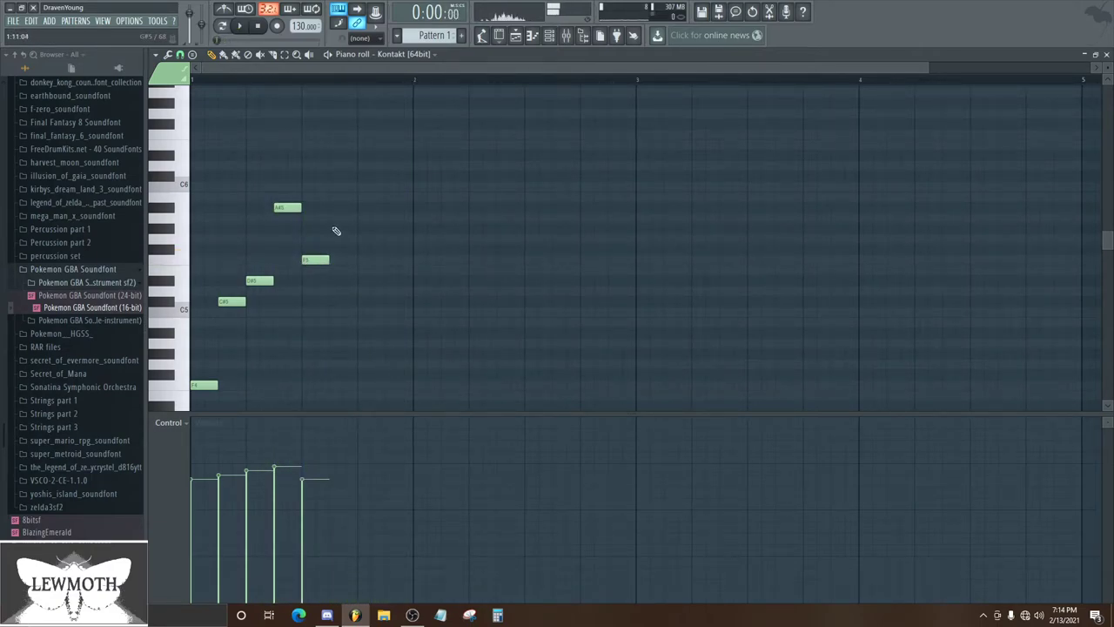
drag(336, 211, 339, 229)
click(389, 343)
drag(379, 338, 356, 328)
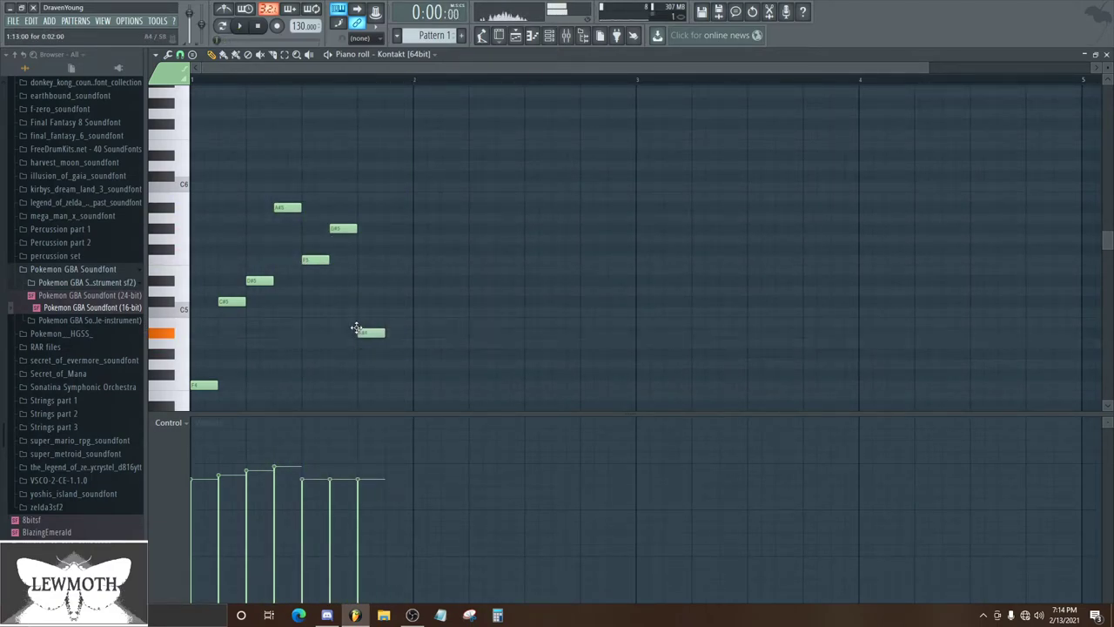
key(space)
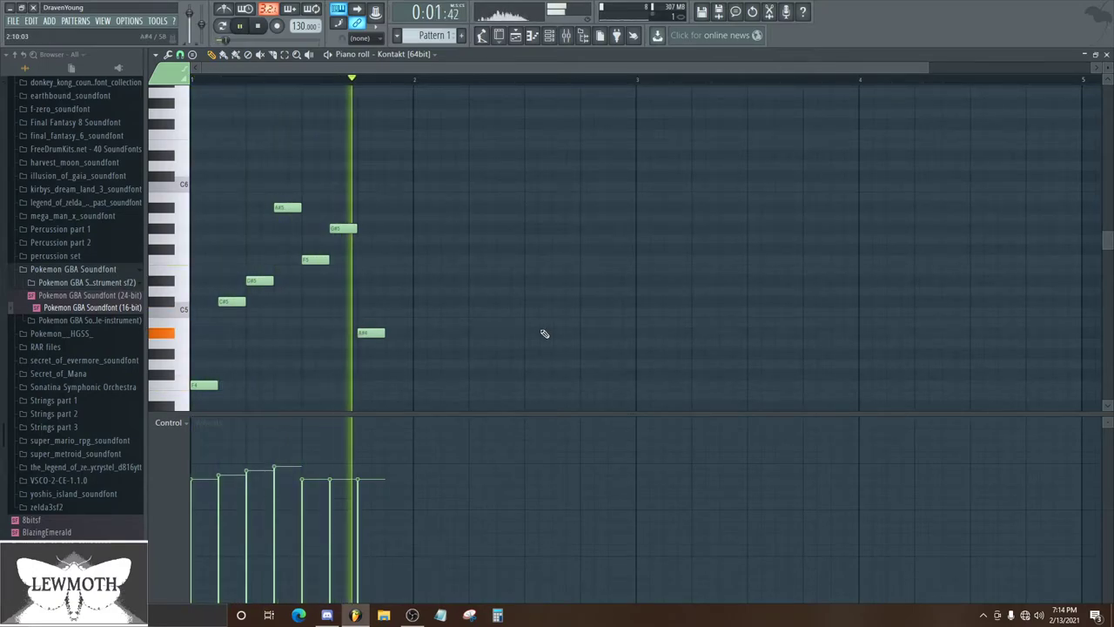
Transpose the whole melody down one octave while it plays, and stop playback
key(ctrl+Down)
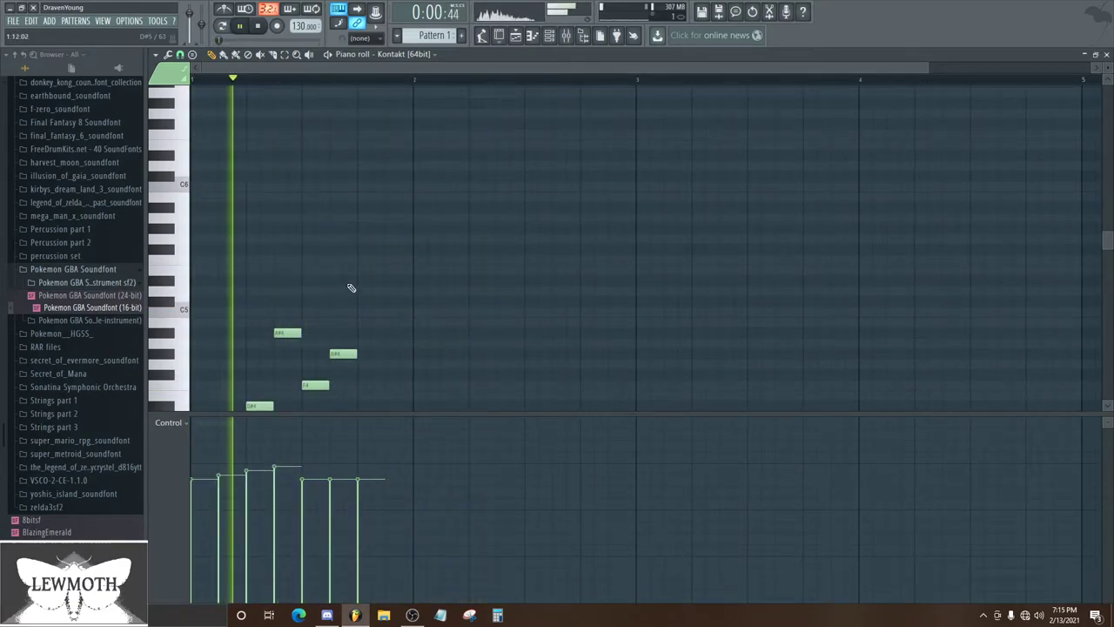
scroll(416, 265, down, 4)
key(space)
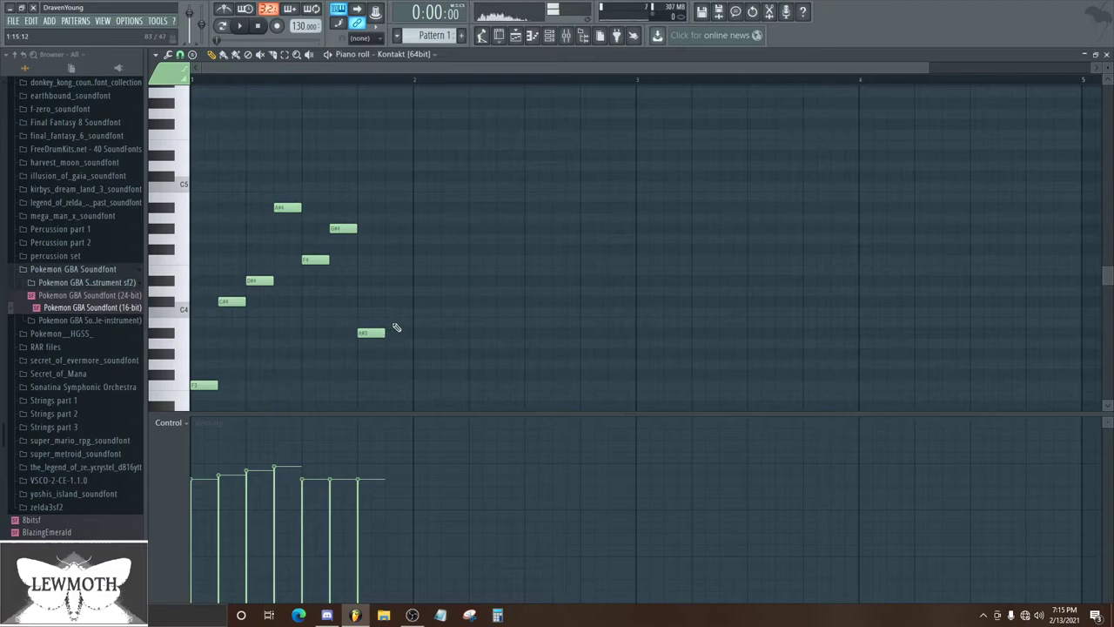
Delete the melody's final A#3 note and play the remaining notes
right_click(387, 335)
key(space)
key(space)
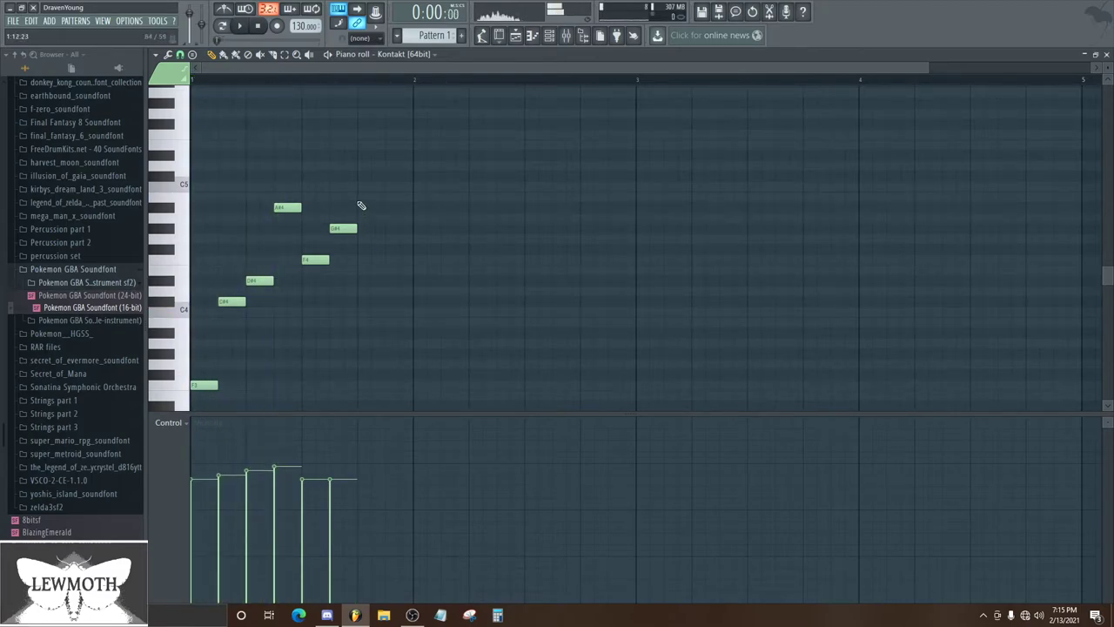
Delete all remaining notes from the pattern
right_click(261, 280)
right_click(315, 259)
right_click(343, 229)
right_click(288, 207)
right_click(209, 385)
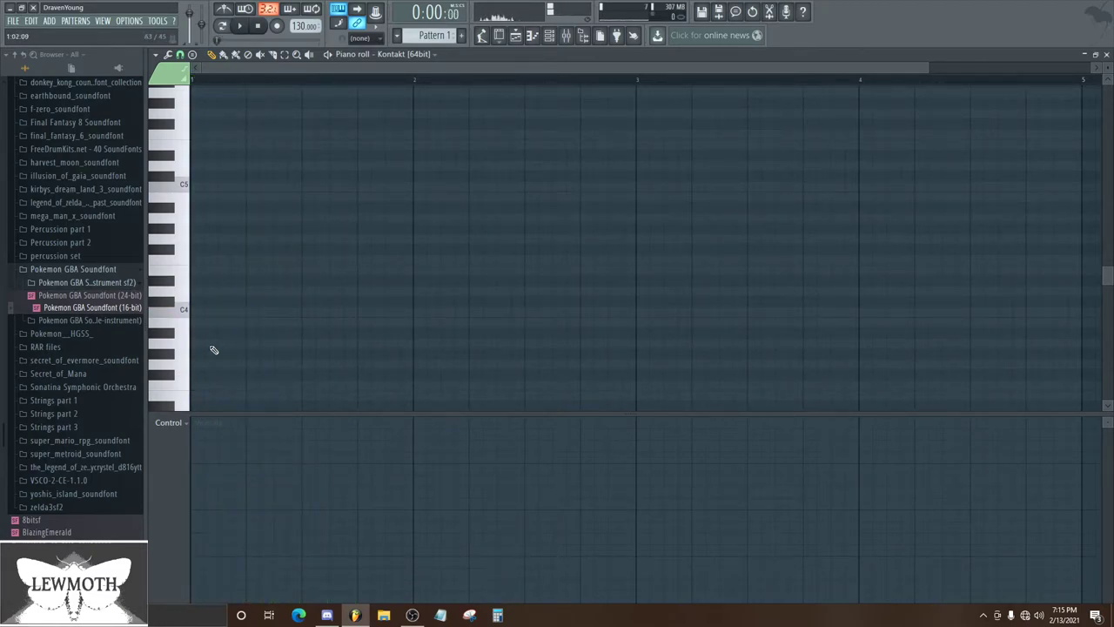
Place two-step notes F4 and A#4 from step 5, and F4 with two consecutive G#4 notes at the end of bar 1
drag(219, 296, 241, 261)
drag(277, 218, 278, 212)
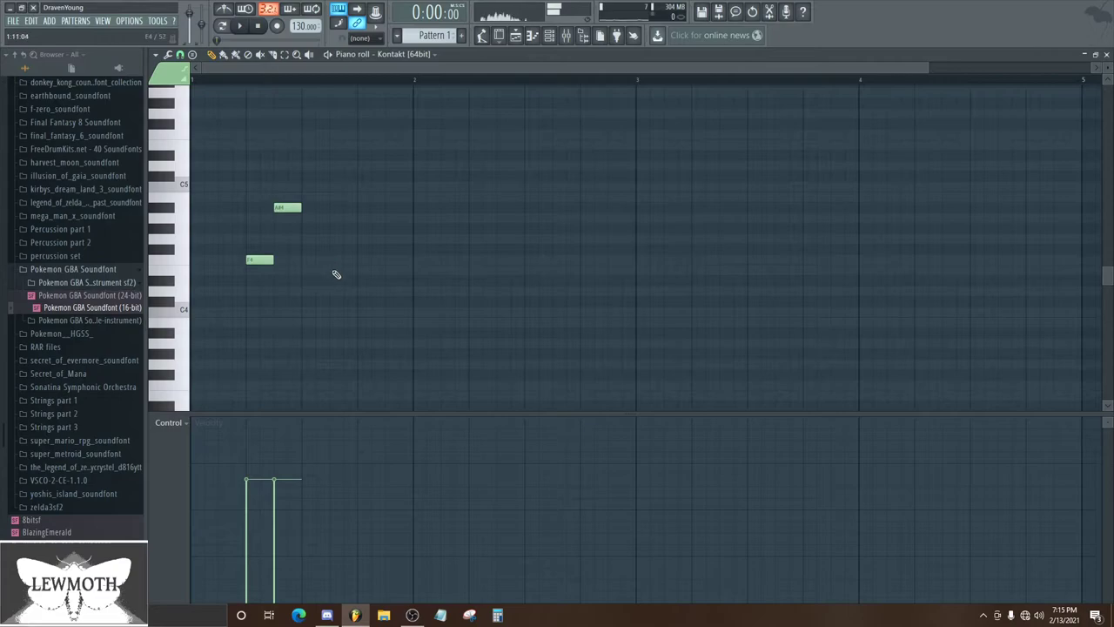
mouse_move(335, 272)
mouse_down()
mouse_move(333, 250)
mouse_move(334, 261)
mouse_up()
drag(357, 219, 360, 233)
click(390, 231)
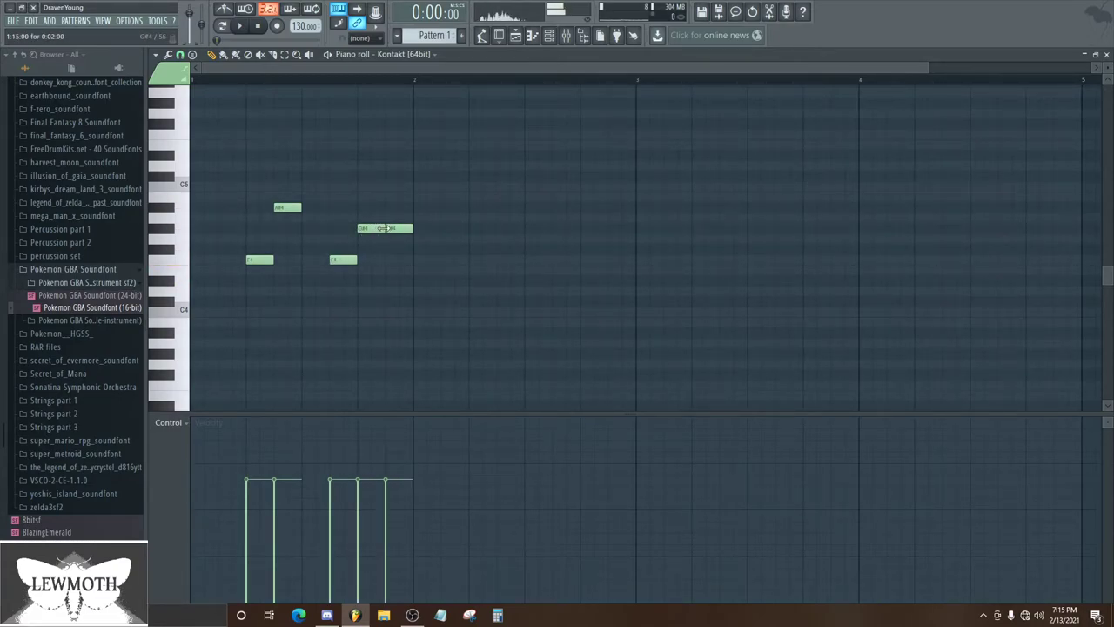
Delete the second F4 and first G#4, put a new F4 before the remaining G#4, and start the bar with A#3
right_click(371, 230)
right_click(347, 260)
click(359, 263)
drag(209, 342, 197, 329)
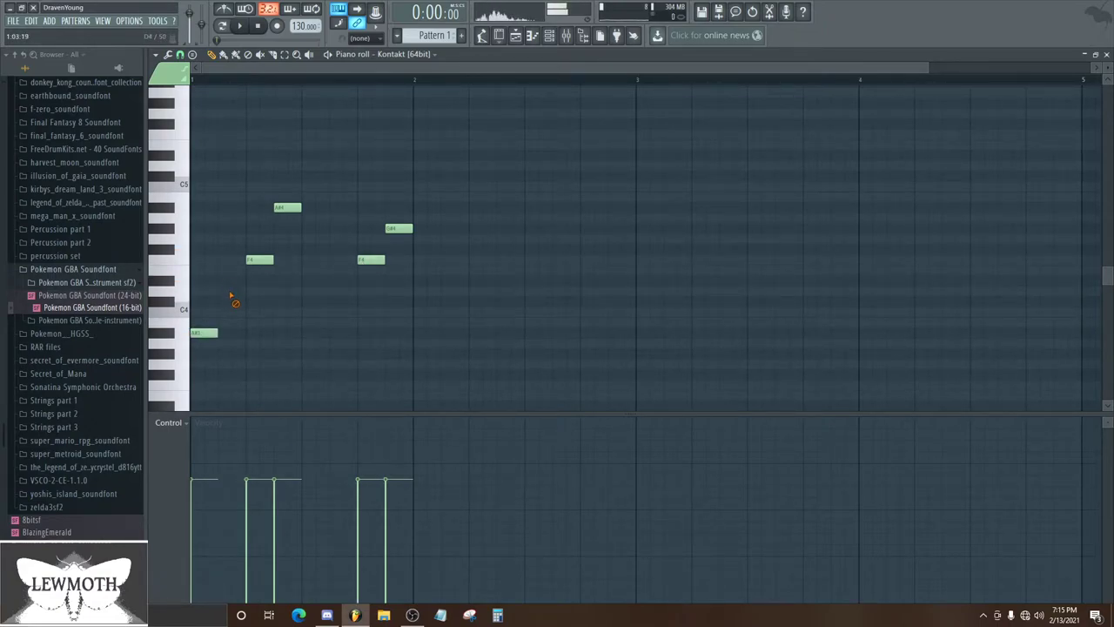
Move the first F4 and the A#4 two steps earlier, and follow them with two-step notes A#3 and D#4
drag(317, 173, 230, 258)
click(290, 202)
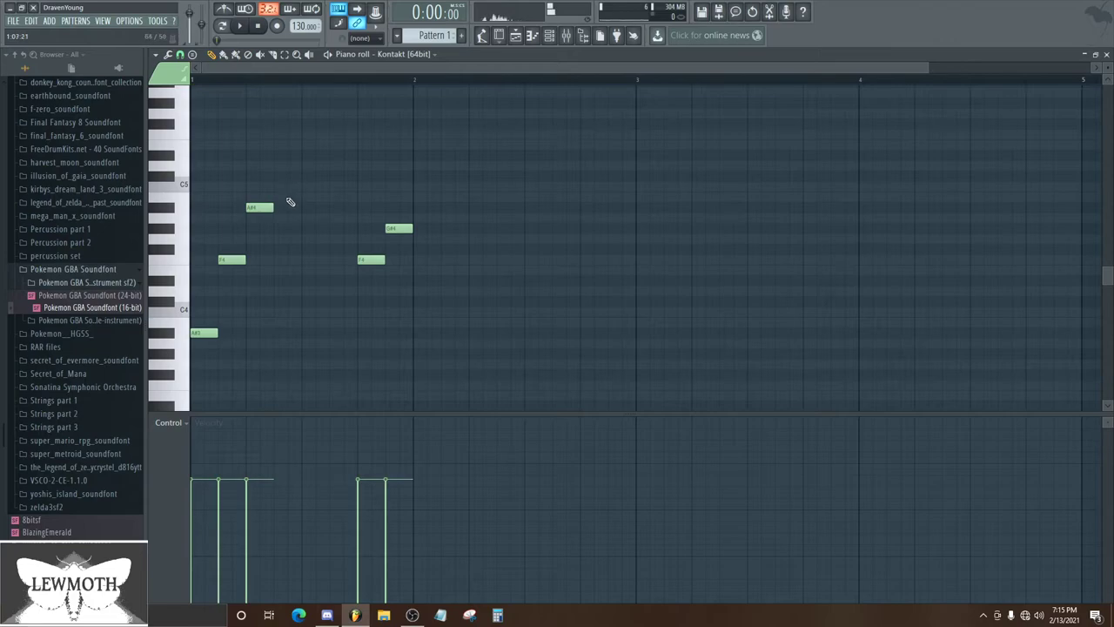
click(275, 333)
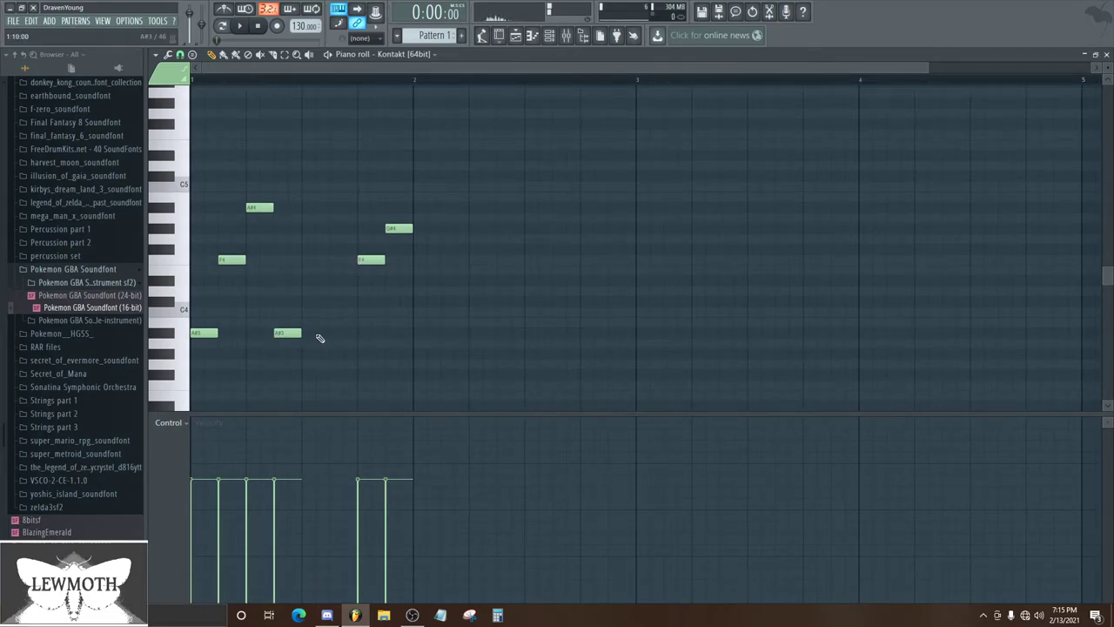
click(305, 280)
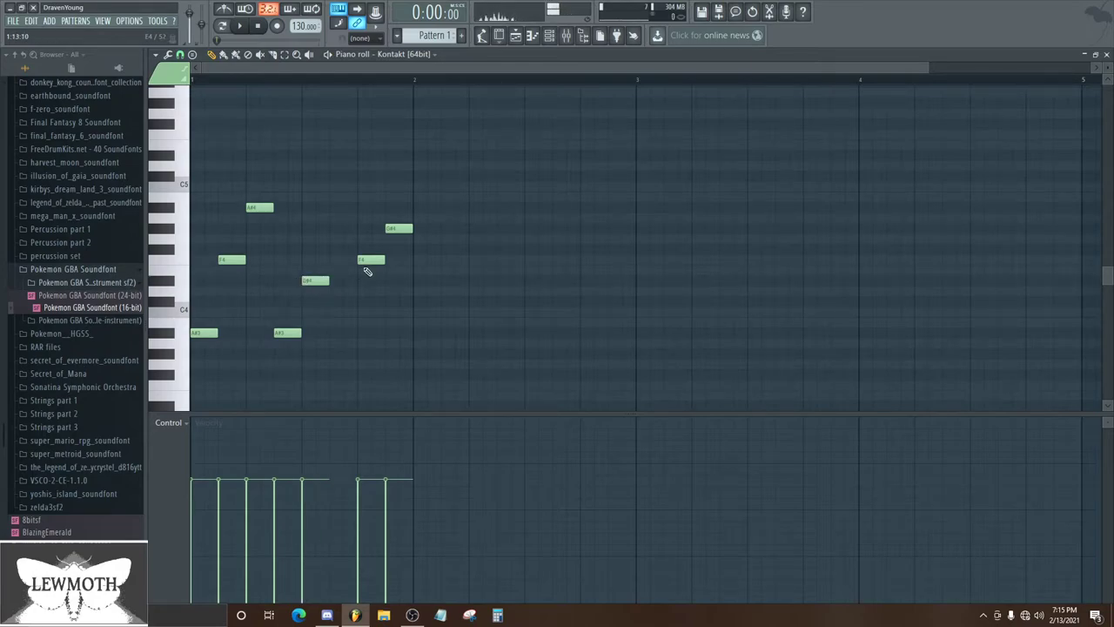
Move the second F4 and the G#4 two steps earlier, and end the bar with a two-step A#3
drag(366, 269, 339, 269)
drag(401, 236, 373, 236)
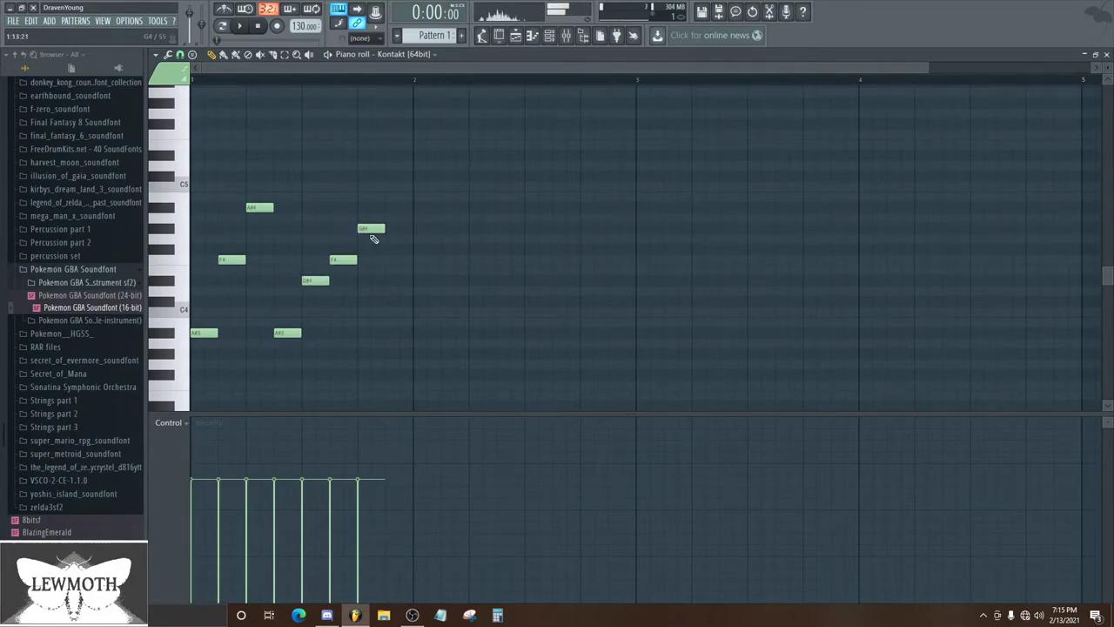
click(389, 334)
Trim the Pattern 1 clip on Track 1 to one bar, repeat it through bar 4, and play the playlist
click(1107, 55)
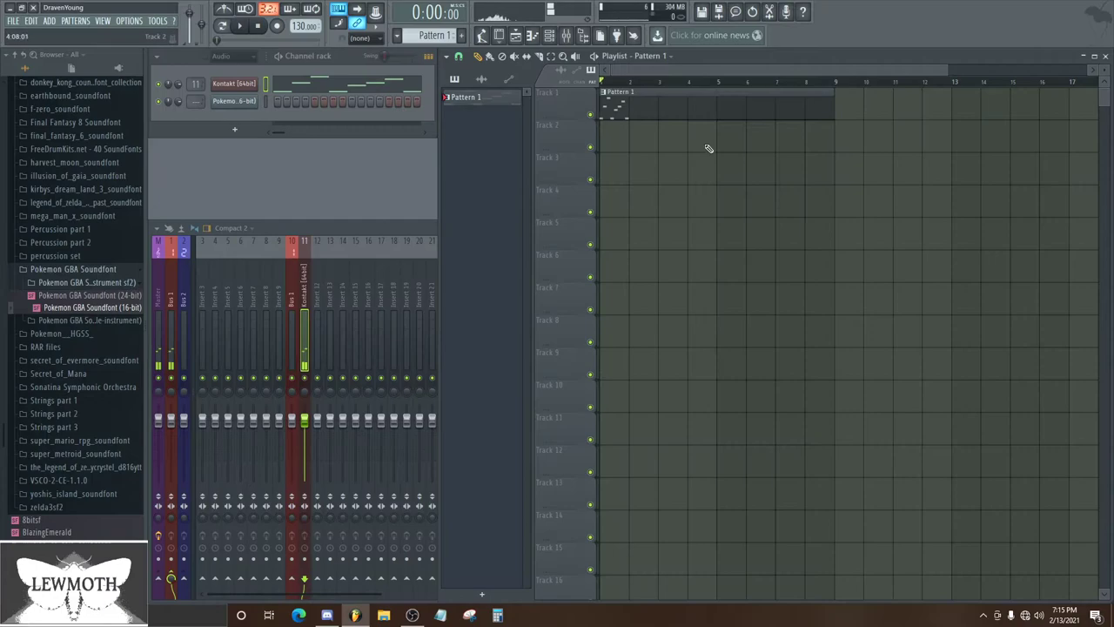
drag(831, 108, 585, 117)
click(638, 111)
click(668, 109)
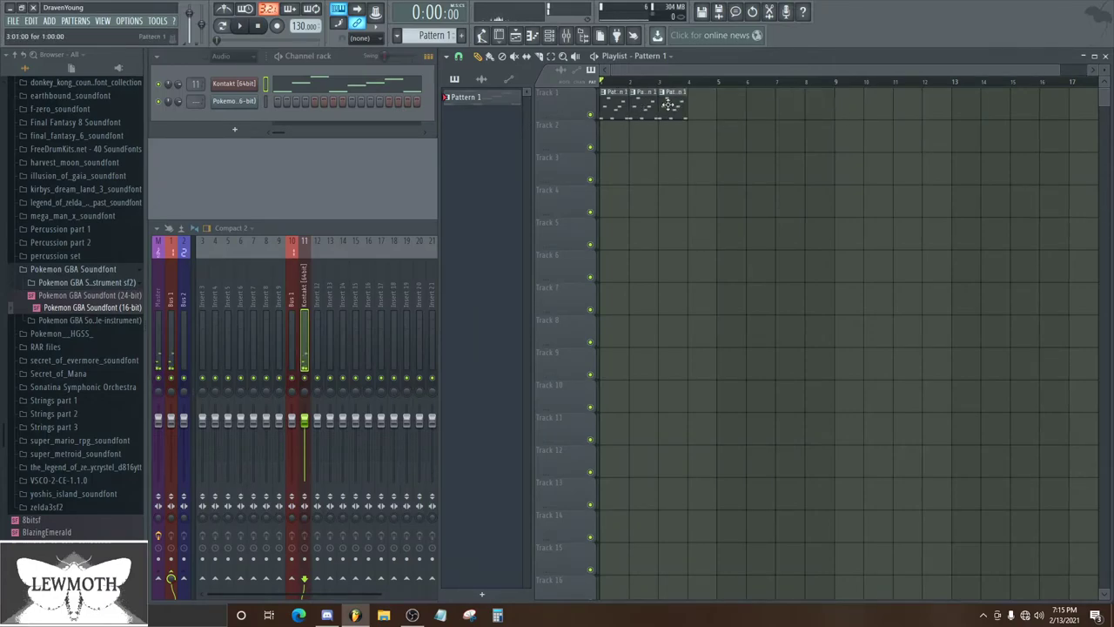
click(698, 109)
key(space)
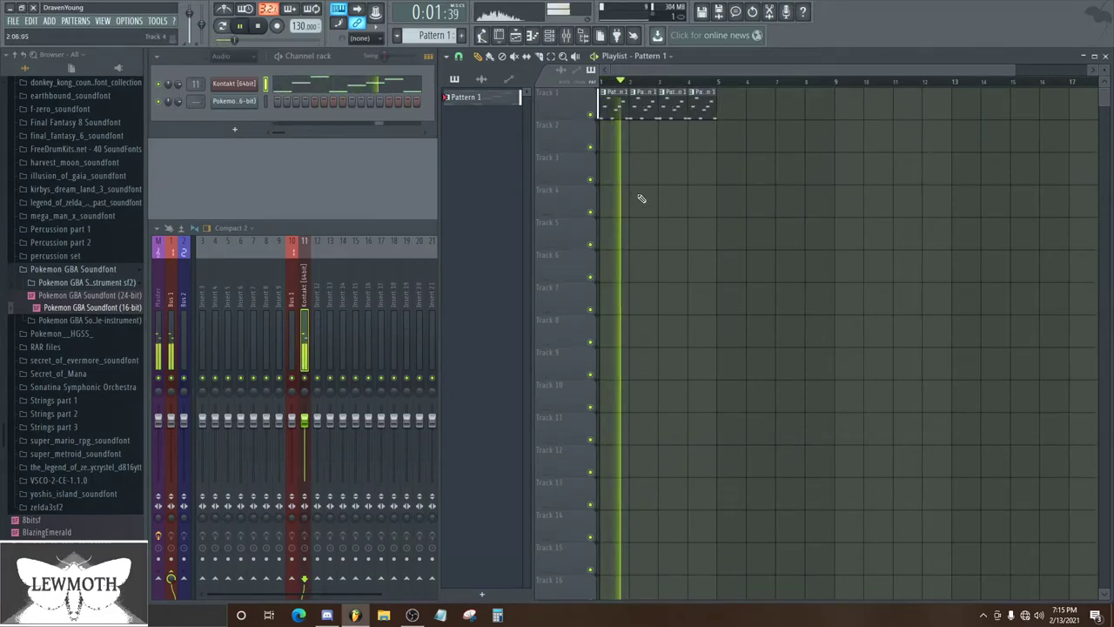
Open the Kontakt channel and load the Crunchy preset Country Crunch for Evolution Strawberry during playback
click(224, 83)
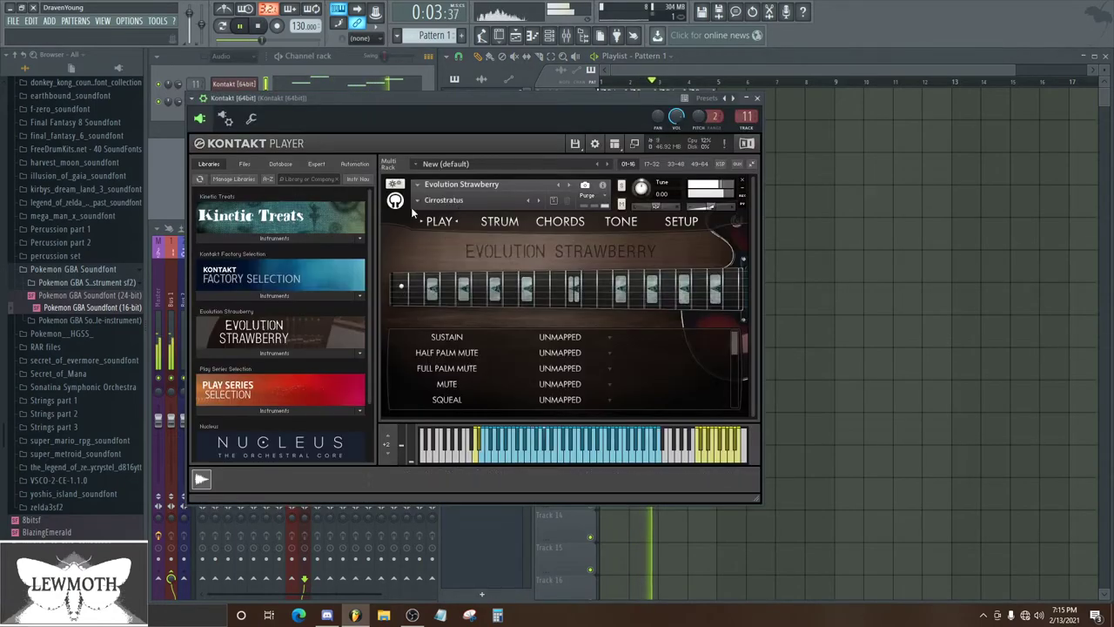
click(433, 200)
mouse_move(439, 221)
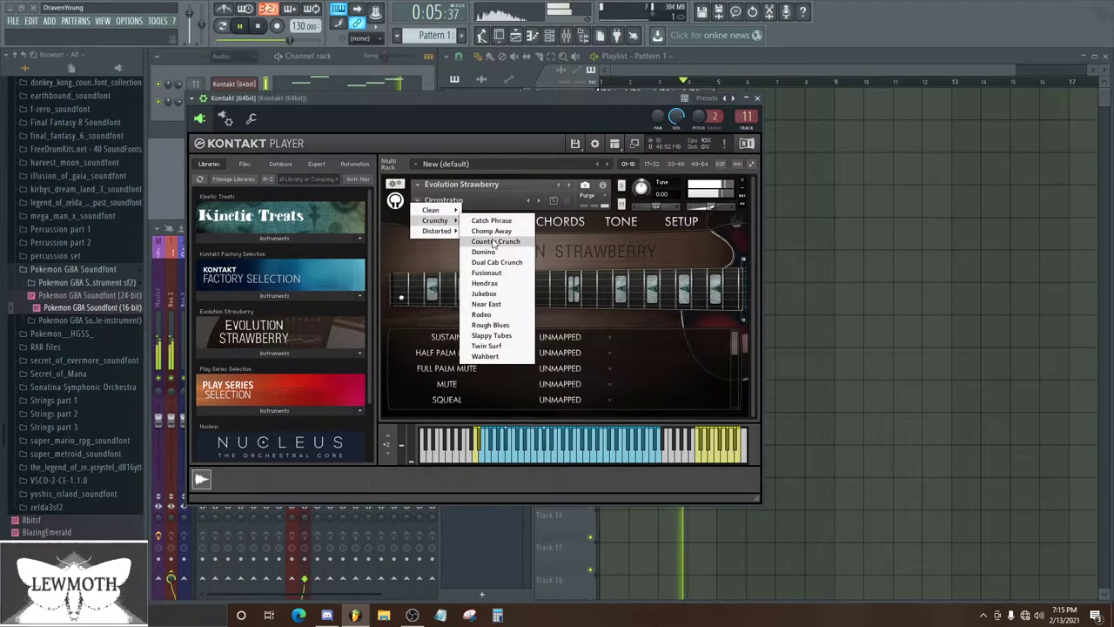
click(495, 242)
drag(591, 97, 635, 102)
Load the Near East preset for Evolution Strawberry while the melody plays
click(459, 207)
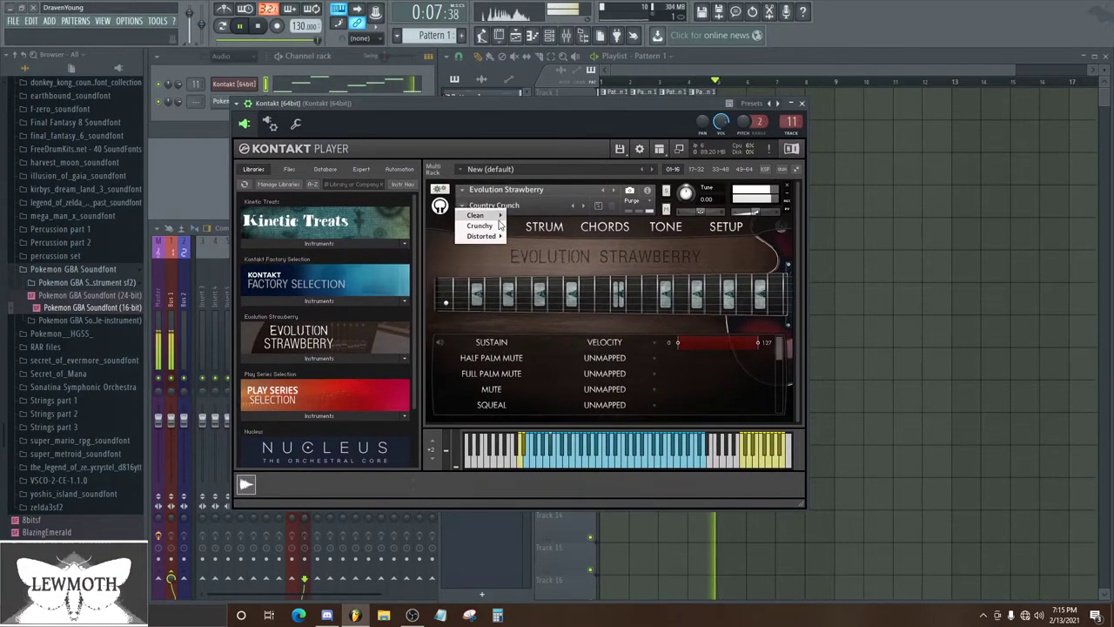
mouse_move(473, 214)
click(540, 277)
drag(541, 122, 526, 114)
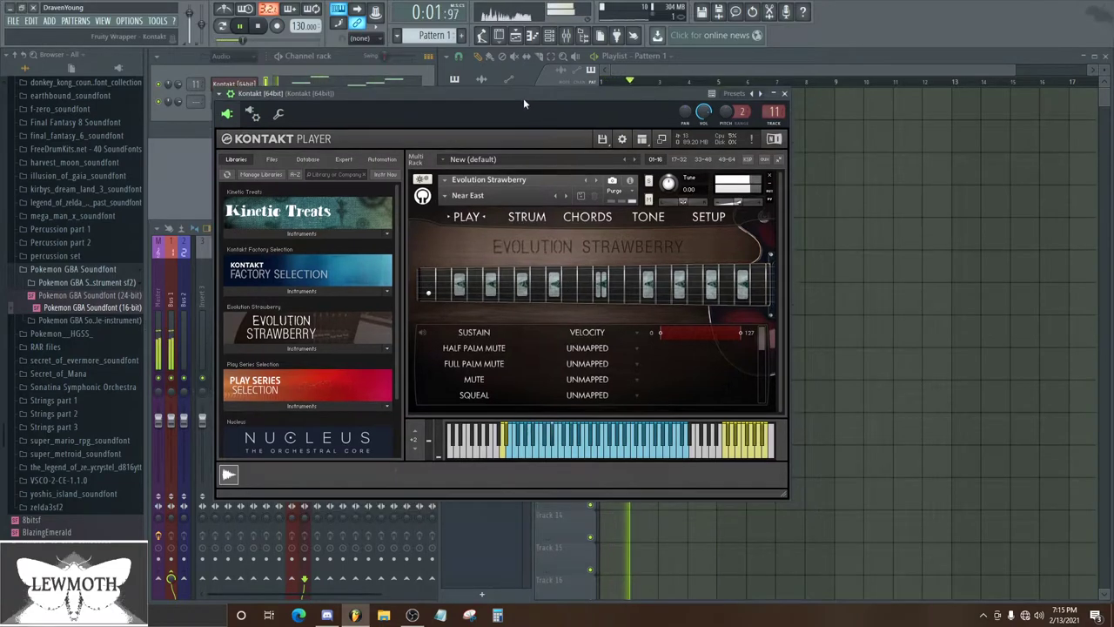
Switch Evolution Strawberry to the Distorted preset Maestro while the melody plays
click(447, 195)
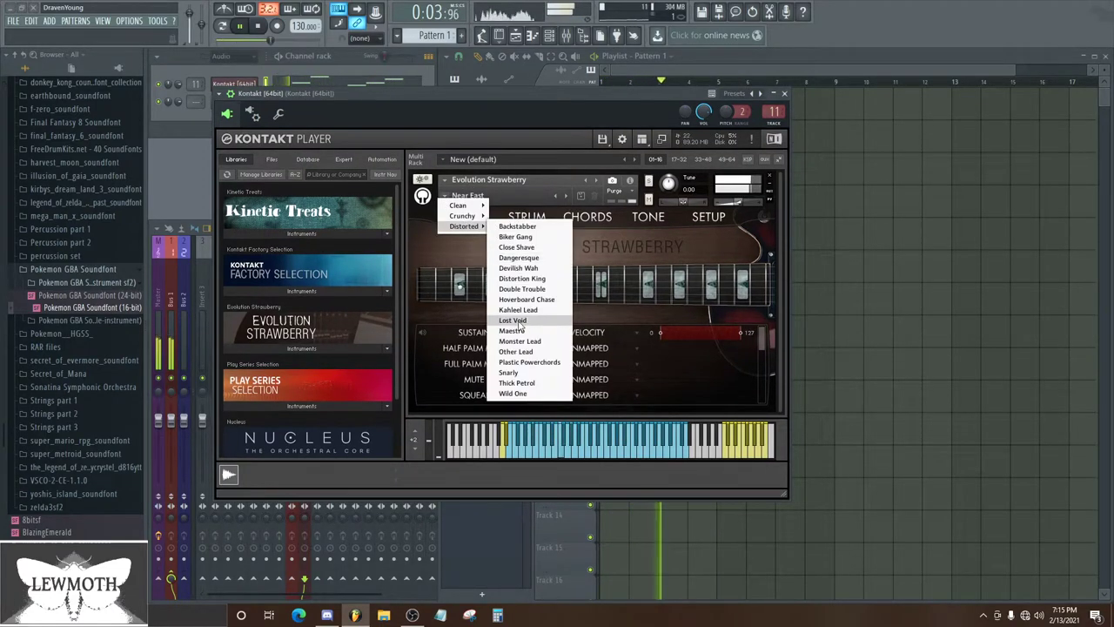
click(512, 331)
drag(533, 96, 593, 103)
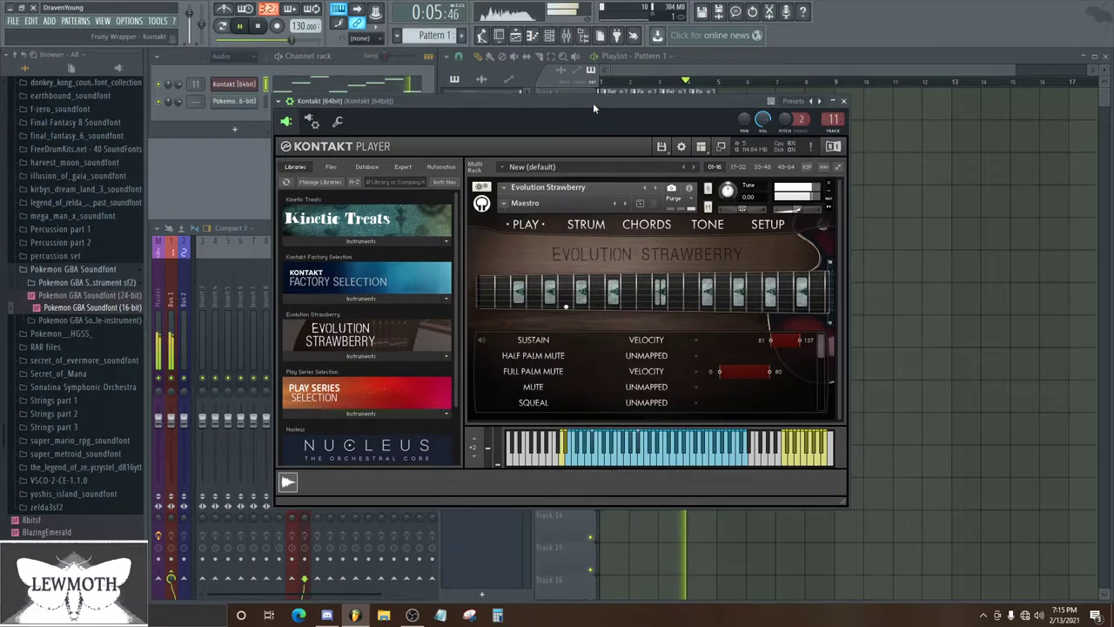
Lower the velocity of all melody notes, and layer D#5, C#5 and C5 above the A#4, second F4 and last A#3
click(532, 36)
mouse_move(229, 518)
mouse_down()
mouse_move(202, 525)
mouse_move(391, 528)
mouse_up()
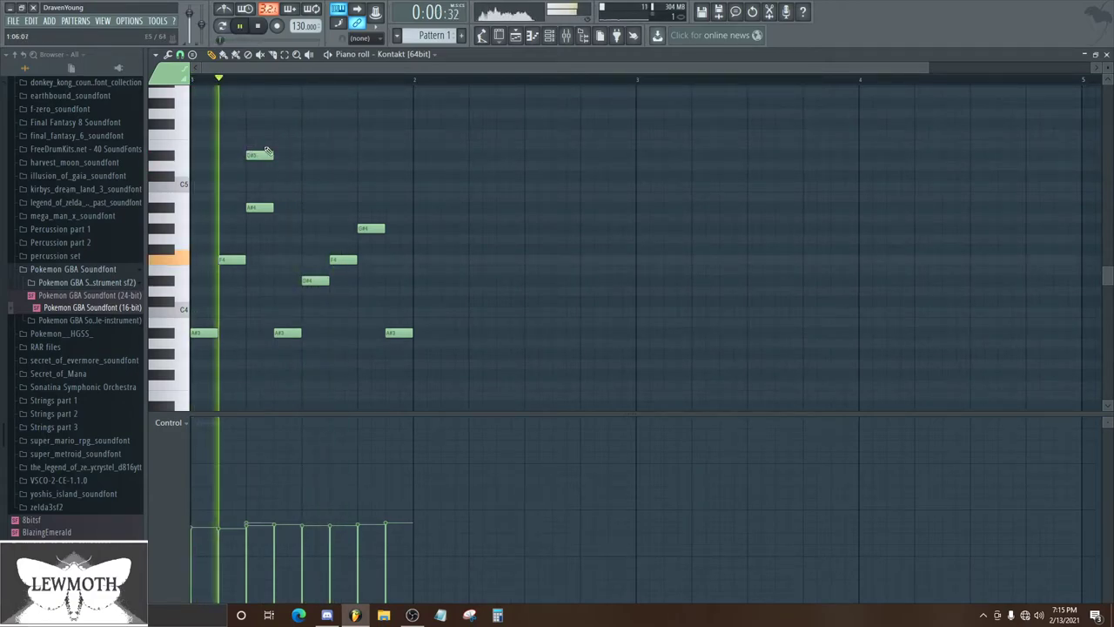
key(space)
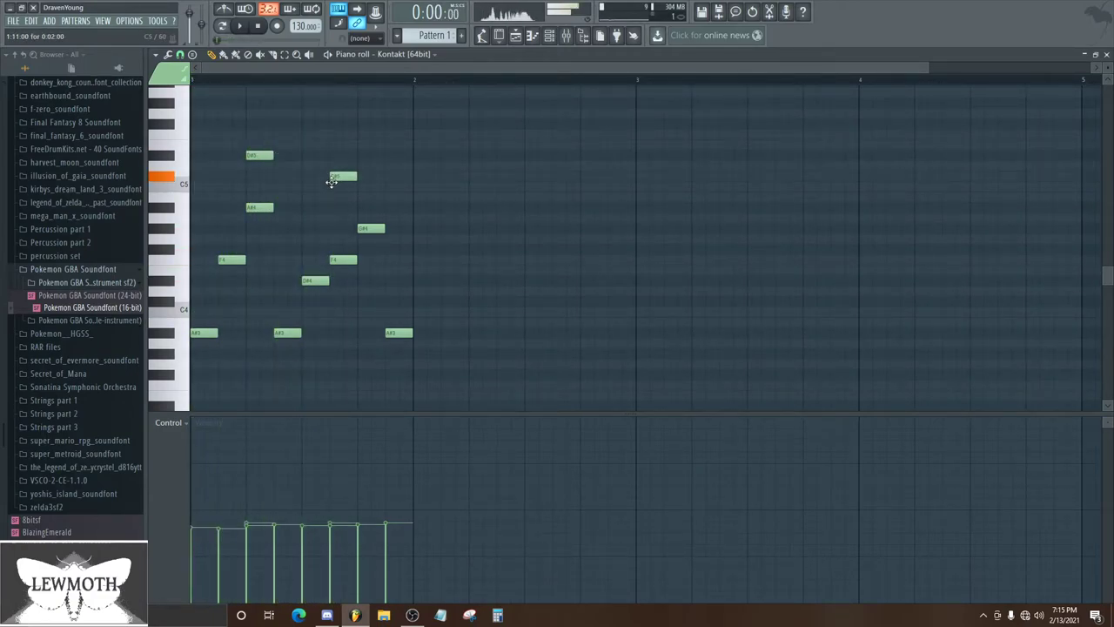
key(space)
drag(387, 180, 387, 191)
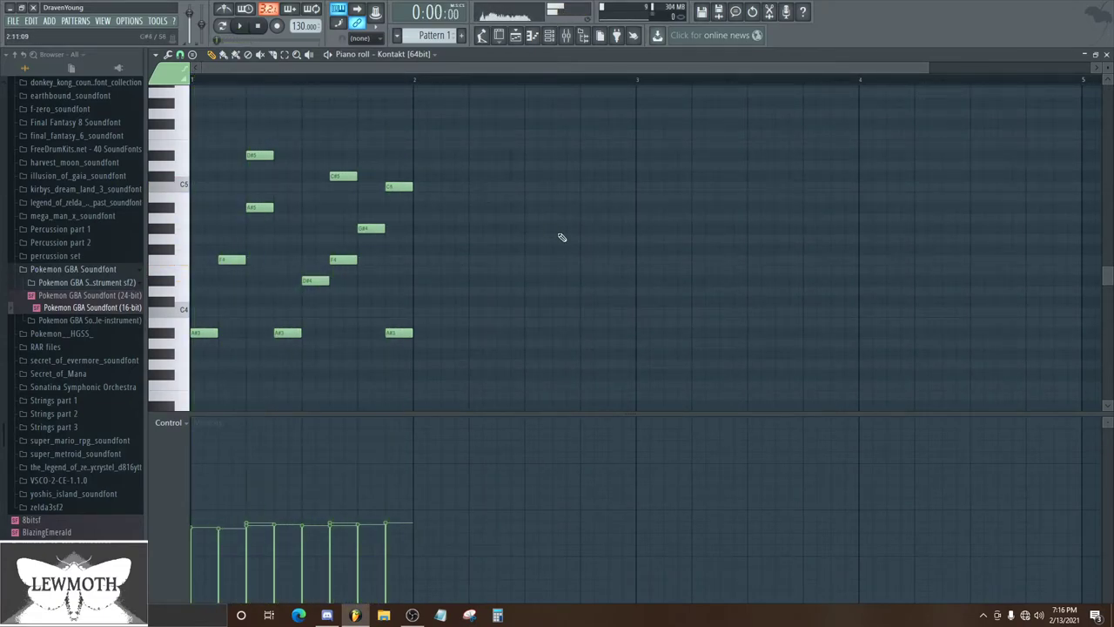
Play the pattern and shorten the G#4 before the last chord to one step, starting one step later
scroll(562, 237, up, 1)
scroll(412, 189, down, 1)
scroll(577, 254, up, 1)
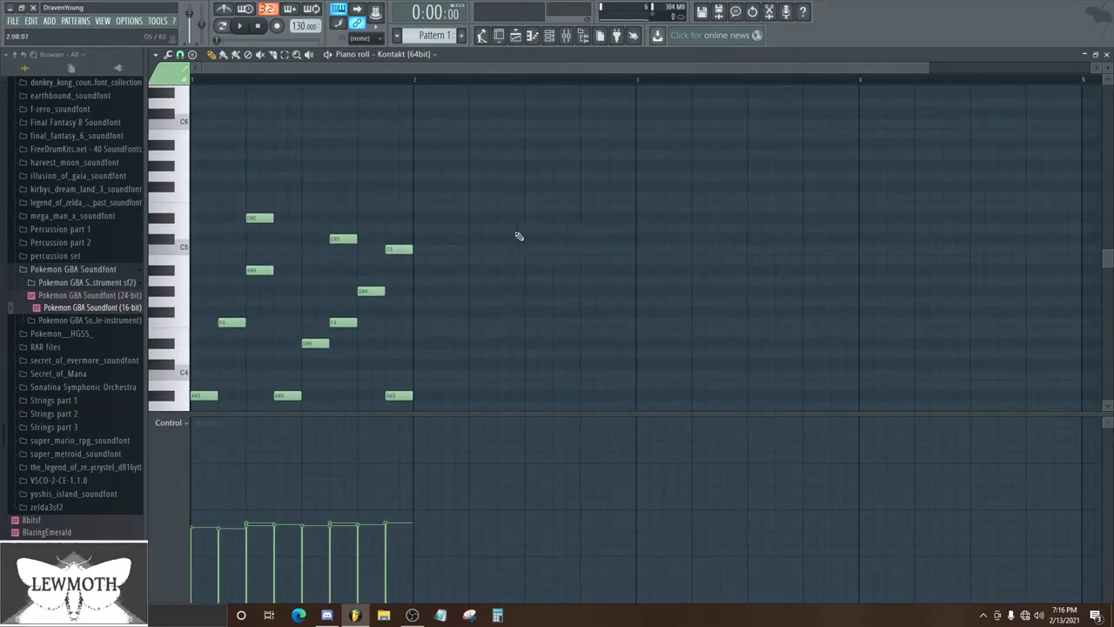
scroll(519, 236, down, 1)
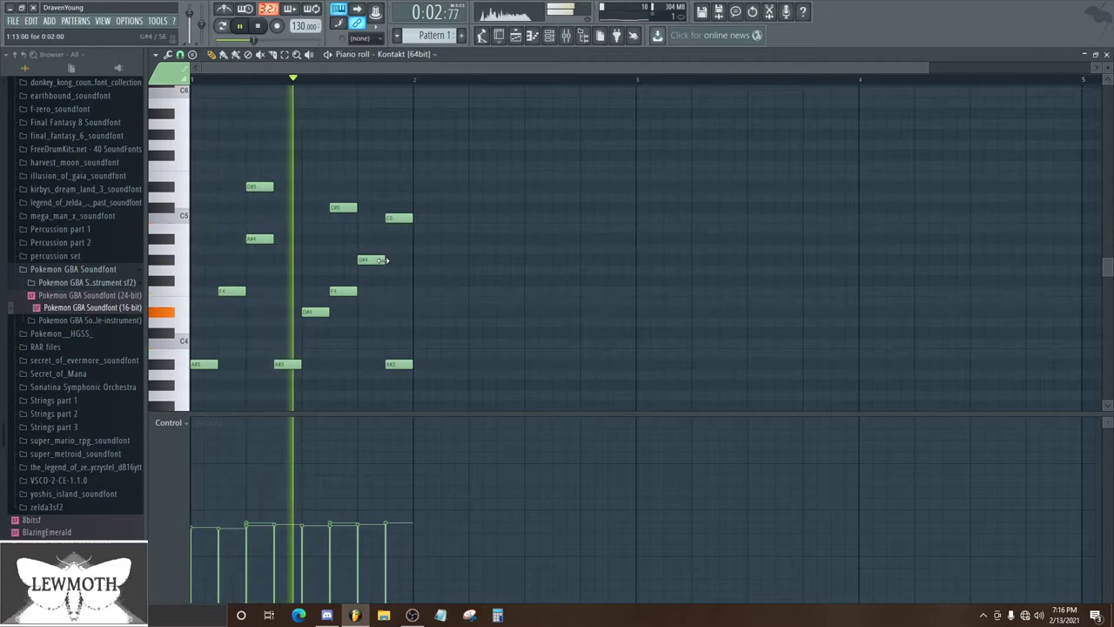
mouse_move(385, 258)
mouse_down()
mouse_move(366, 259)
mouse_move(377, 259)
mouse_up()
key(space)
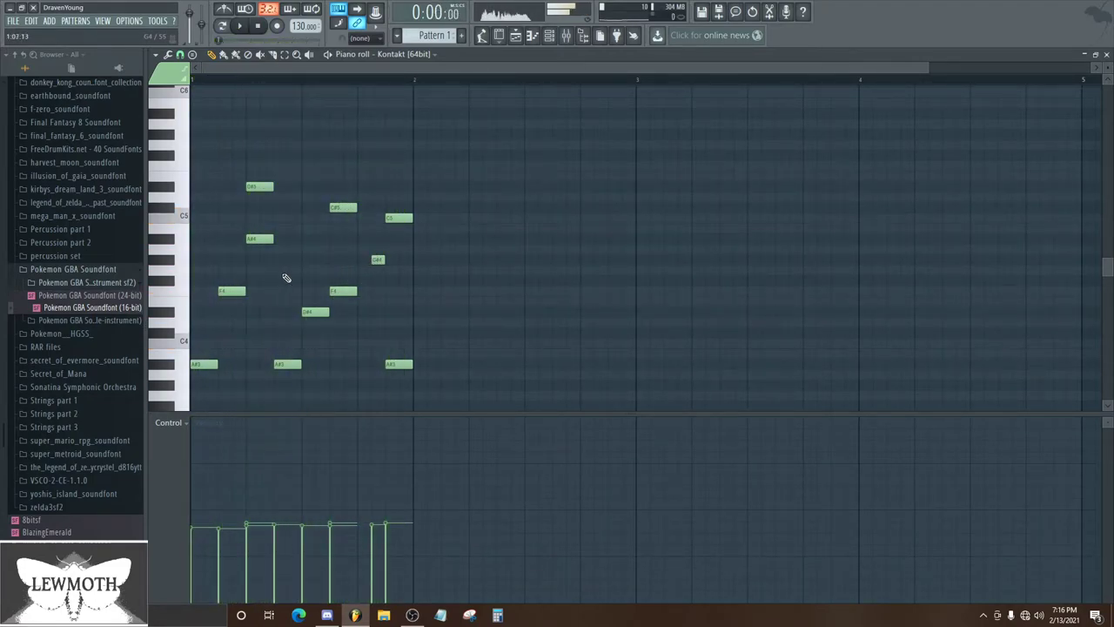
Set the piano roll snap to 1/6 beat and replace the D#4 note with a quick D#4, E4, F4 run
click(179, 55)
click(188, 187)
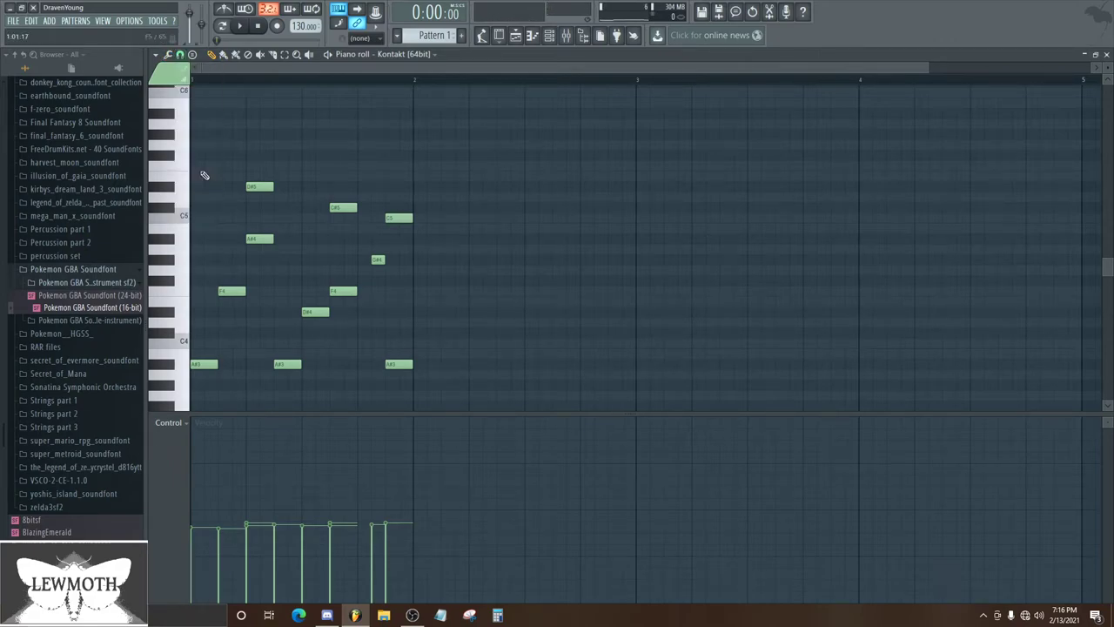
click(179, 55)
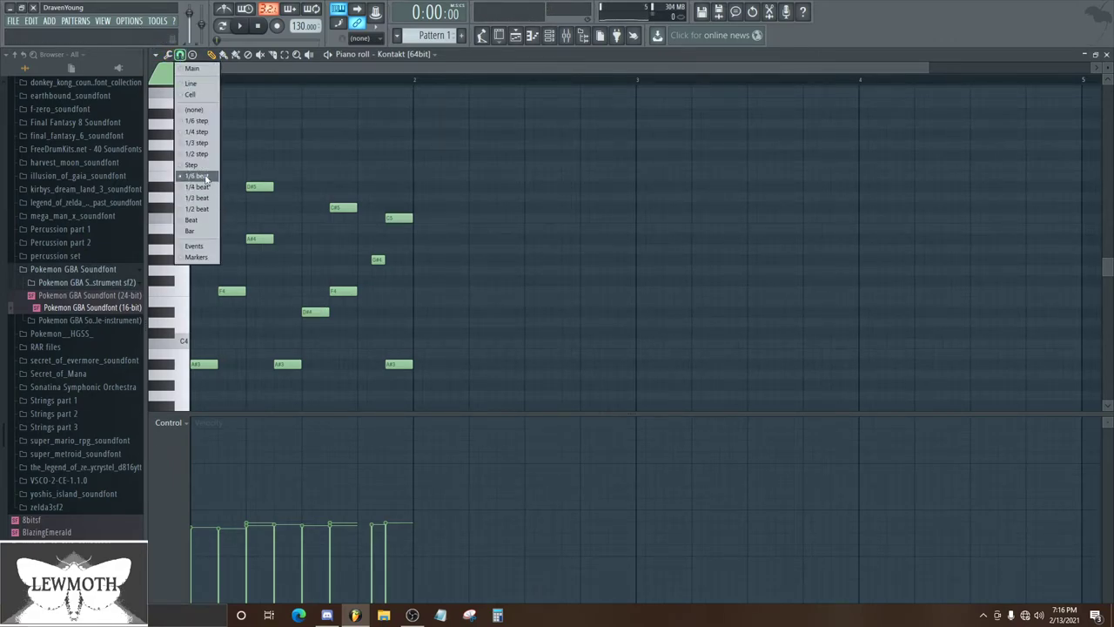
click(206, 177)
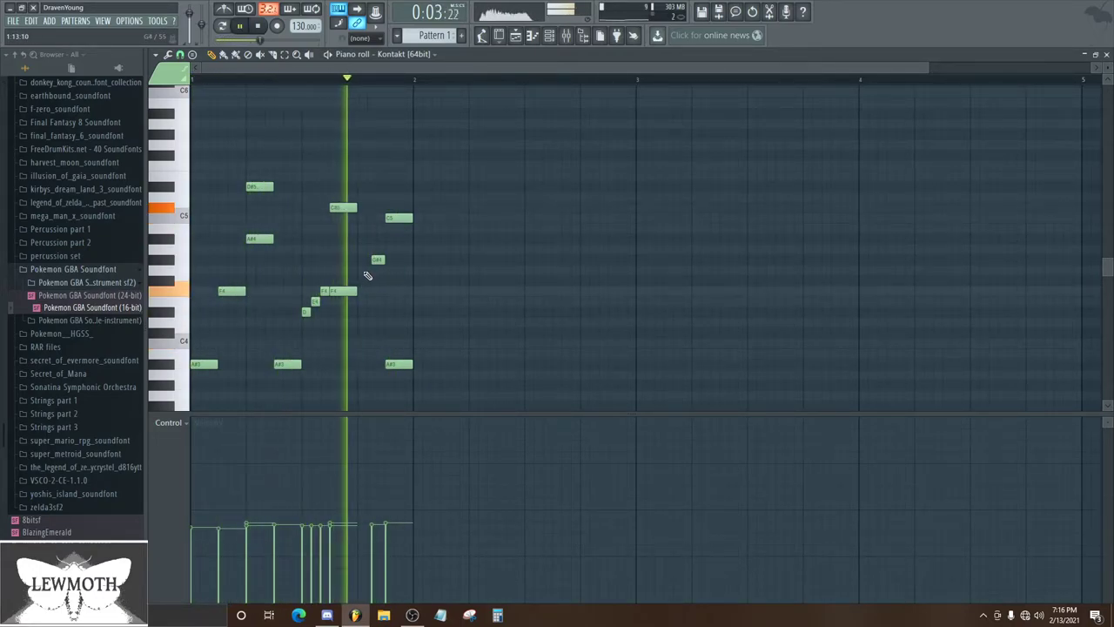
Change the snap, move the one-step G#4 one step earlier, add a one-step G#3 after it, and play the pattern
click(180, 56)
key(space)
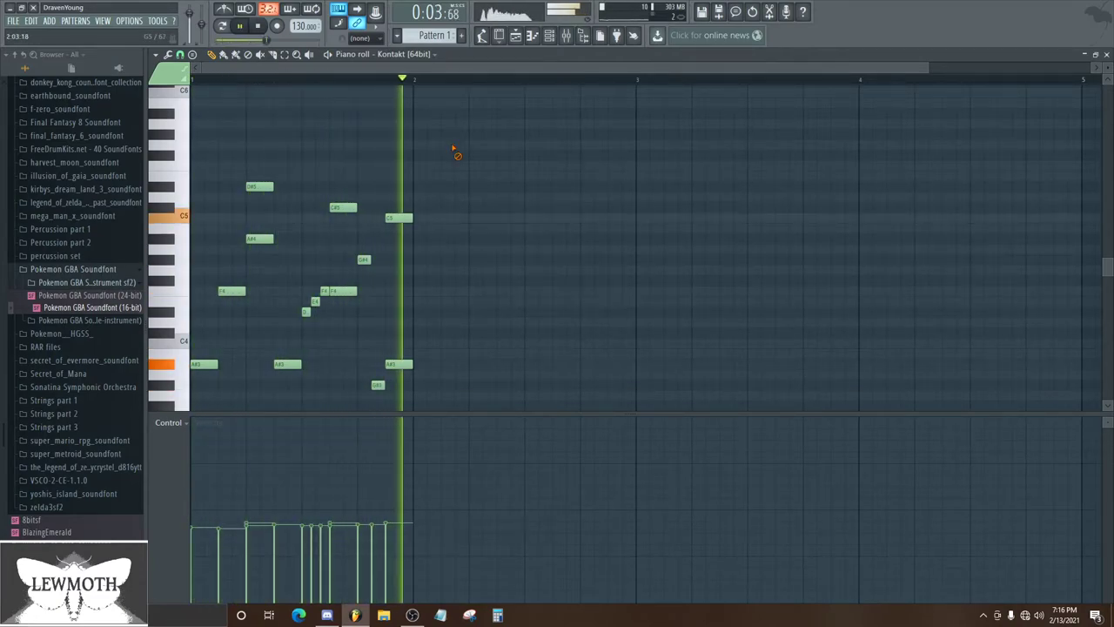
Try the whole melody one octave higher during playback, transpose it back down one octave, and stop playback
key(ctrl+Up)
scroll(459, 156, up, 3)
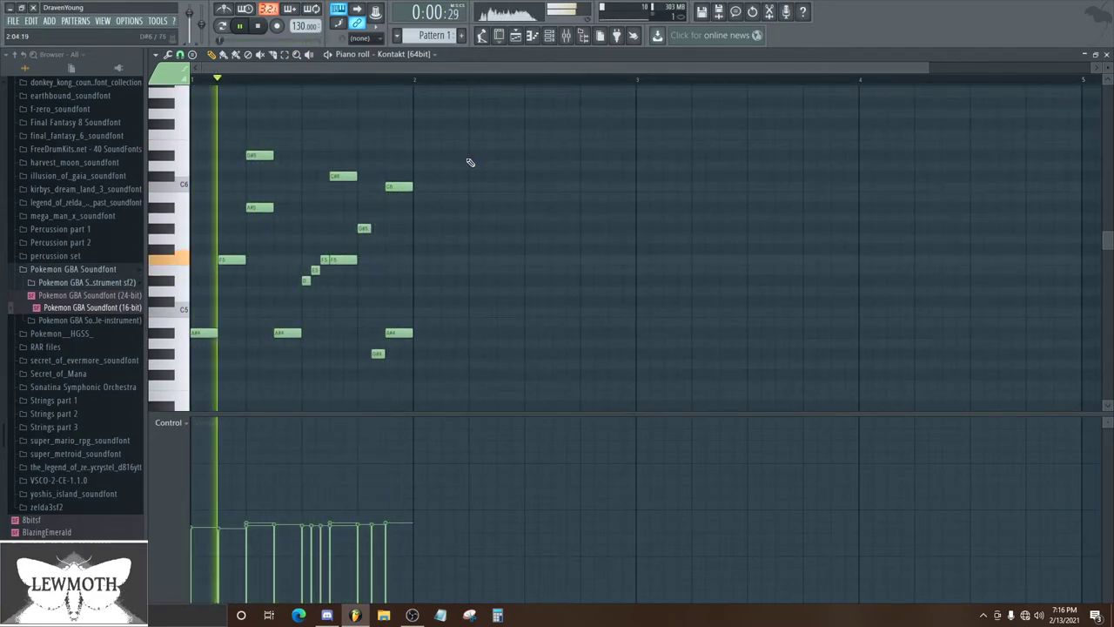
key(ctrl+Down)
scroll(470, 163, down, 5)
key(space)
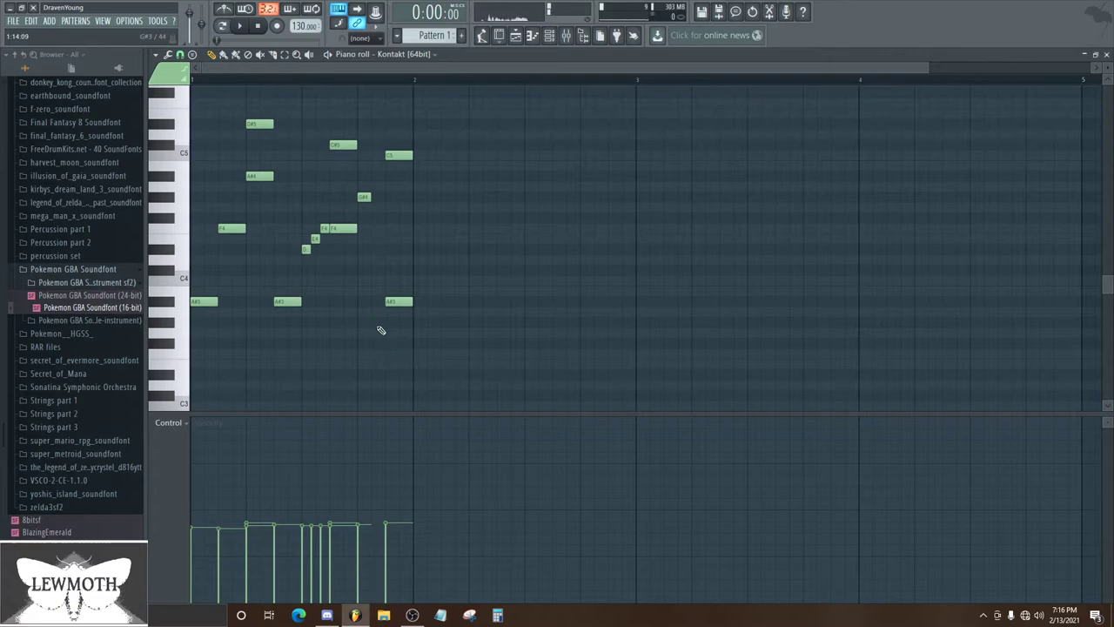
Delete the one-step G#3, lengthen the preceding G#4 to two steps, and play the melody
drag(370, 196, 379, 209)
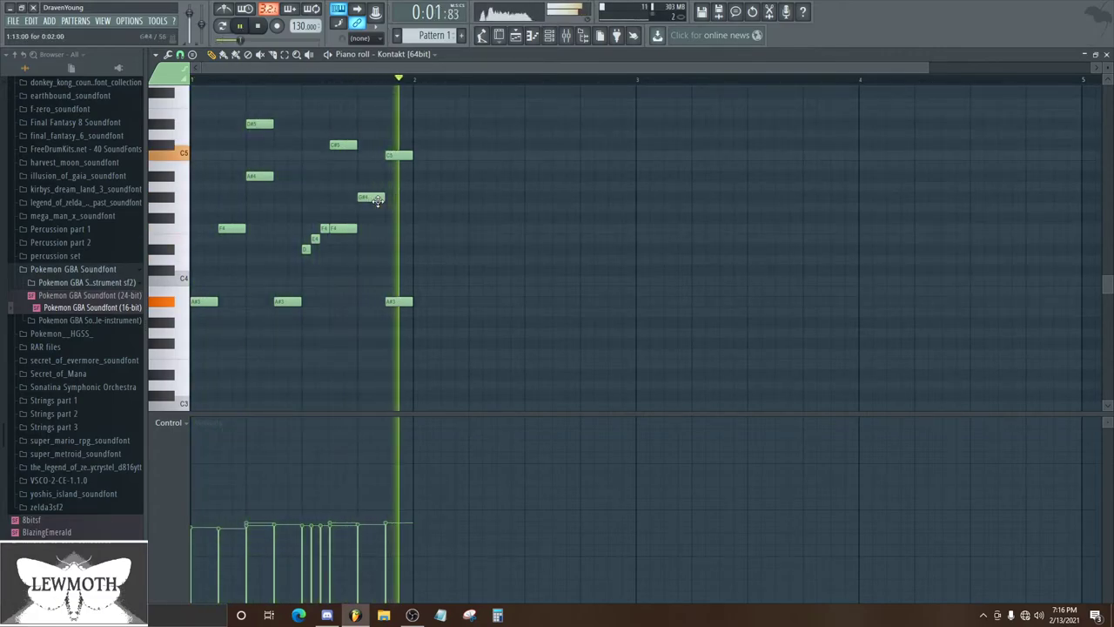
scroll(301, 291, up, 2)
scroll(313, 270, down, 1)
Shorten the first F4 to one step, replace the A#4 under D#5 with C#4, and play the melody
key(space)
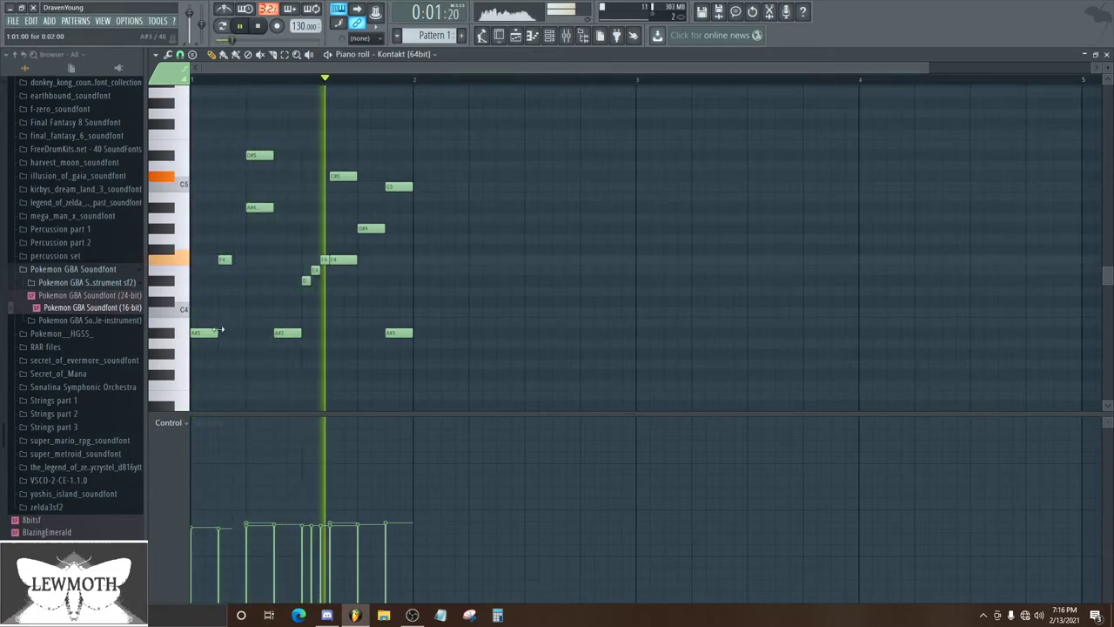
drag(203, 333, 218, 333)
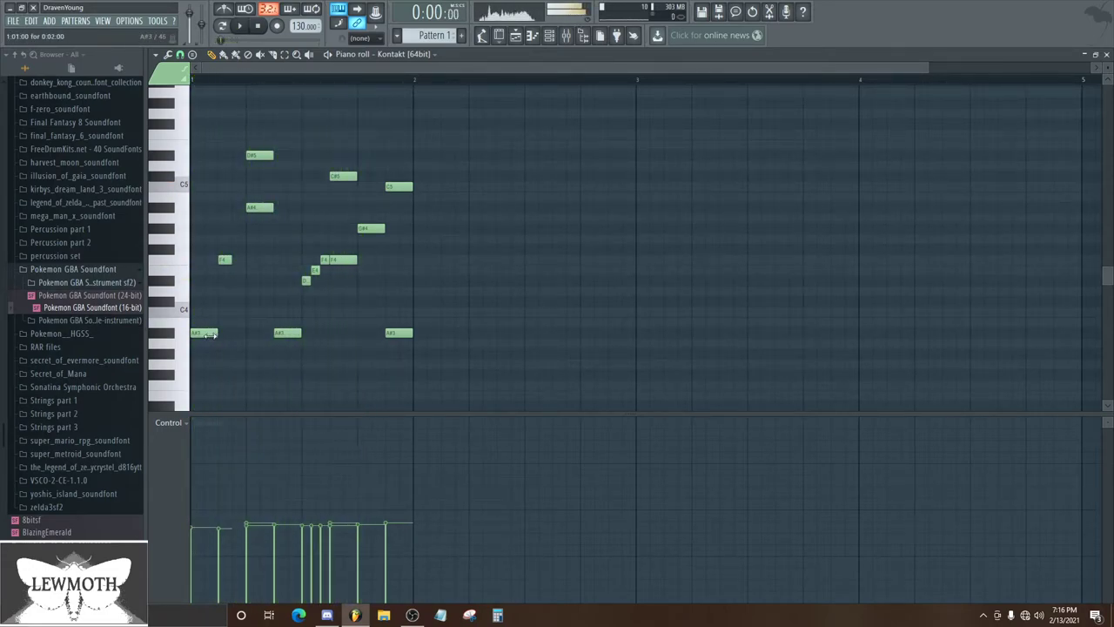
drag(248, 217, 264, 217)
key(space)
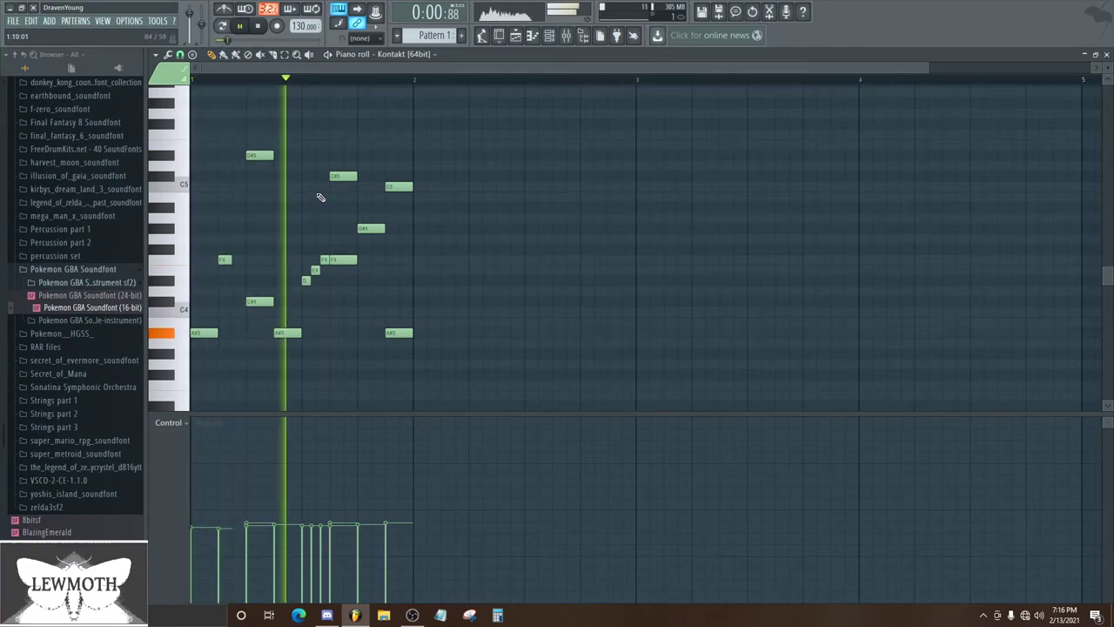
Remove the C#4 under D#5, layer a two-step G#5 above the D#5 instead, and play the melody
key(space)
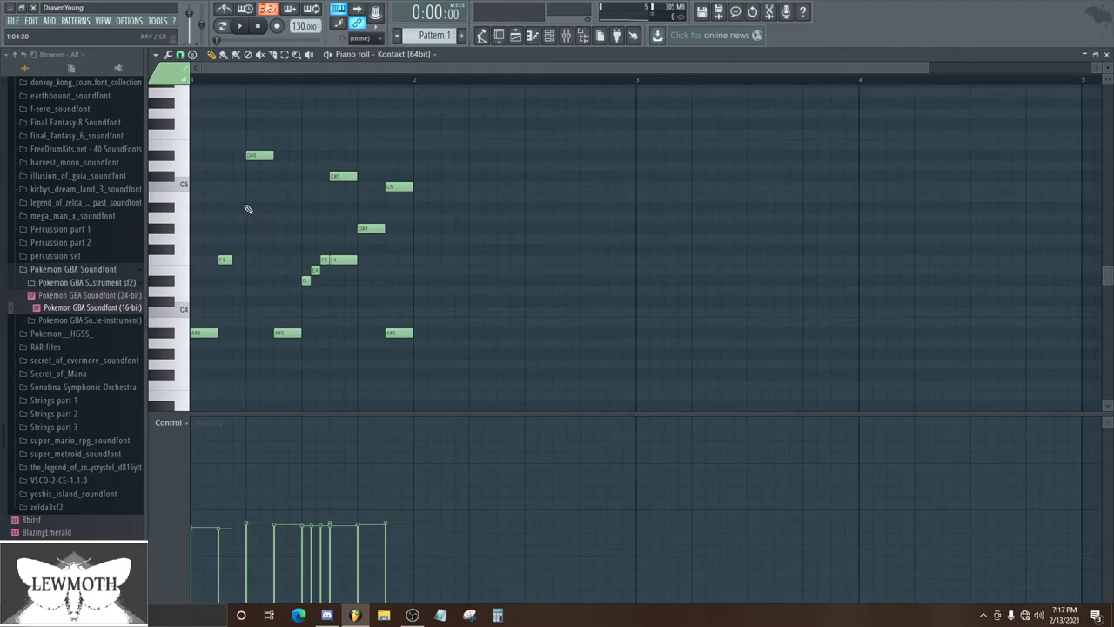
scroll(303, 215, up, 4)
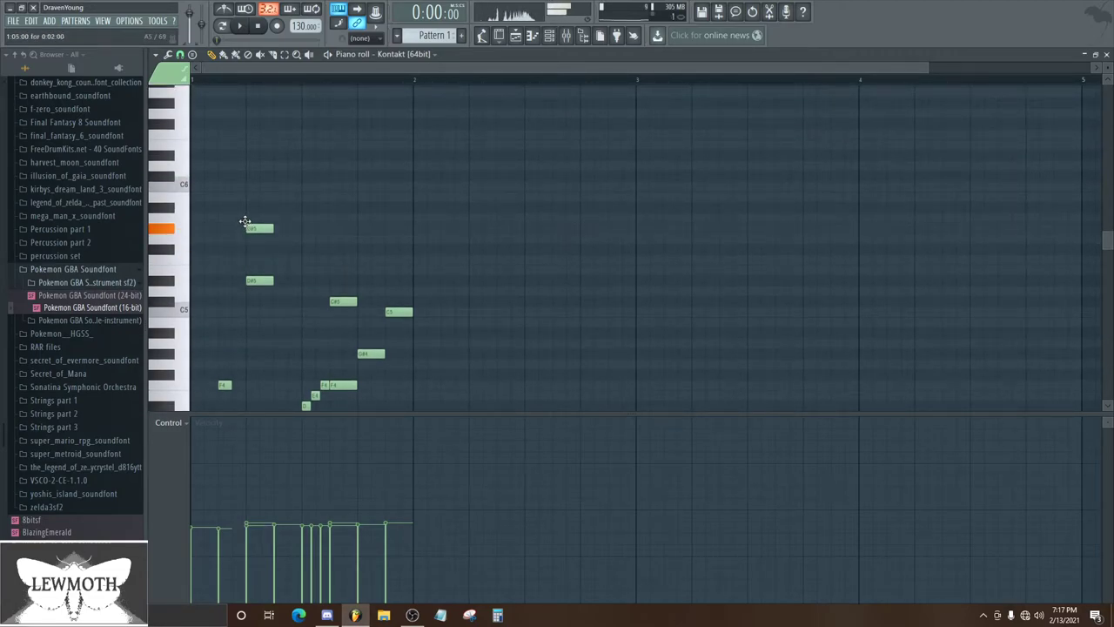
key(space)
scroll(296, 209, down, 2)
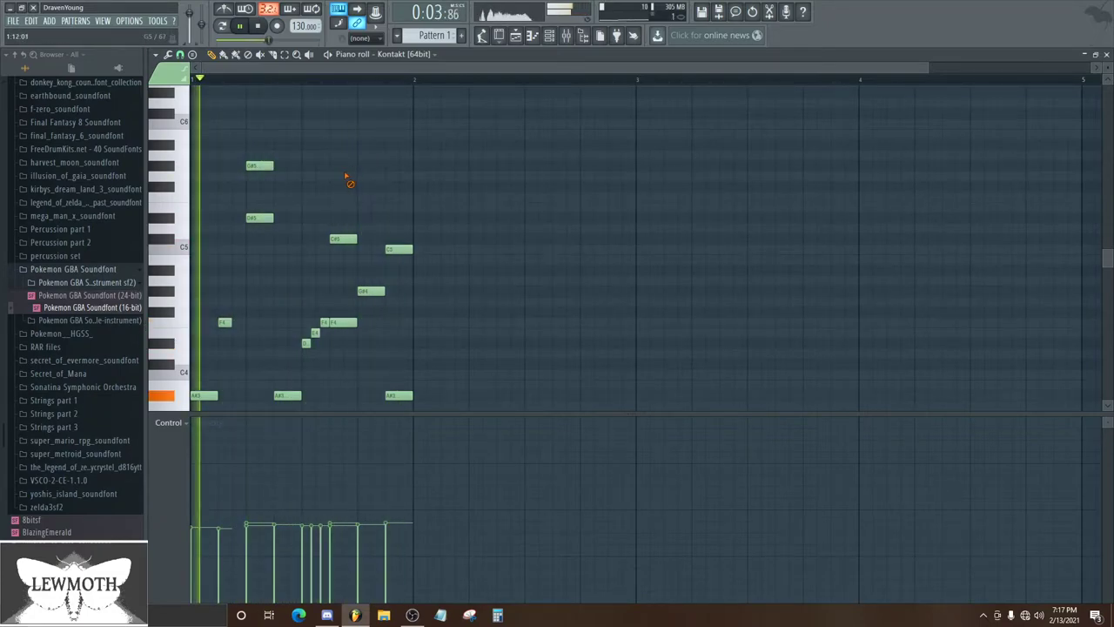
Layer a two-step G5 above the C#5 and an F5 above the final C5, and remove the F4 under the C#5
click(336, 177)
click(388, 197)
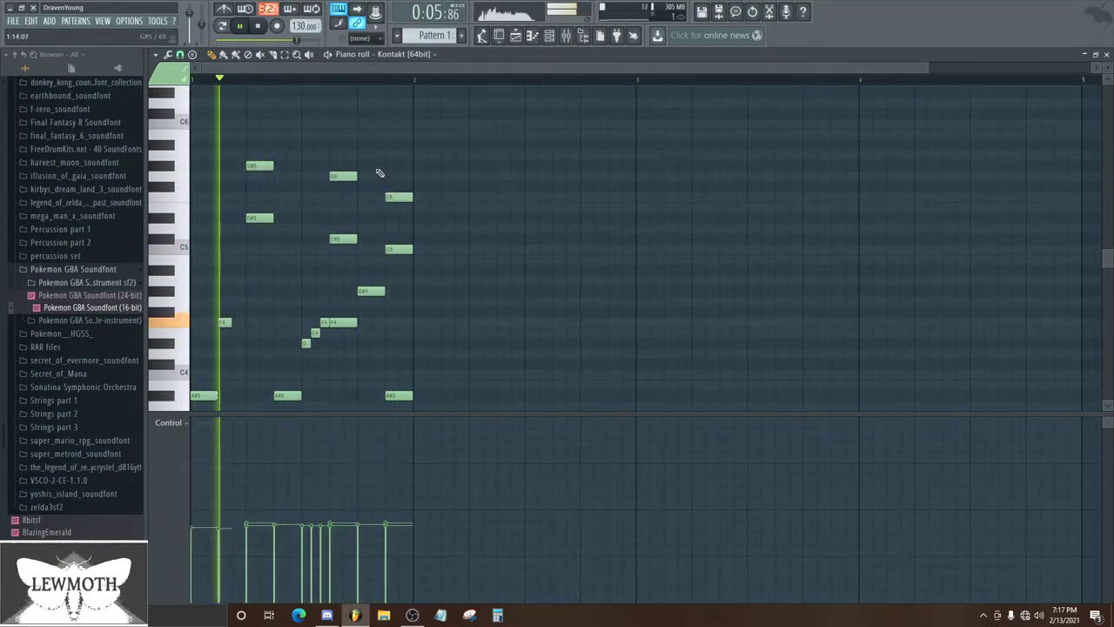
scroll(354, 229, down, 2)
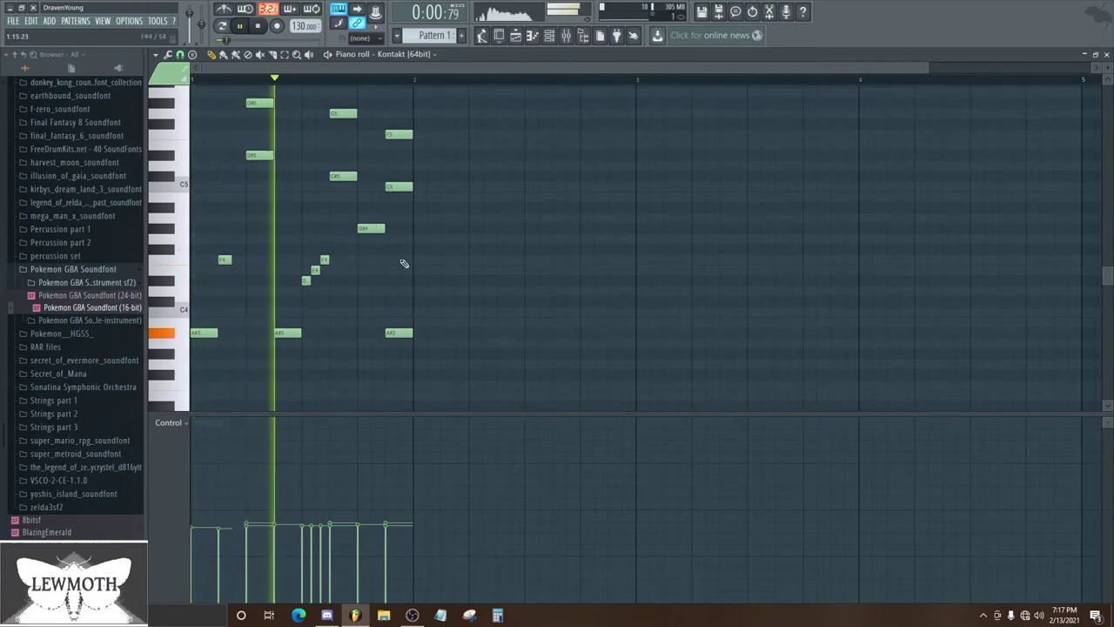
Lower the C#5 under the G5 to C5 and the final F5 to D#5, and remove the final A#3
scroll(393, 281, up, 3)
drag(339, 271, 337, 283)
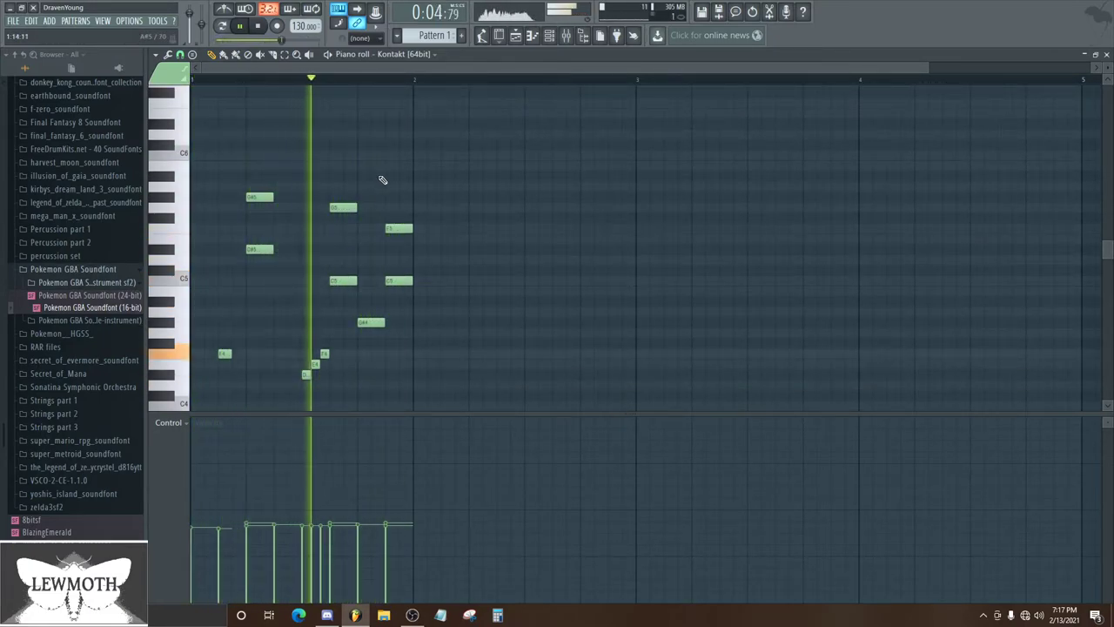
scroll(396, 165, down, 3)
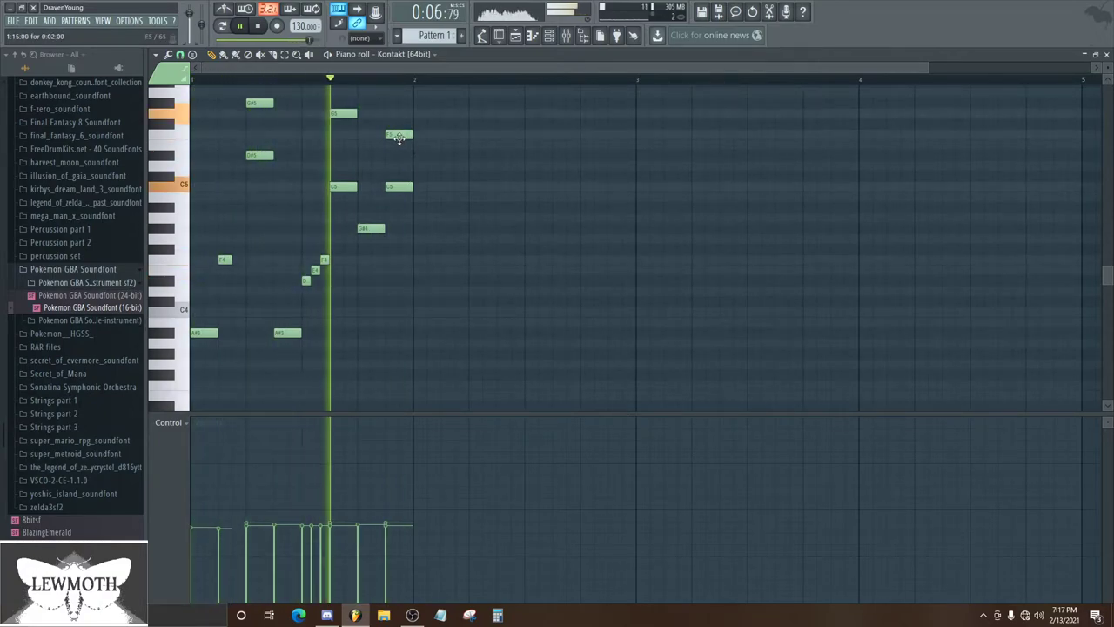
scroll(399, 178, up, 3)
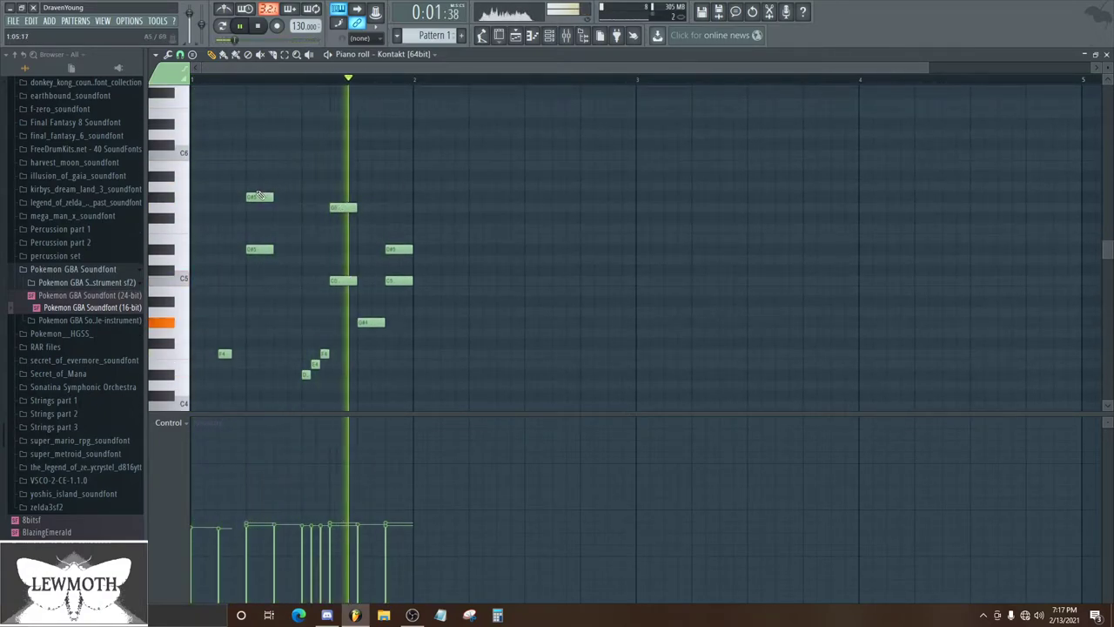
Lower the first chord to F5 and C#5 and the second chord to D5 and A#4, and play the melody
drag(261, 197, 261, 270)
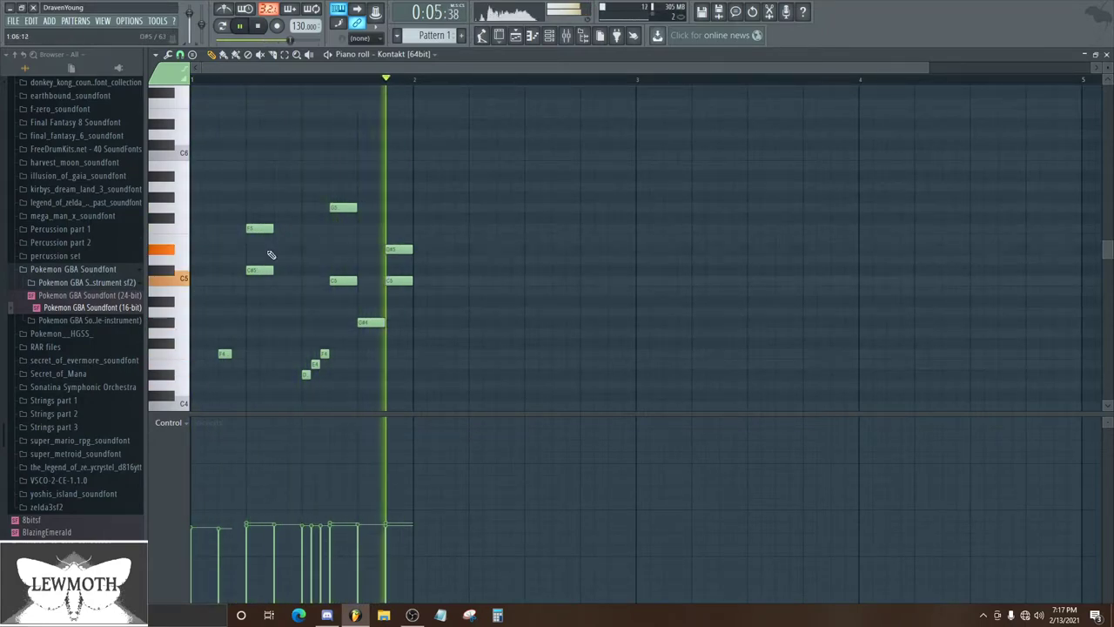
drag(336, 207, 343, 292)
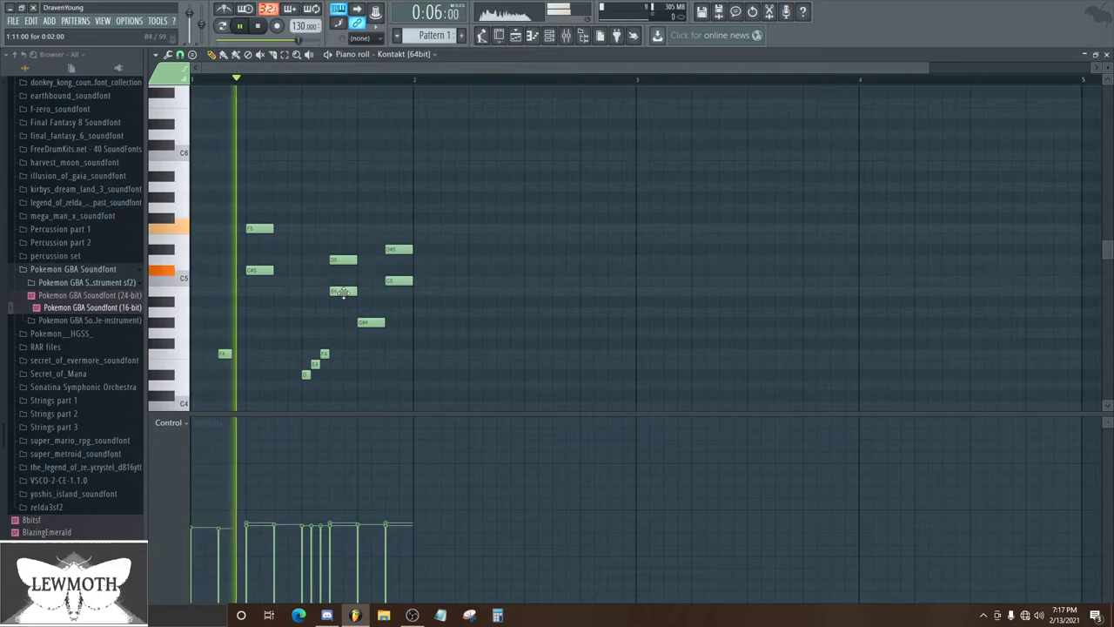
key(space)
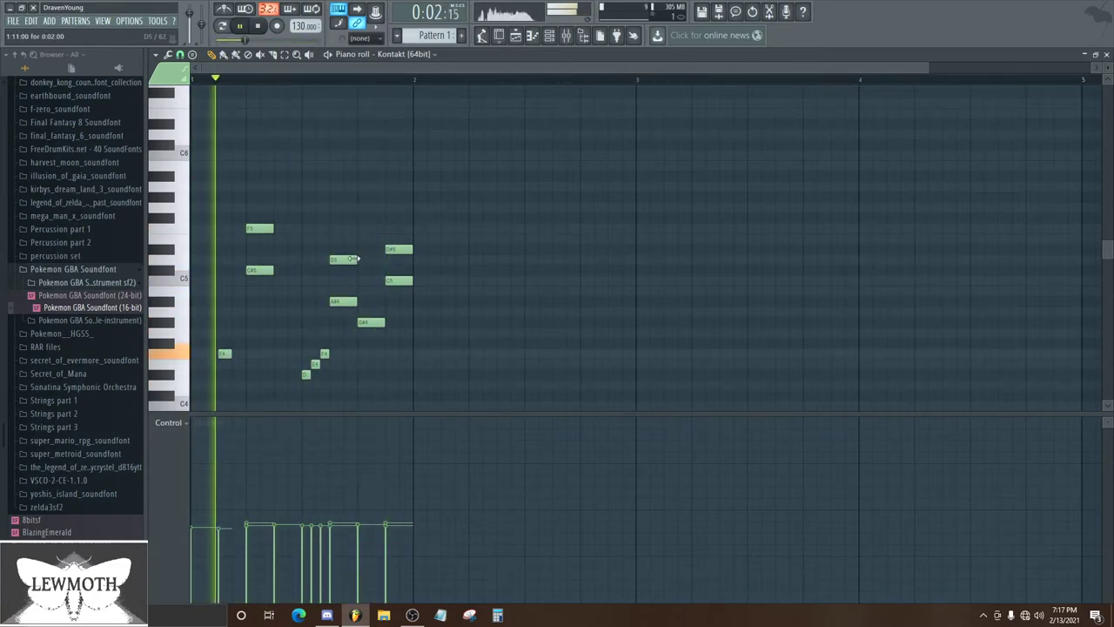
Lower the second chord to C5 over G4 during playback
scroll(365, 192, down, 3)
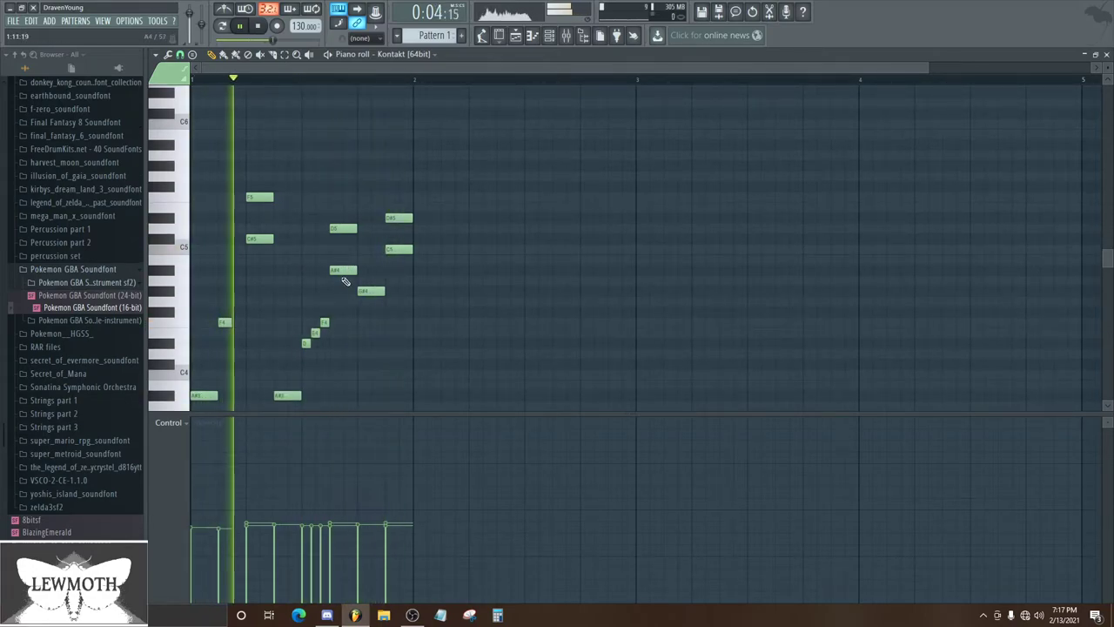
drag(345, 280, 346, 316)
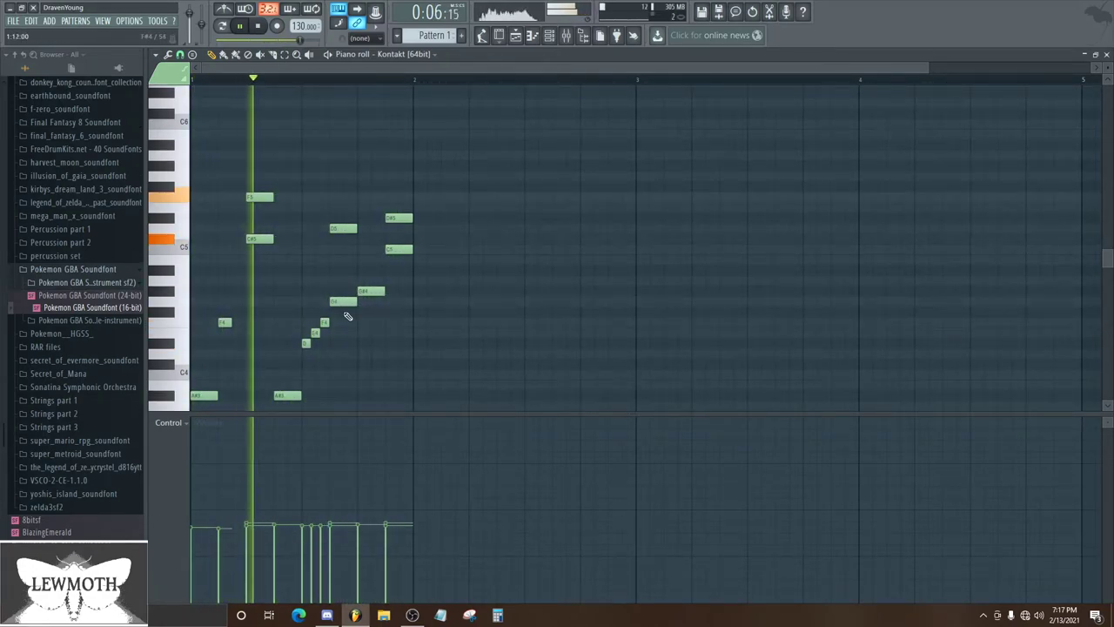
drag(340, 229, 344, 252)
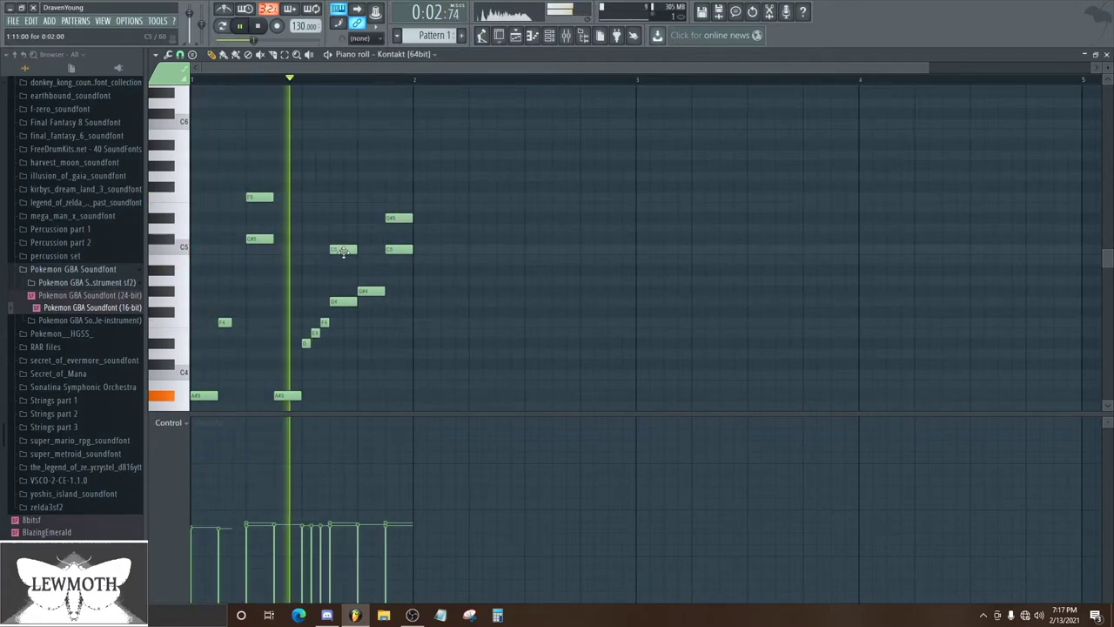
Examine the Maestro preset's velocity ranges for sustain and full palm mute in Kontakt, and return to the piano roll
click(1107, 54)
drag(619, 100, 650, 94)
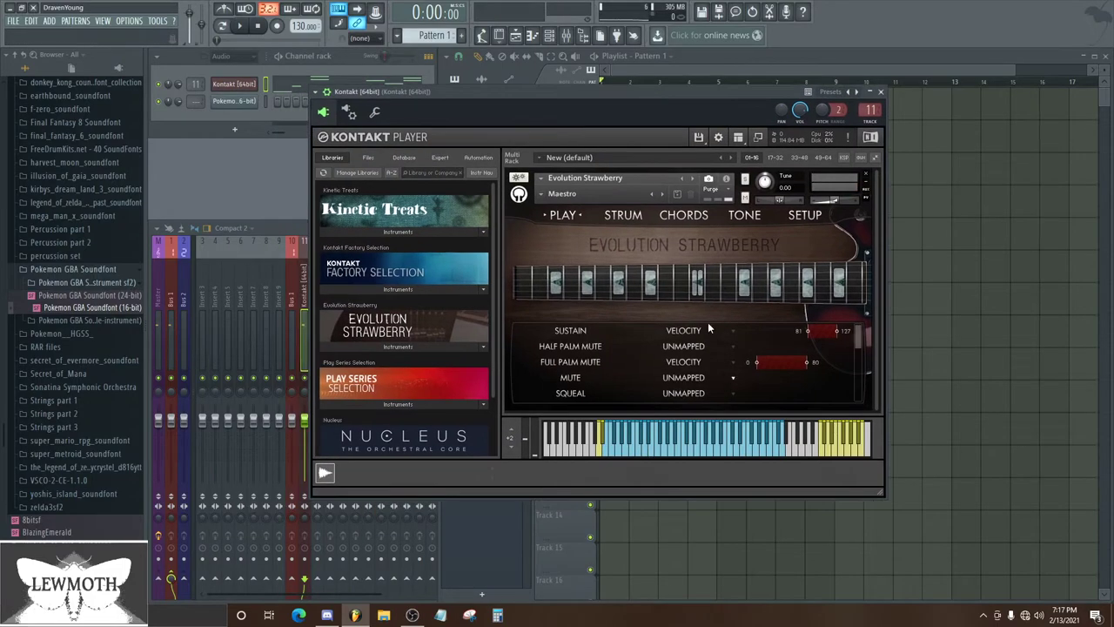
click(532, 36)
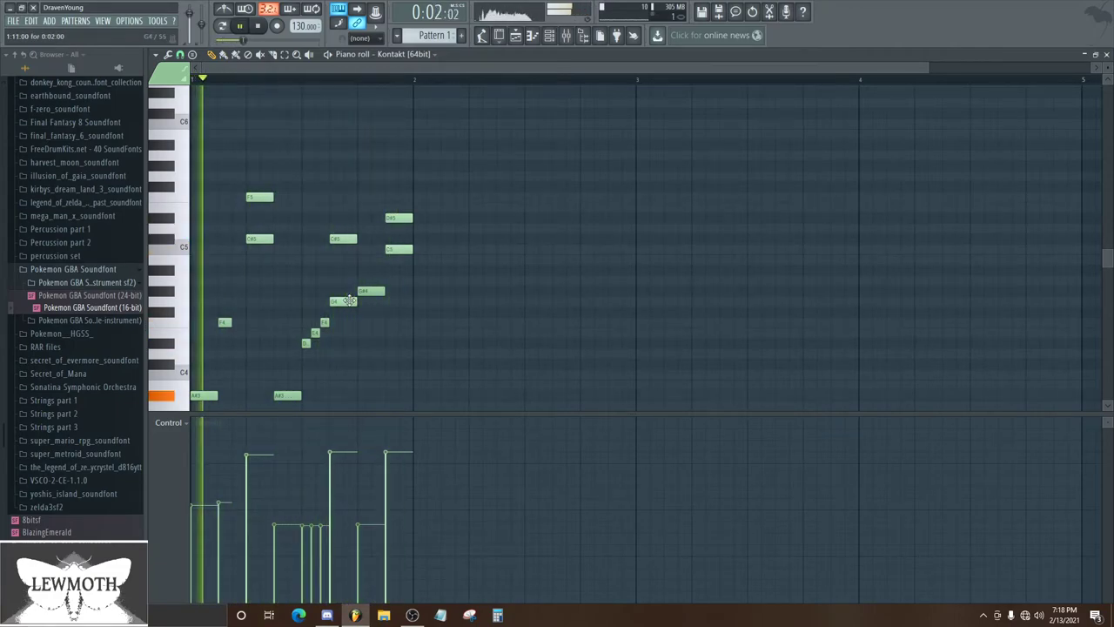
Raise the second chord's lower note to A#4 during playback, and stop the melody
drag(349, 301, 348, 277)
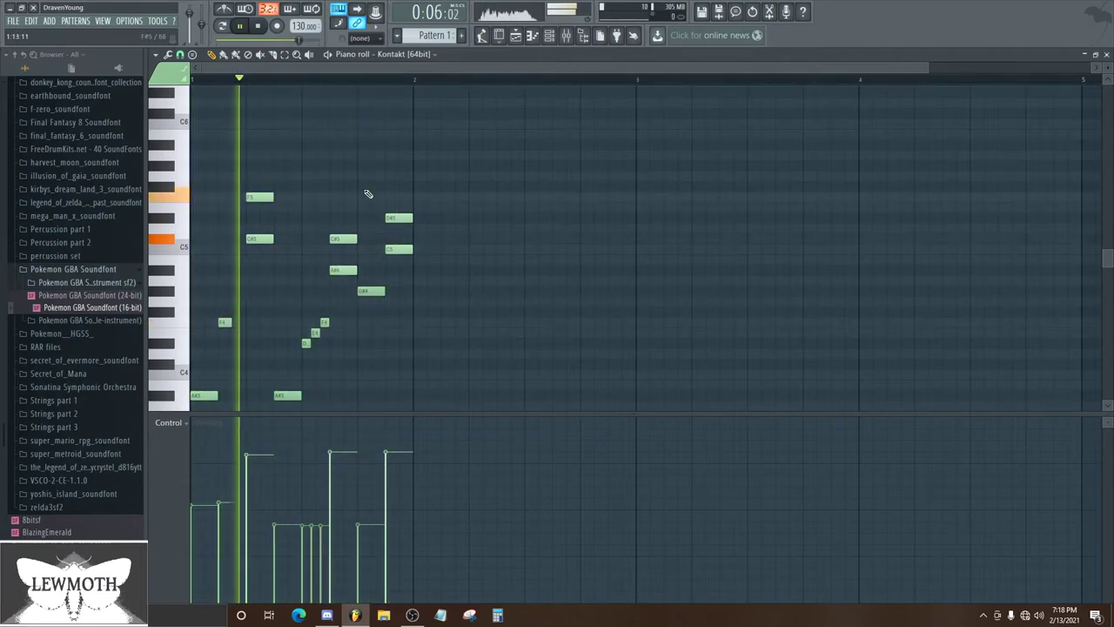
key(space)
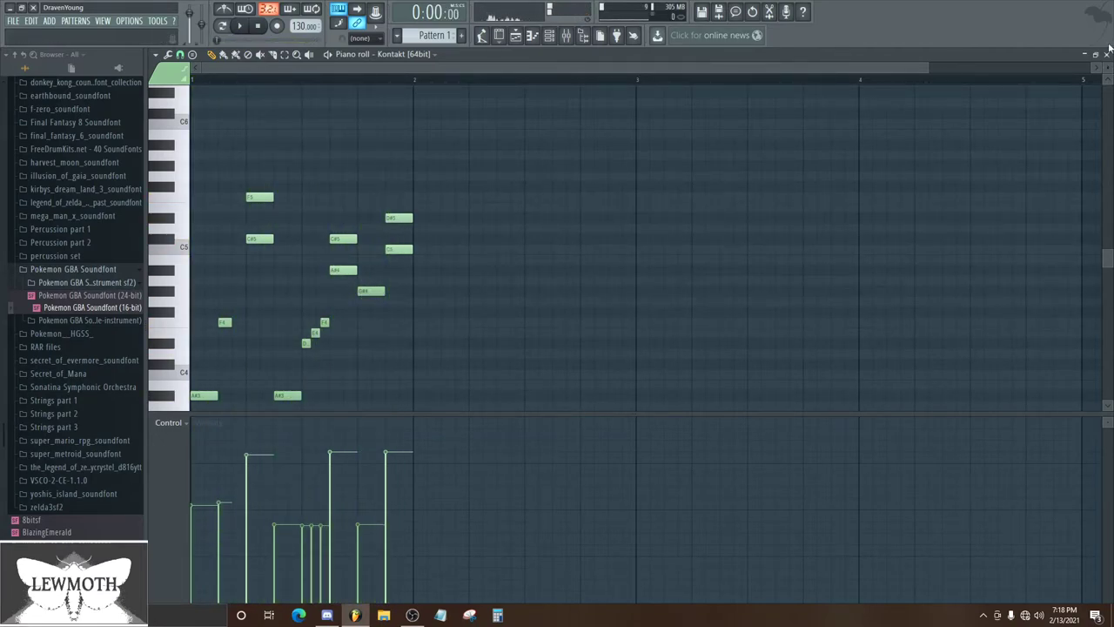
Try the opening A#3 at A3, G#3, B3 and C4 against the melody, and return it to A#3
scroll(251, 322, down, 3)
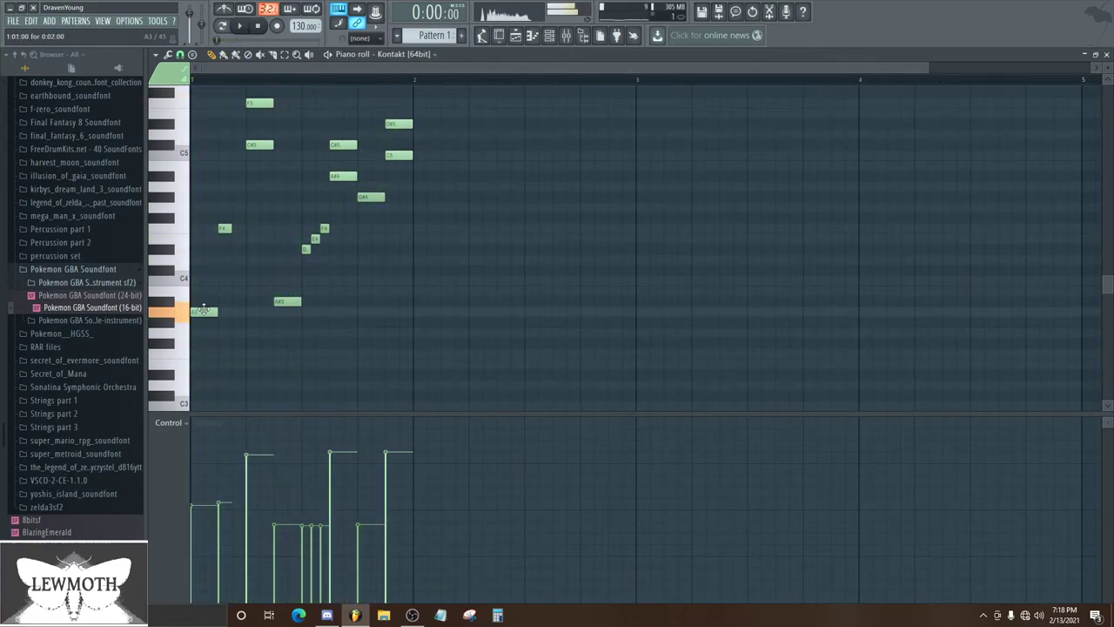
key(space)
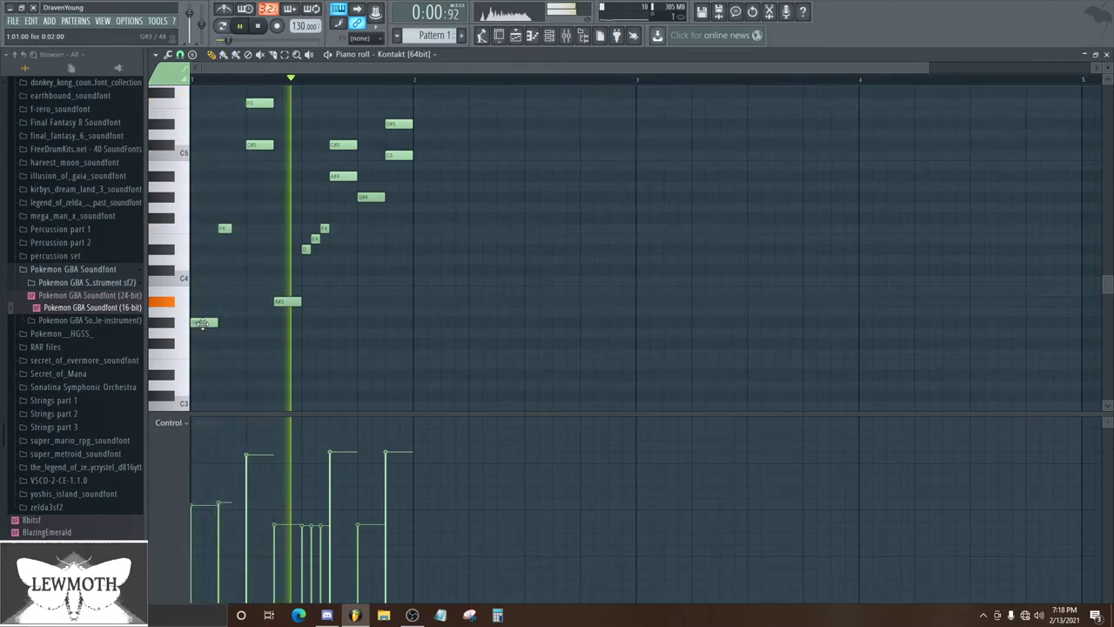
drag(201, 324, 201, 291)
key(space)
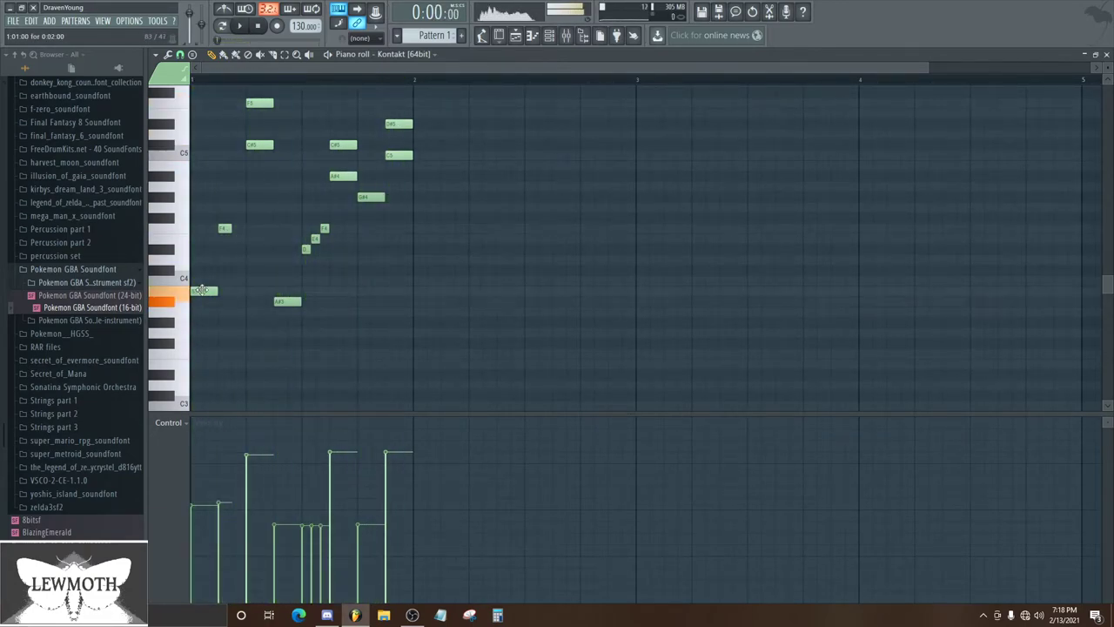
key(space)
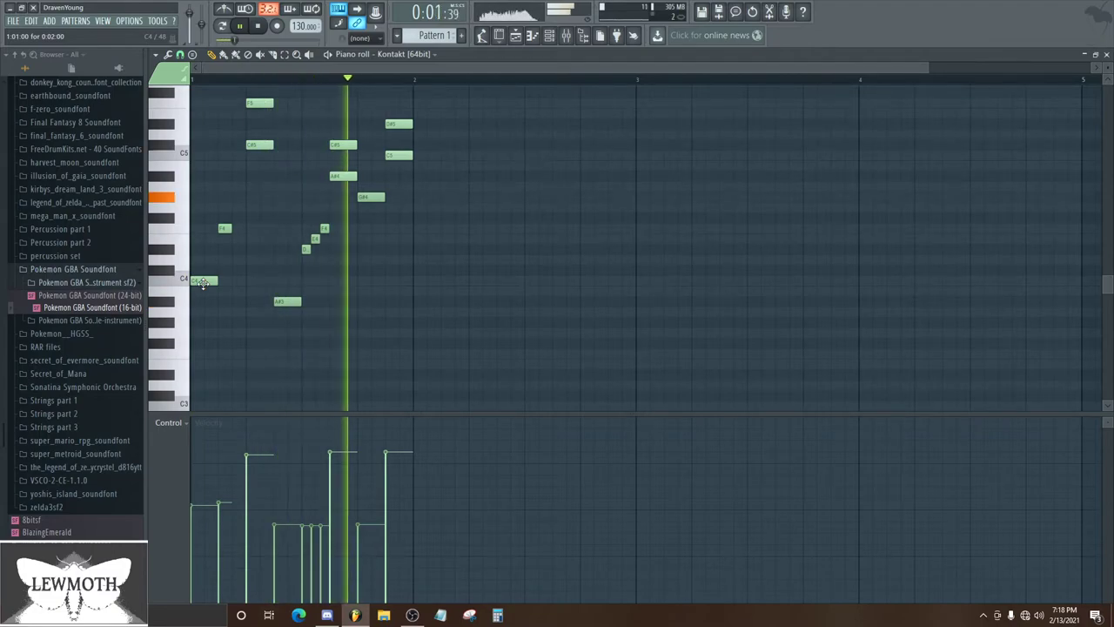
drag(201, 281, 201, 302)
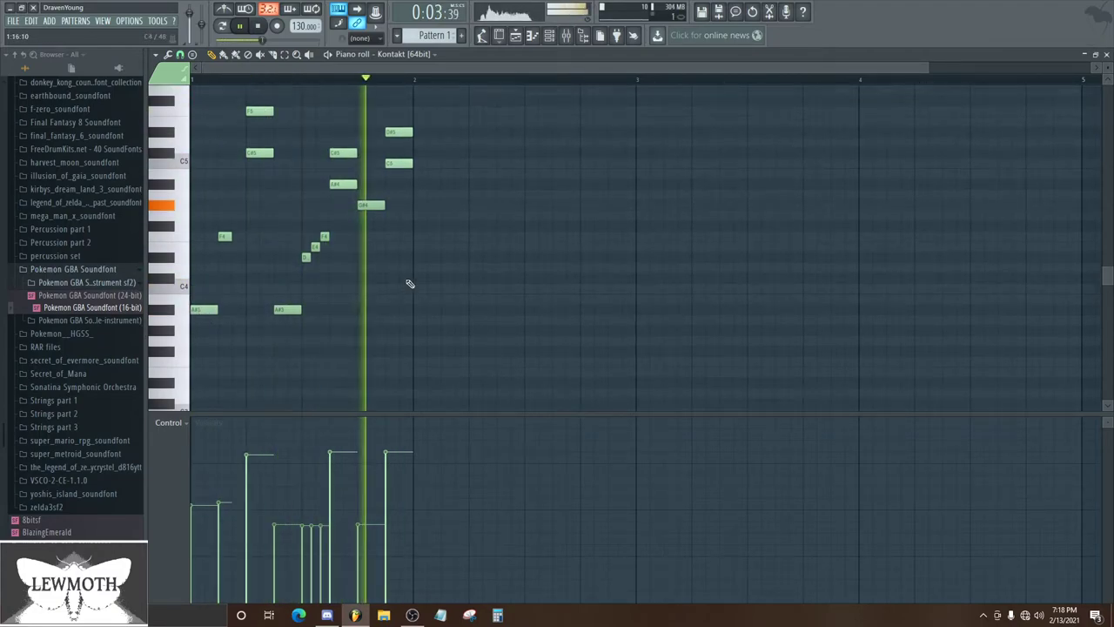
Load the distorted preset Lost Void in Kontakt, play the melody with it, and stop playback
scroll(408, 286, up, 3)
click(1106, 54)
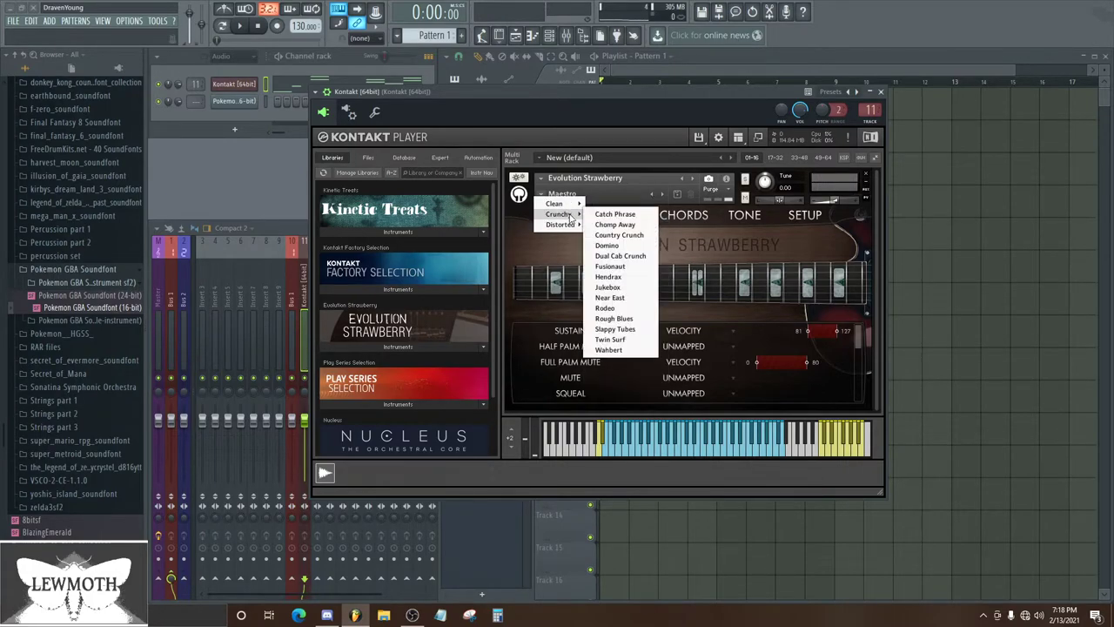
mouse_move(577, 224)
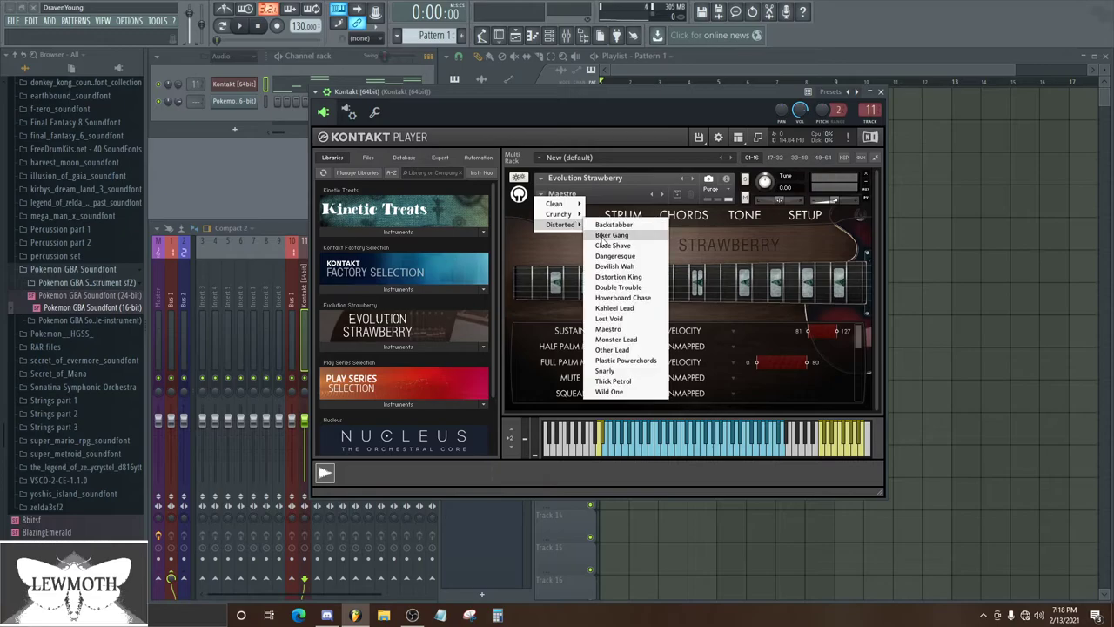
click(622, 324)
drag(653, 96, 653, 136)
key(space)
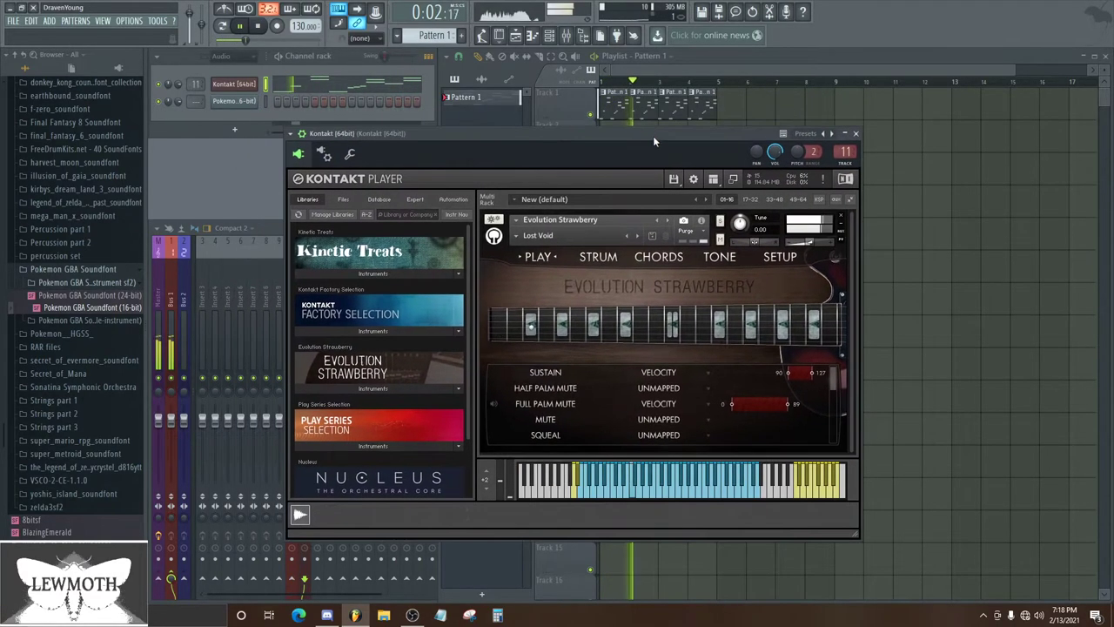
click(532, 35)
scroll(450, 264, down, 3)
scroll(450, 263, up, 4)
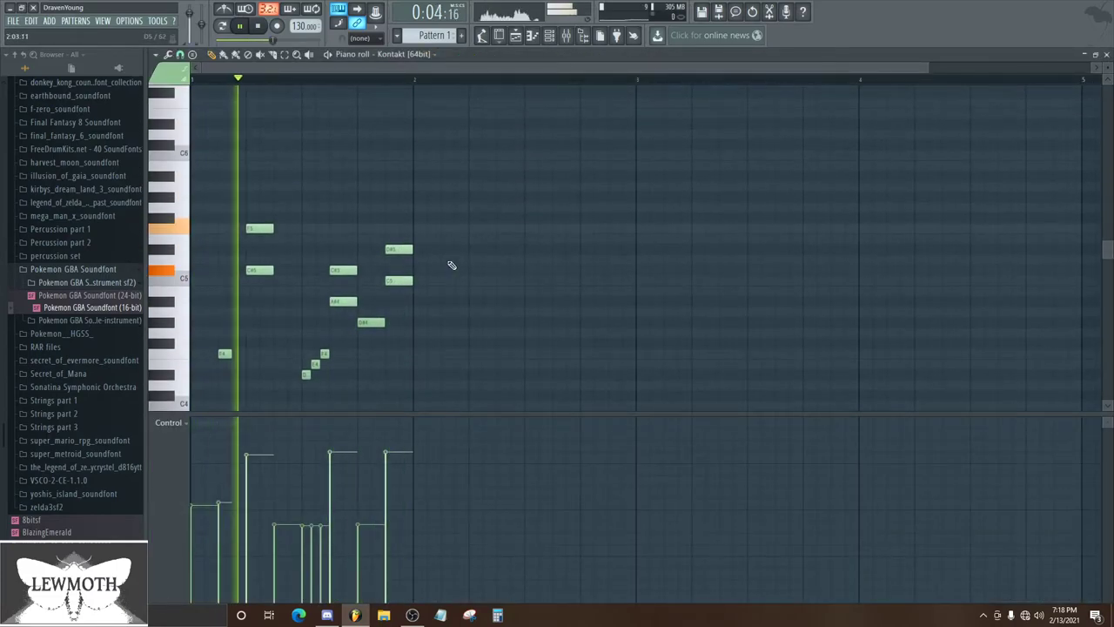
scroll(450, 263, down, 3)
key(space)
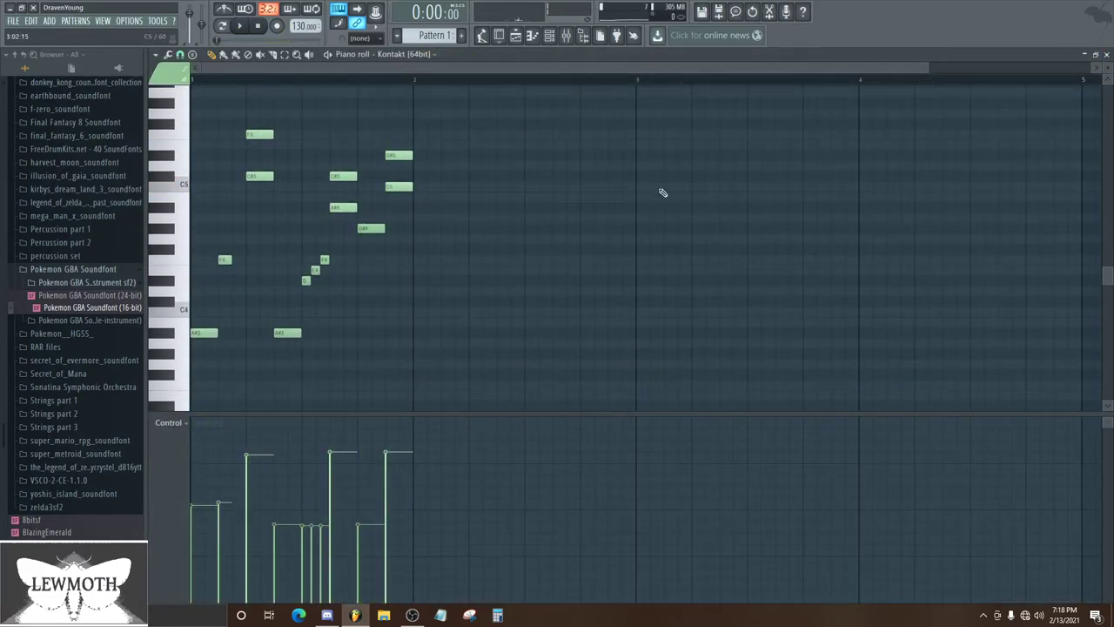
Clear the melody, change the piano roll's snap setting, and place four consecutive one-step C5 notes from the start of bar 1
click(180, 54)
click(195, 186)
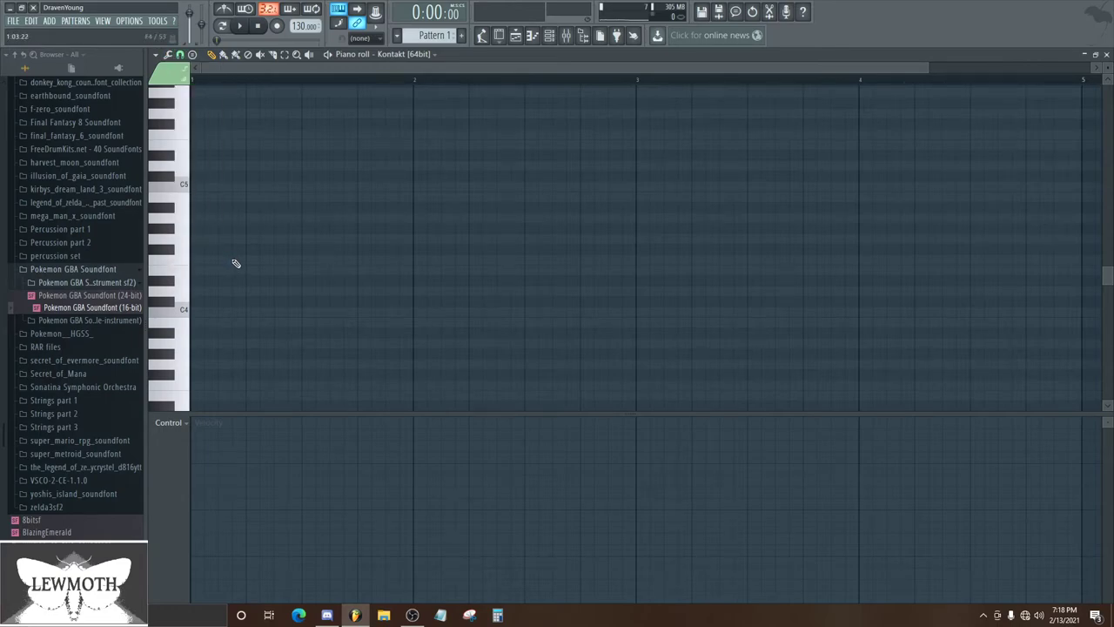
scroll(215, 255, up, 3)
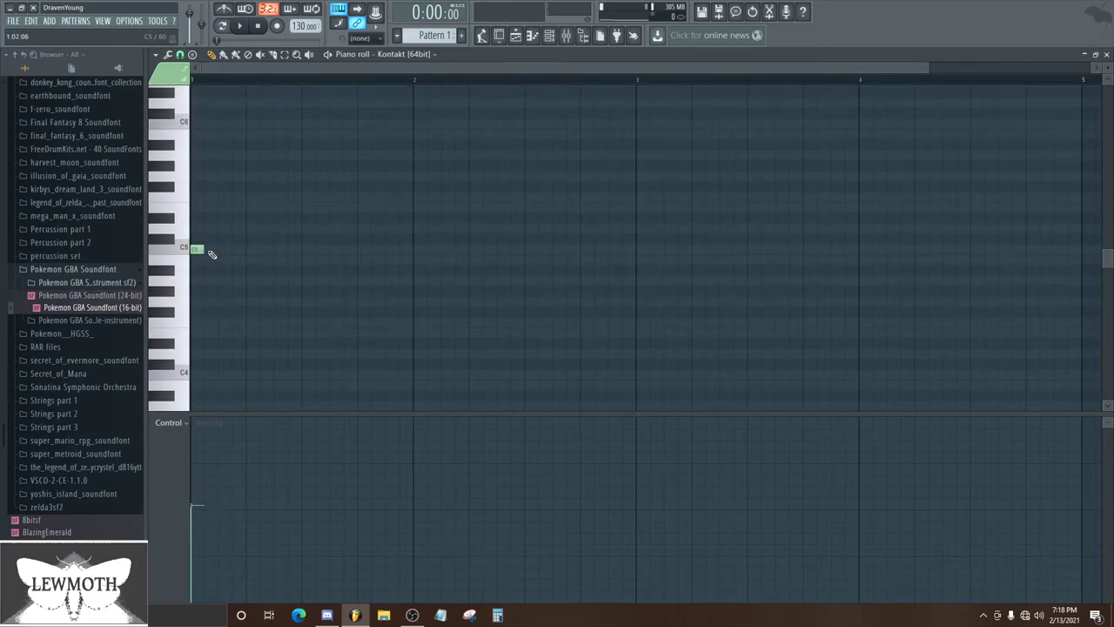
click(213, 251)
click(228, 252)
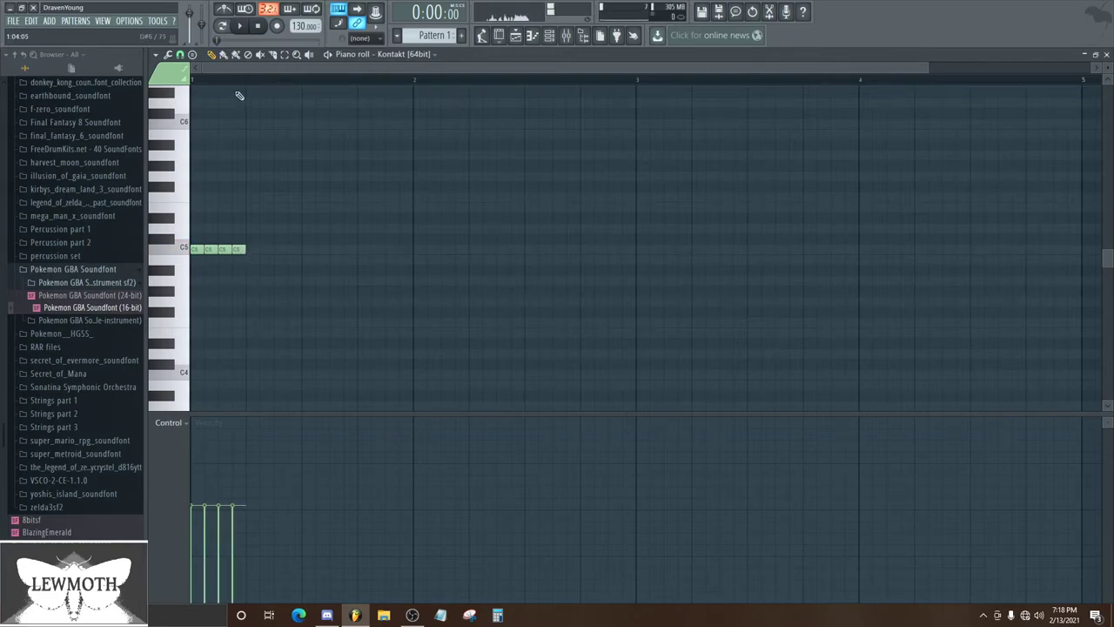
Duplicate the four C5 notes twice to make twelve, and set a two-beat time selection from the start of bar 1
drag(247, 80, 66, 105)
key(ctrl+b)
key(ctrl+b)
drag(357, 81, 192, 91)
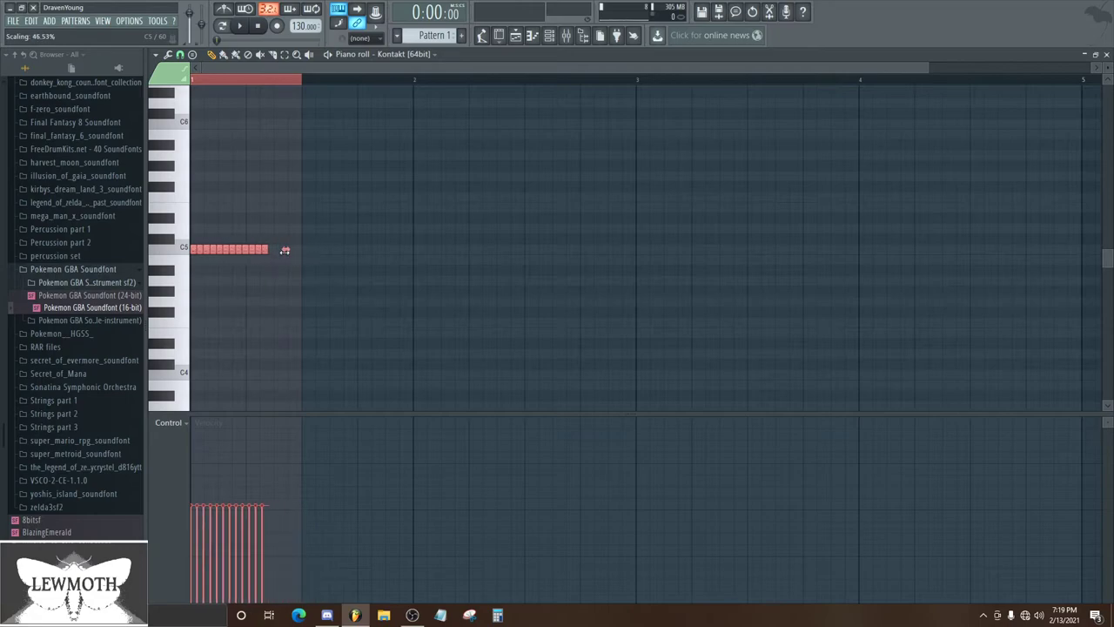
Play the loop while compressing the twelve-note run, move the notes down to D4, and scale them to fill two beats
key(space)
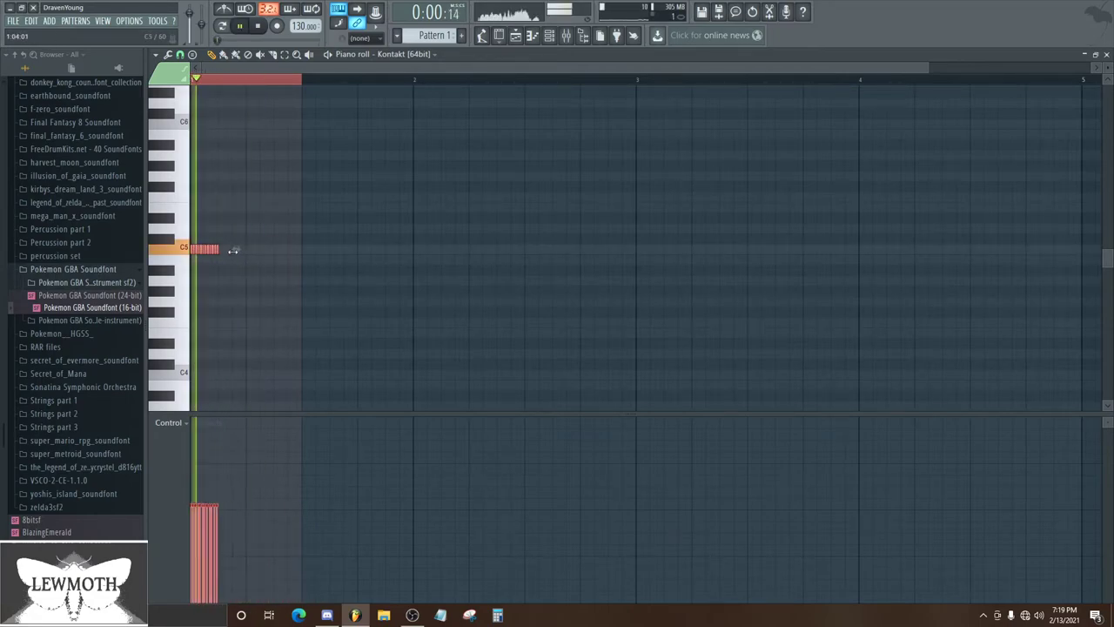
drag(241, 249, 308, 250)
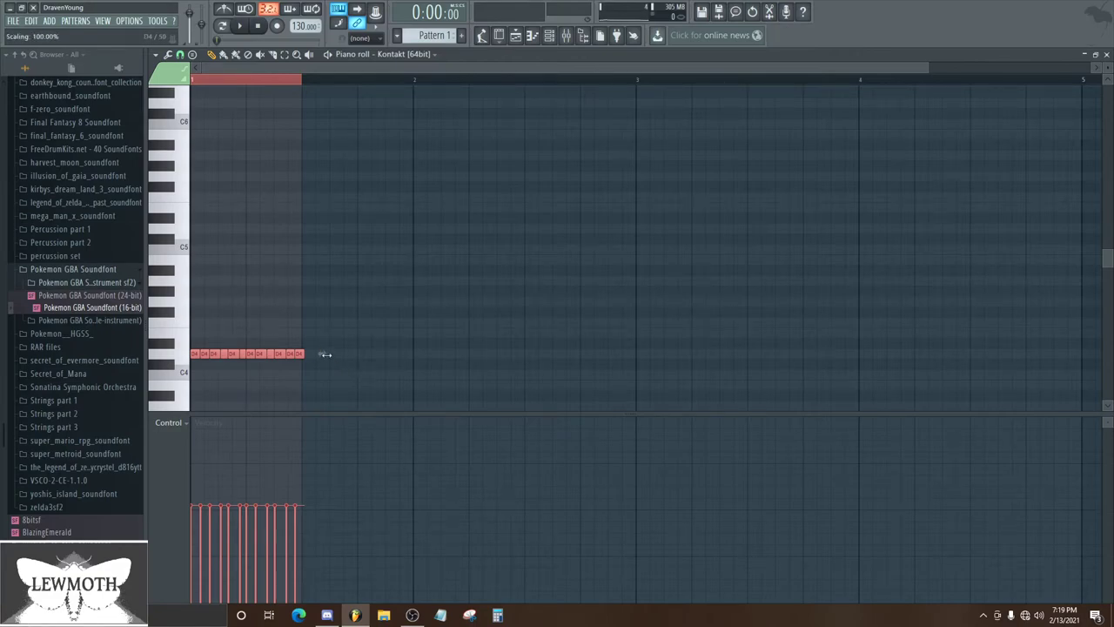
drag(325, 355, 320, 353)
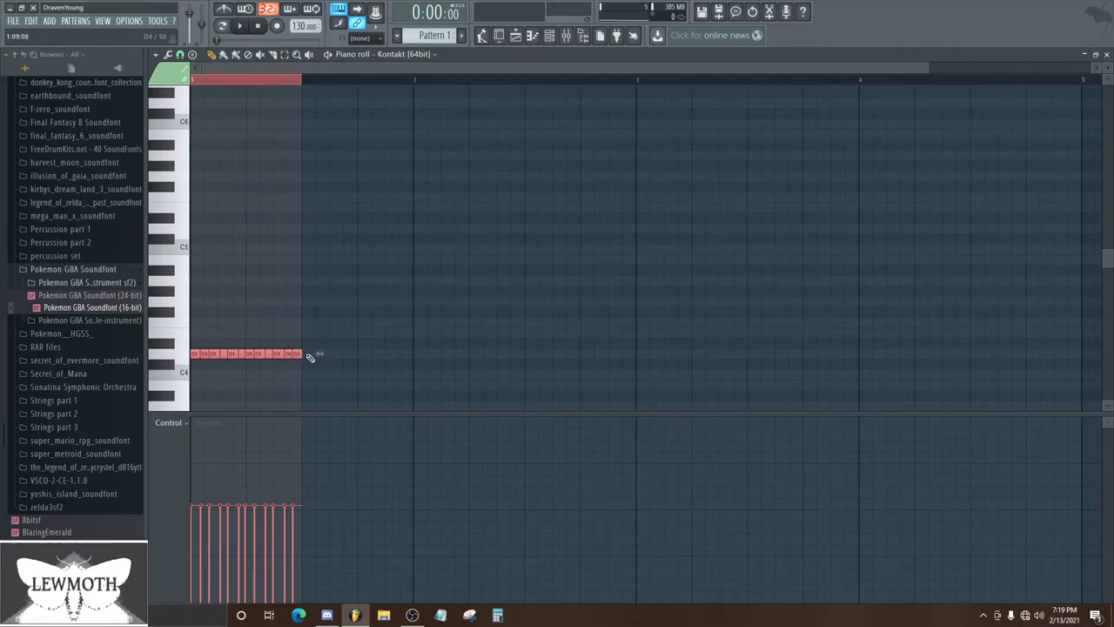
Play and stop the D4 run, and compress its twelve notes into one beat
key(space)
key(space)
drag(318, 355, 266, 361)
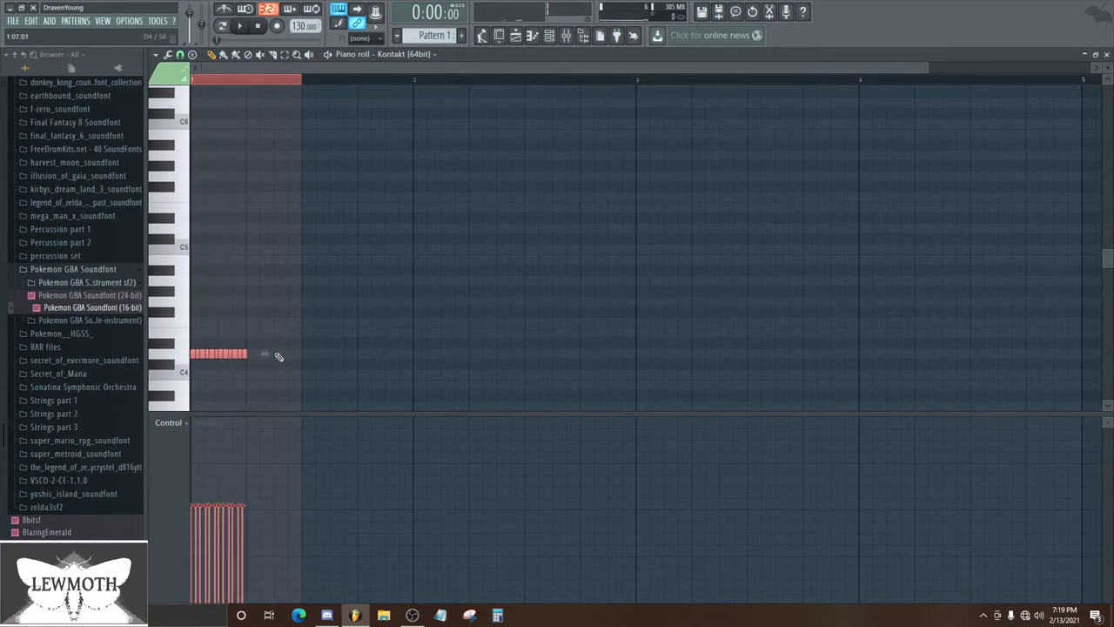
Raise the run two octaves to D6, play it while stretching it to about 2.7 beats, and stop playback
key(ctrl+Up)
key(ctrl+Up)
scroll(276, 355, up, 3)
key(space)
drag(267, 227, 351, 228)
key(space)
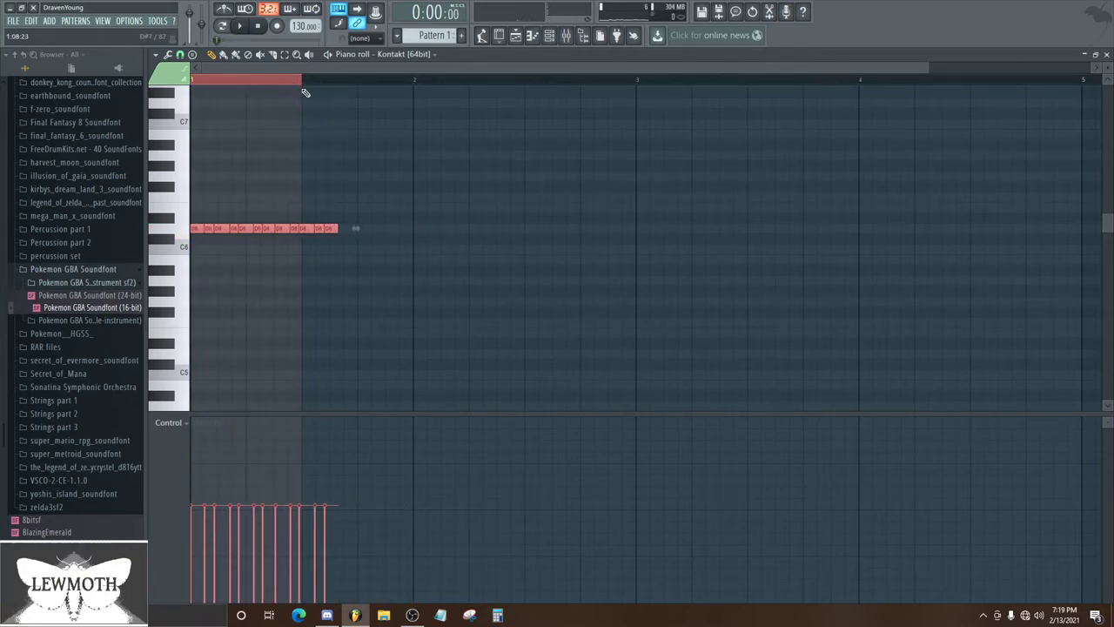
Delete the D6 run and clear the two-beat time selection
key(Delete)
click(309, 82)
scroll(353, 229, down, 2)
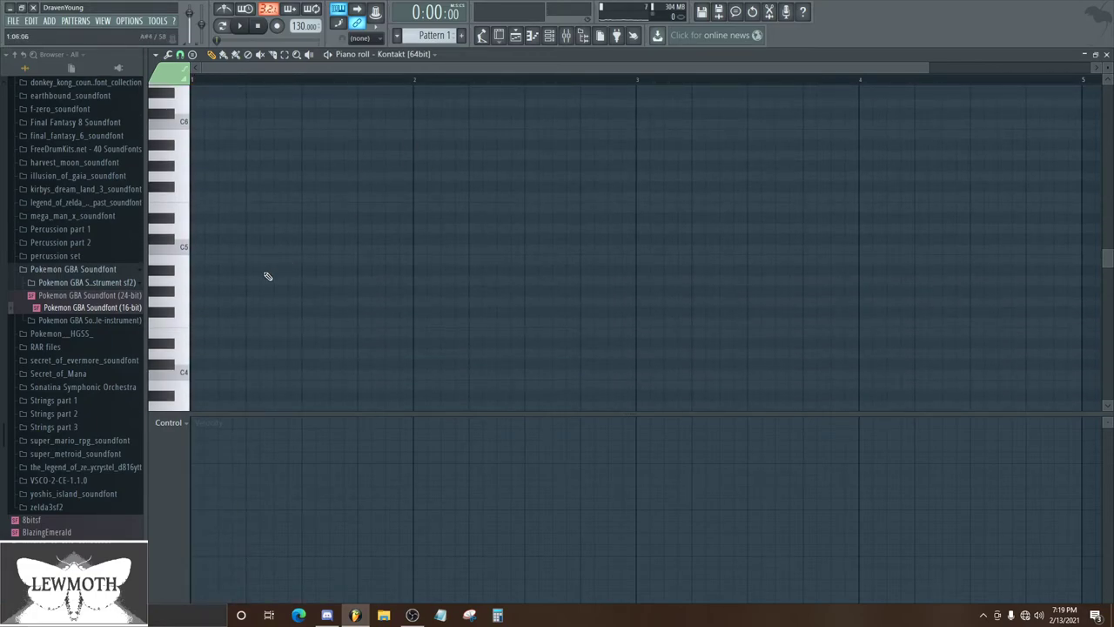
Close the piano roll, load the crunchy Jukebox preset in Evolution Strawberry, and reposition the Kontakt window while auditioning it
click(1107, 54)
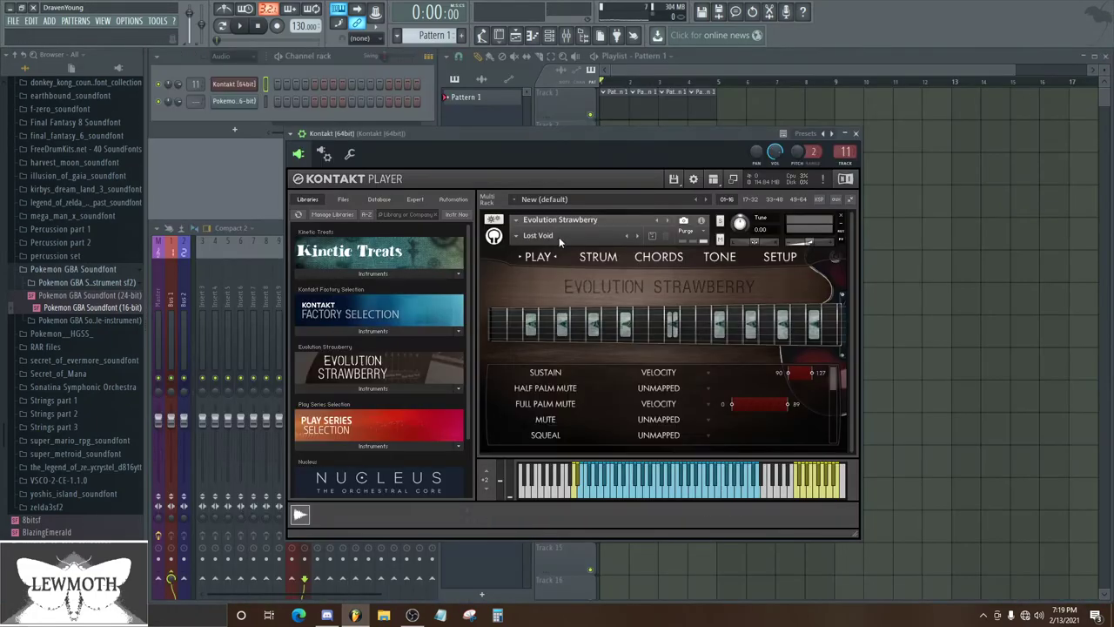
drag(662, 131, 494, 98)
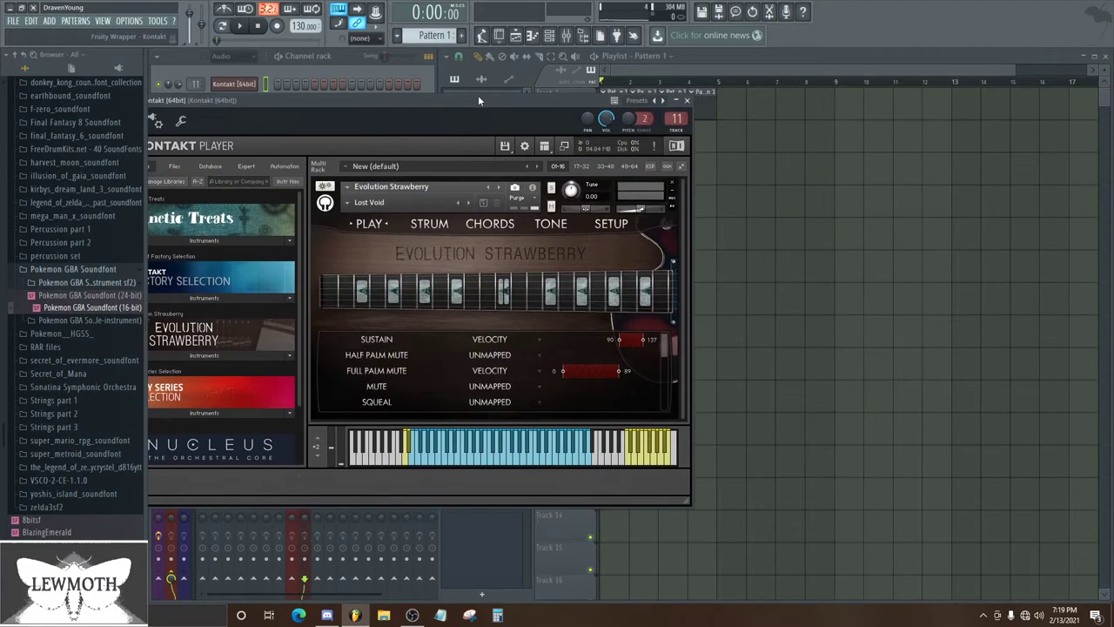
click(349, 197)
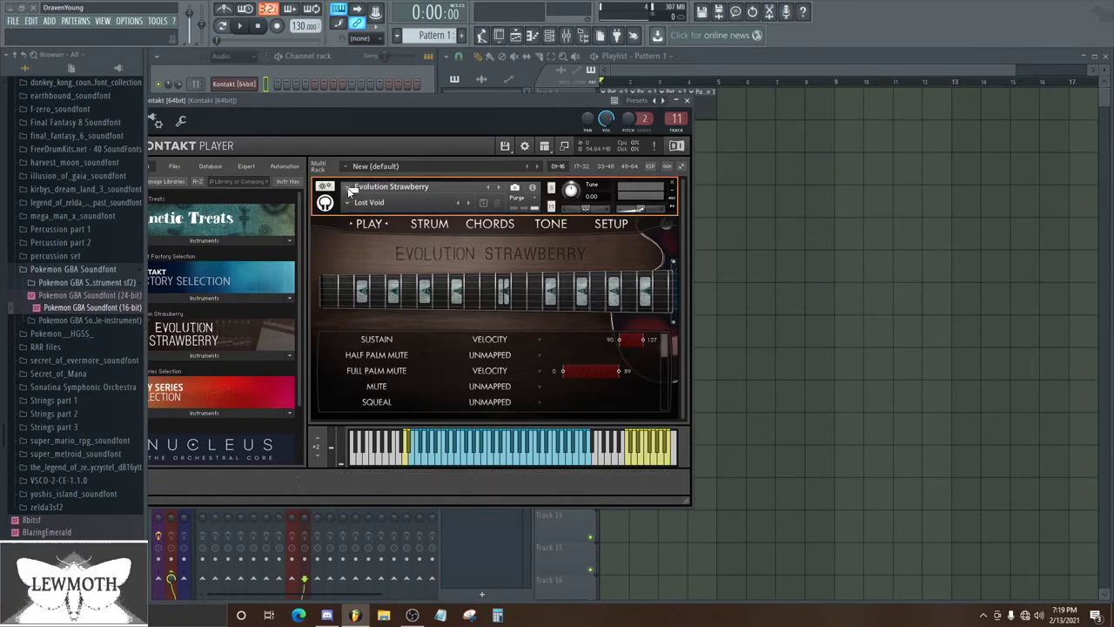
click(348, 204)
mouse_move(368, 223)
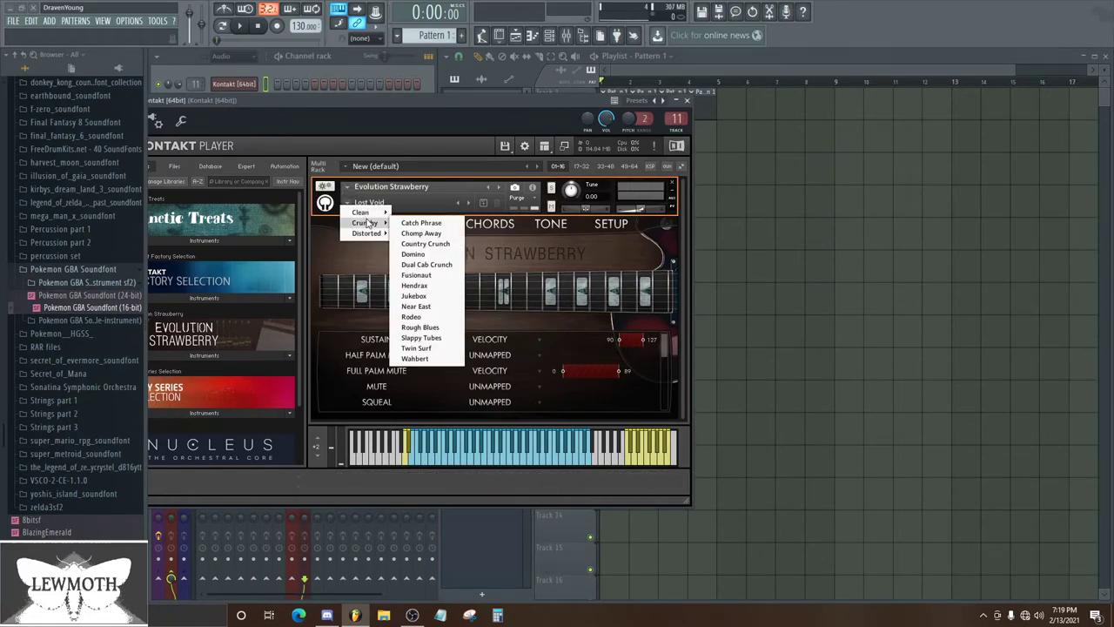
click(417, 296)
drag(510, 101, 609, 97)
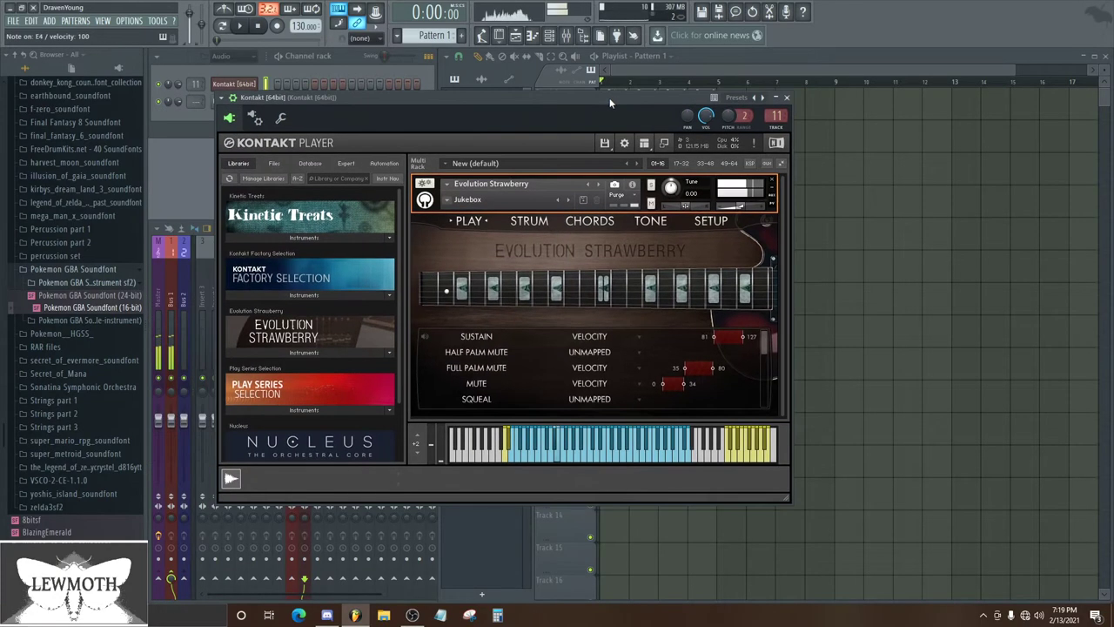
Load the distorted Monster Lead preset, move and close the Kontakt window, and reopen the piano roll
click(447, 201)
mouse_move(480, 231)
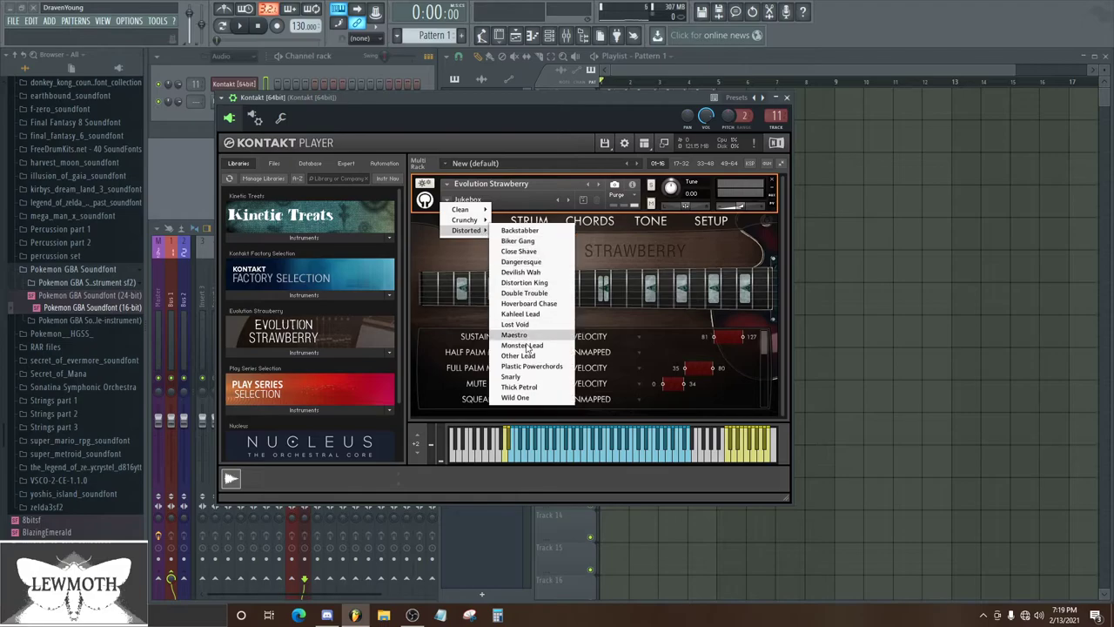
click(527, 348)
drag(627, 105, 585, 105)
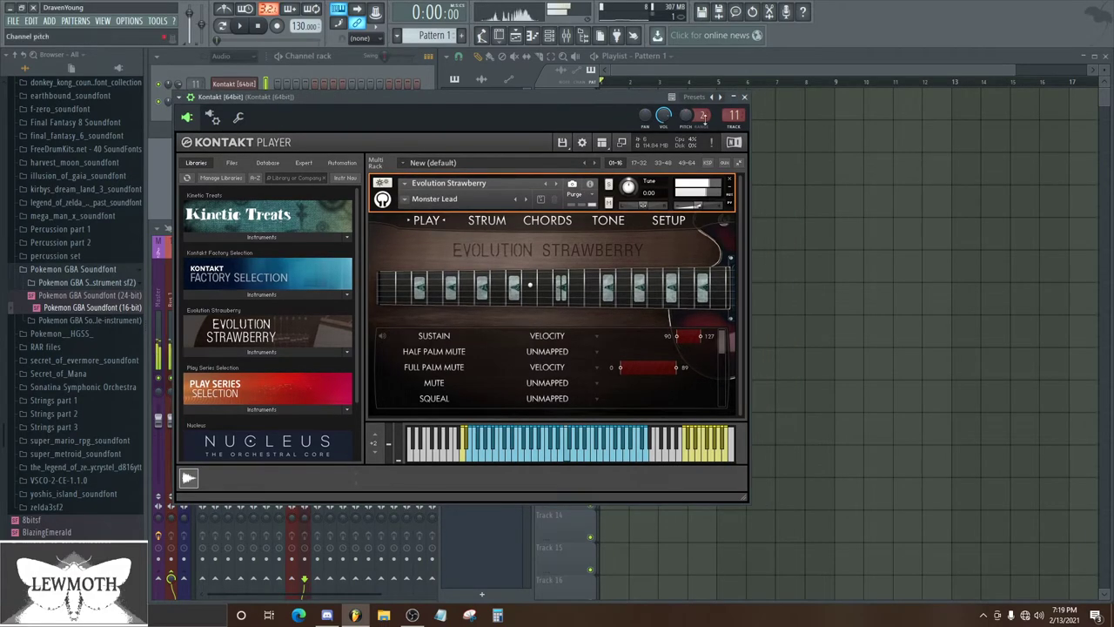
click(747, 99)
click(532, 36)
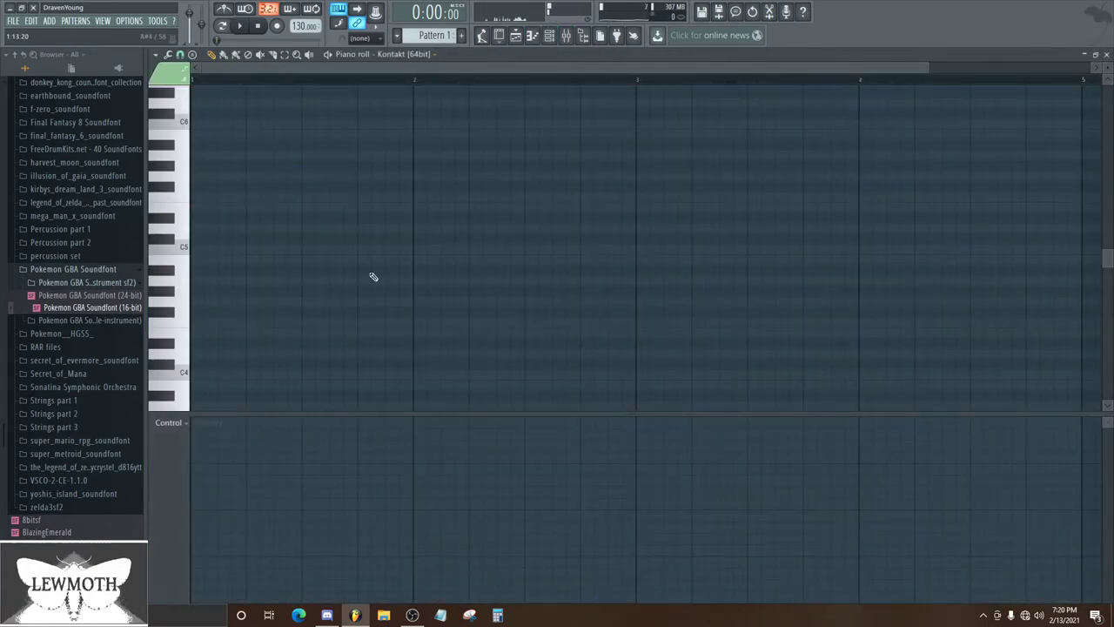
Draw half-beat G#4 and C5 notes followed by a C#5 about 4.5 beats long from bar 1, and play them
scroll(374, 276, down, 1)
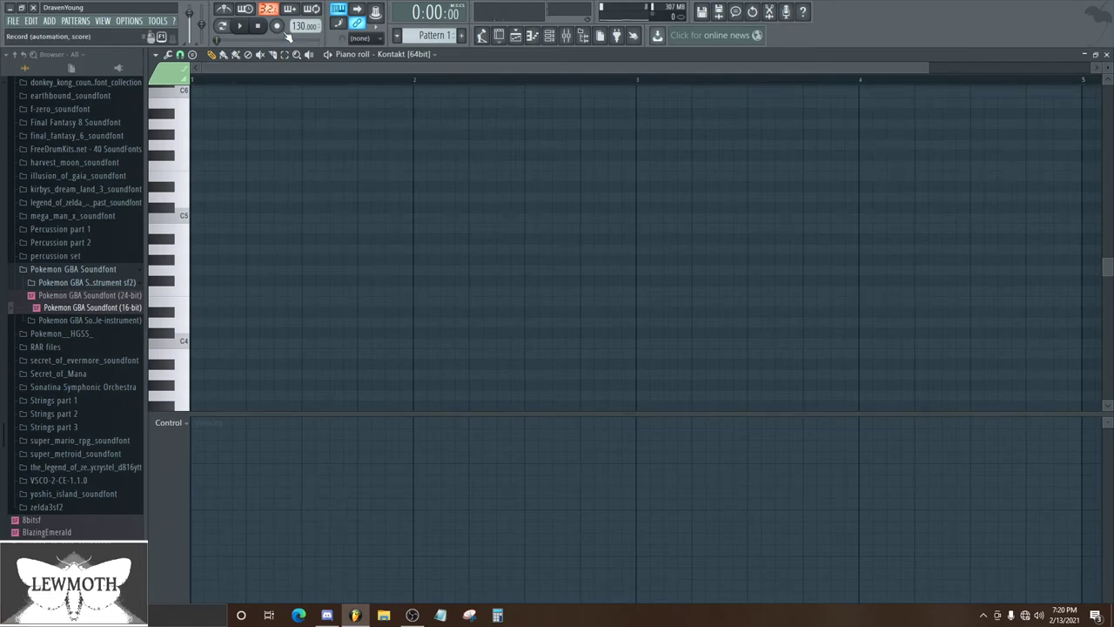
drag(249, 282, 220, 287)
mouse_move(237, 207)
mouse_down()
mouse_move(207, 226)
mouse_move(246, 194)
mouse_move(249, 218)
mouse_move(249, 194)
mouse_move(255, 209)
mouse_move(497, 207)
mouse_up()
key(space)
key(space)
Lower the opening G#4's velocity below that of the C5 and C#5, replaying the phrase to check, and stop playback
drag(211, 511, 304, 456)
key(space)
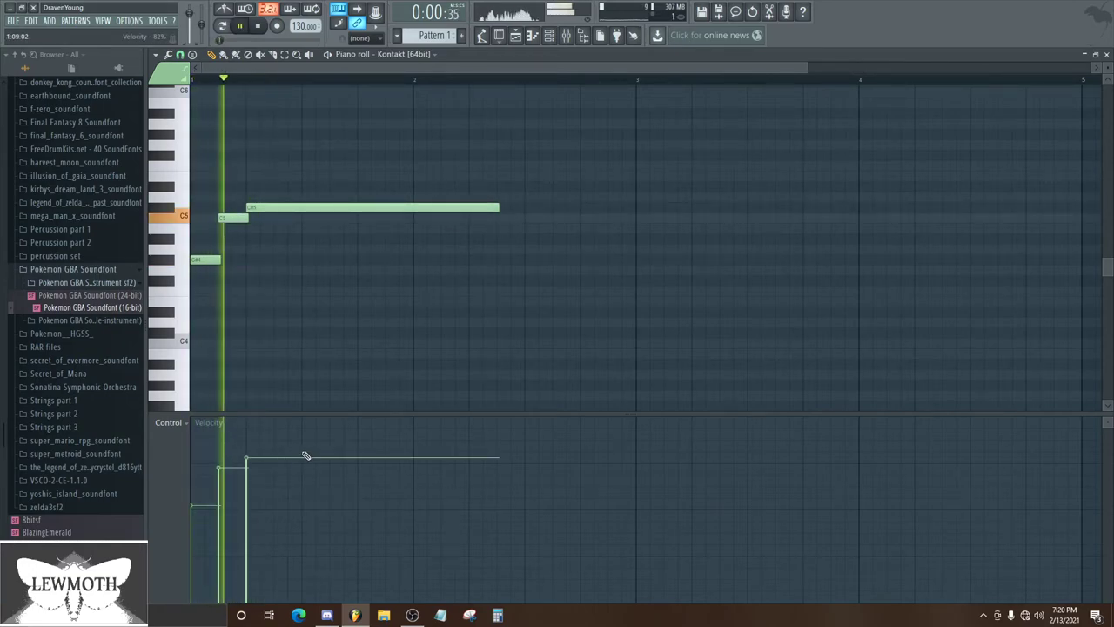
key(space)
key(space)
mouse_move(212, 478)
mouse_down()
mouse_move(191, 457)
mouse_move(191, 497)
mouse_move(219, 456)
mouse_up()
key(space)
key(space)
key(space)
key(space)
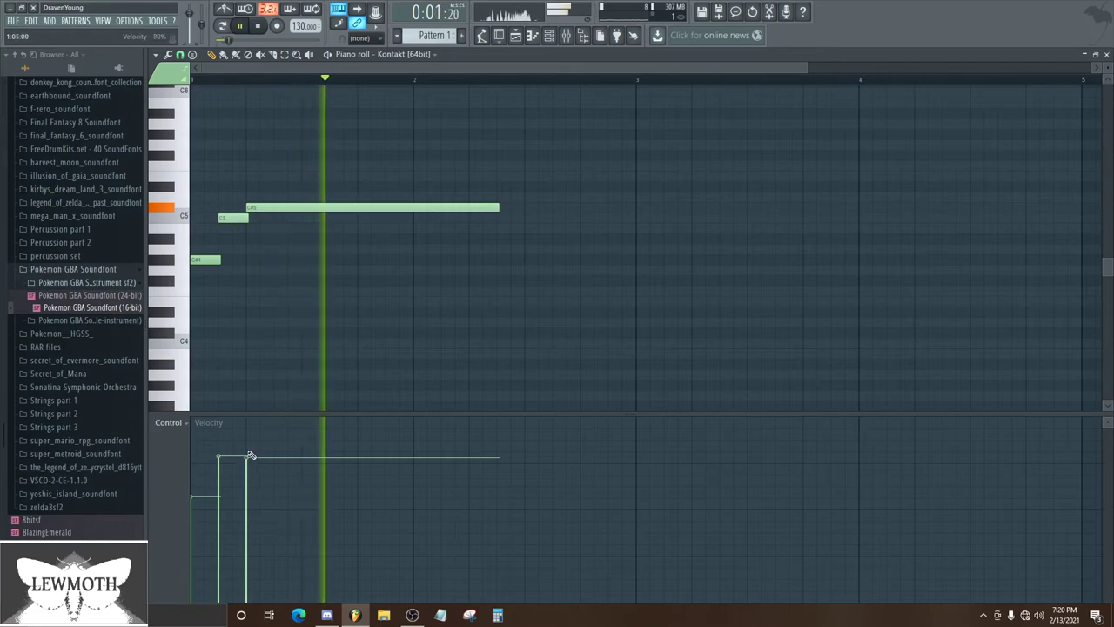
key(space)
Shorten the C#5 to one beat and continue the melody with half-beat C5, G#4, F#4 and C5 notes plus a long C#5
drag(496, 209, 302, 214)
drag(292, 218, 341, 218)
click(360, 249)
drag(358, 263, 358, 262)
drag(402, 291, 765, 206)
click(455, 205)
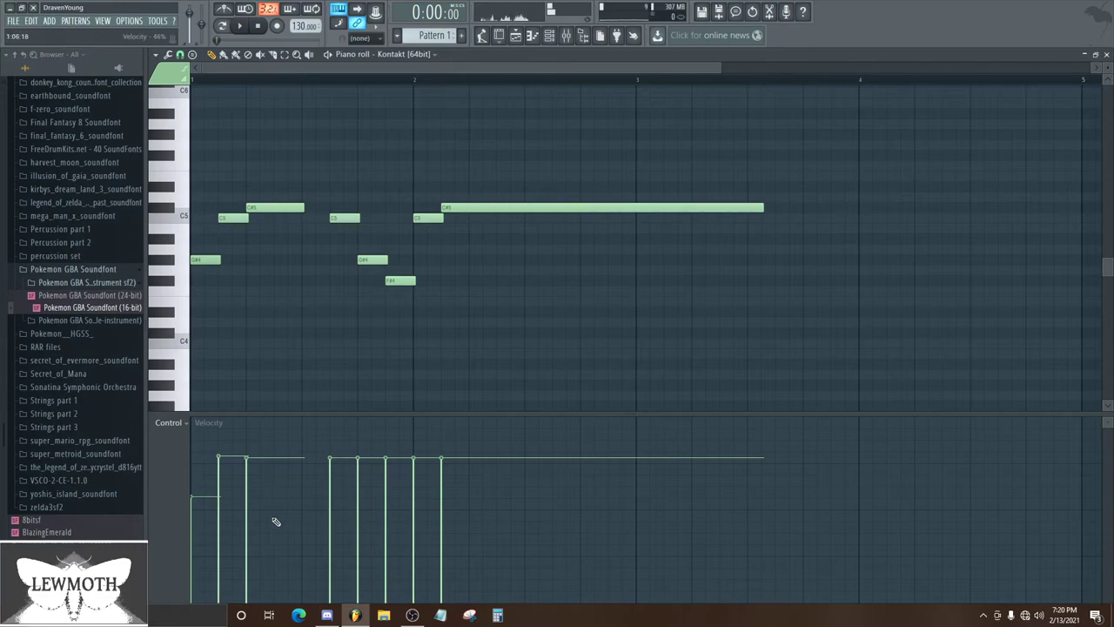
Lower the velocities of the second C5 and the F#4, and delete the two bar 2 notes while playing the melody
click(335, 496)
click(387, 494)
key(space)
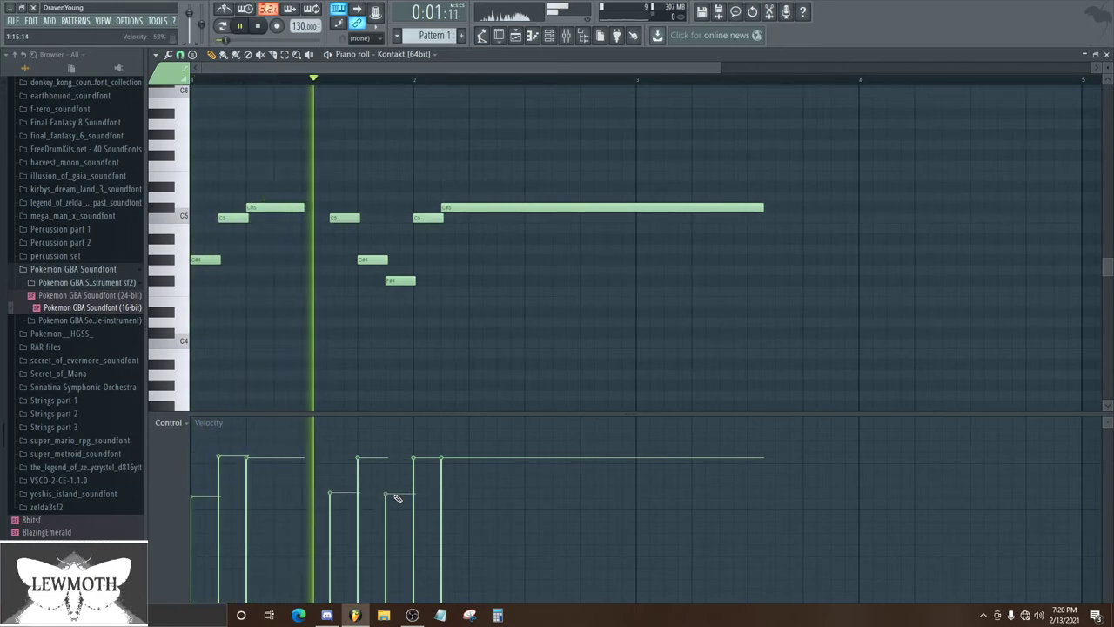
right_click(448, 209)
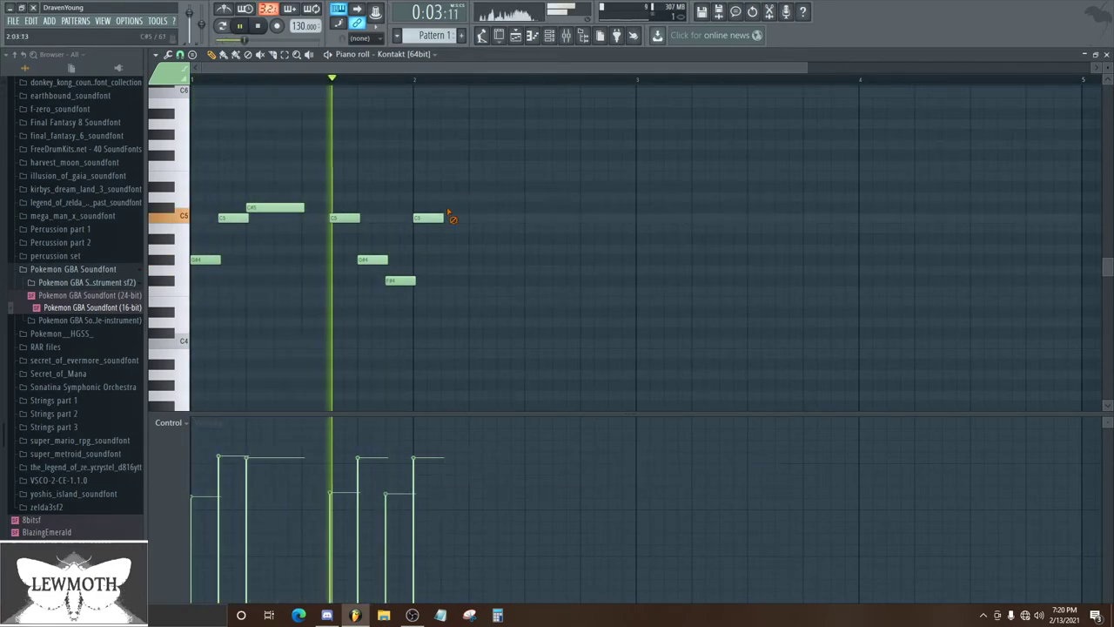
right_click(431, 218)
key(space)
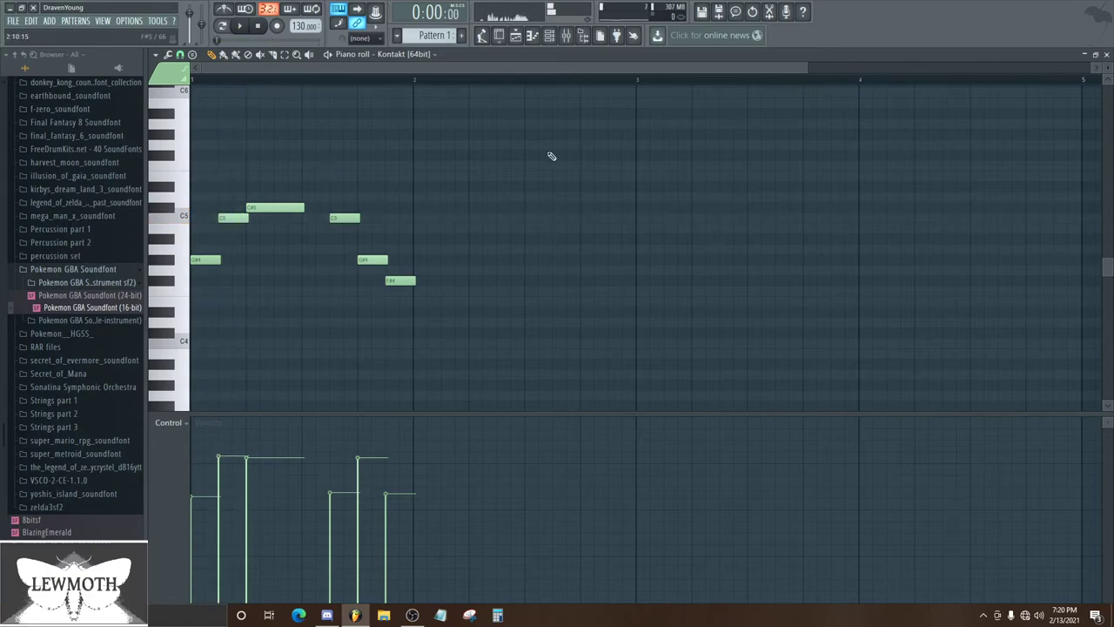
Close and reopen the piano roll, record modulation wheel movement over the six-note melody, and play it back
click(1107, 55)
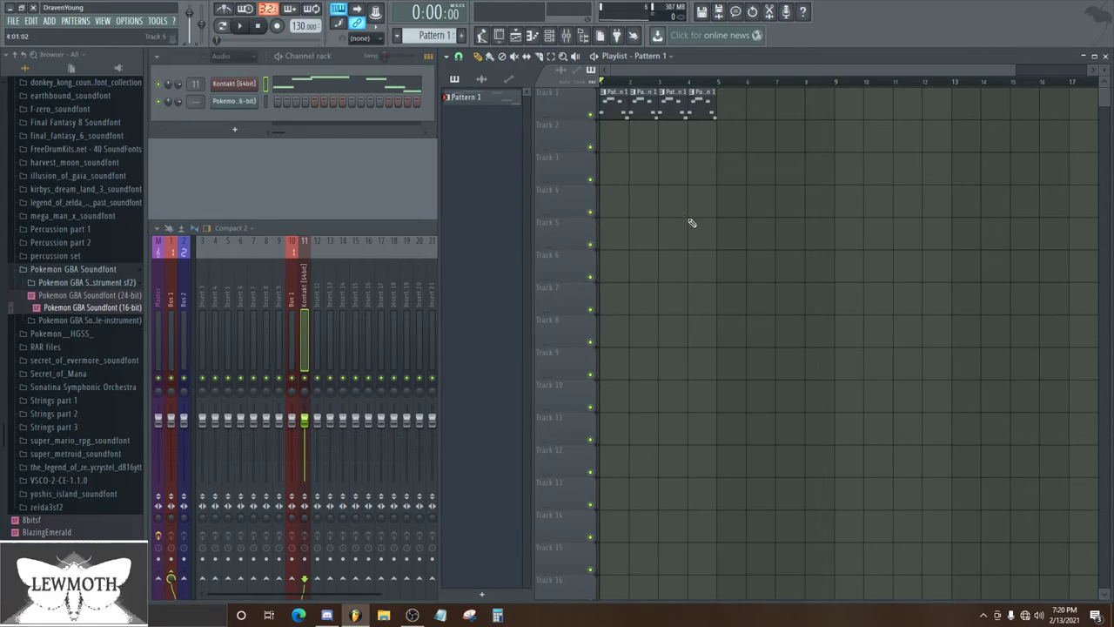
click(532, 35)
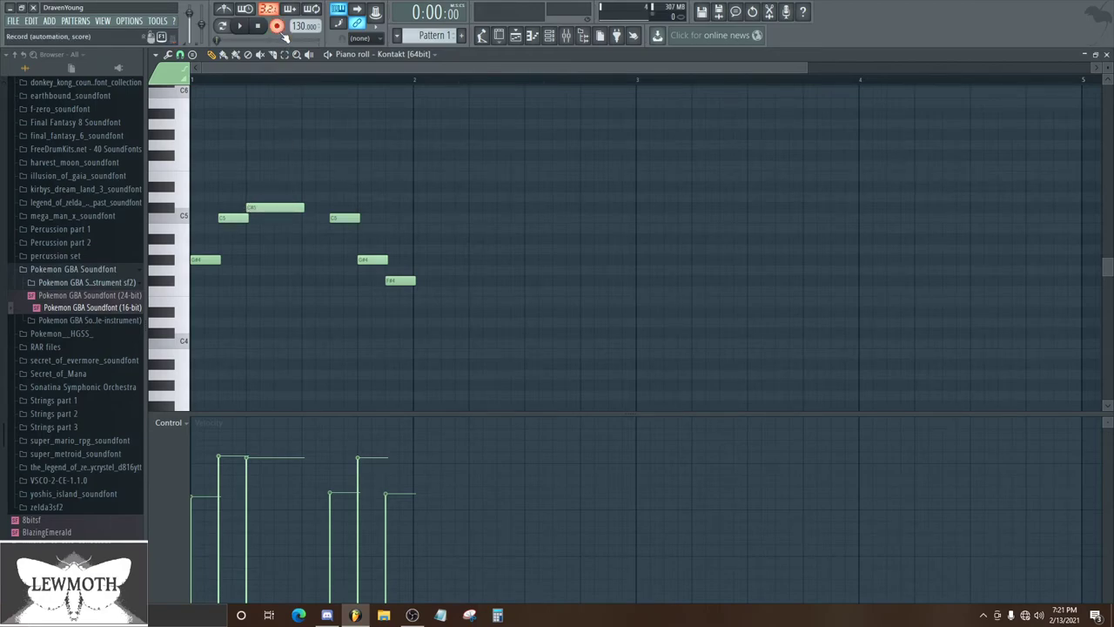
key(space)
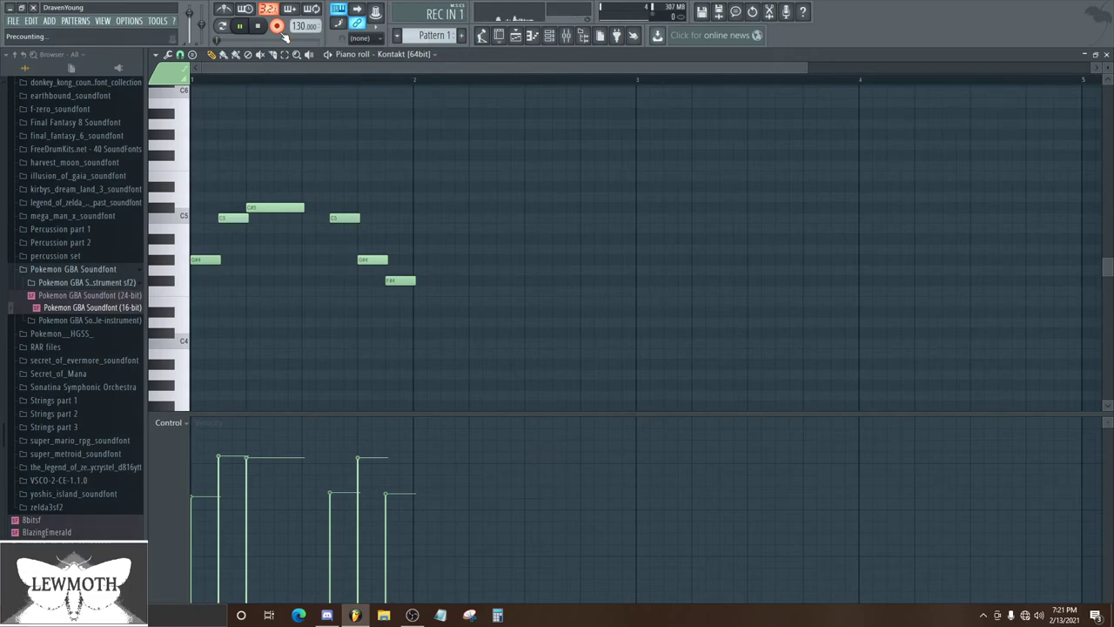
key(space)
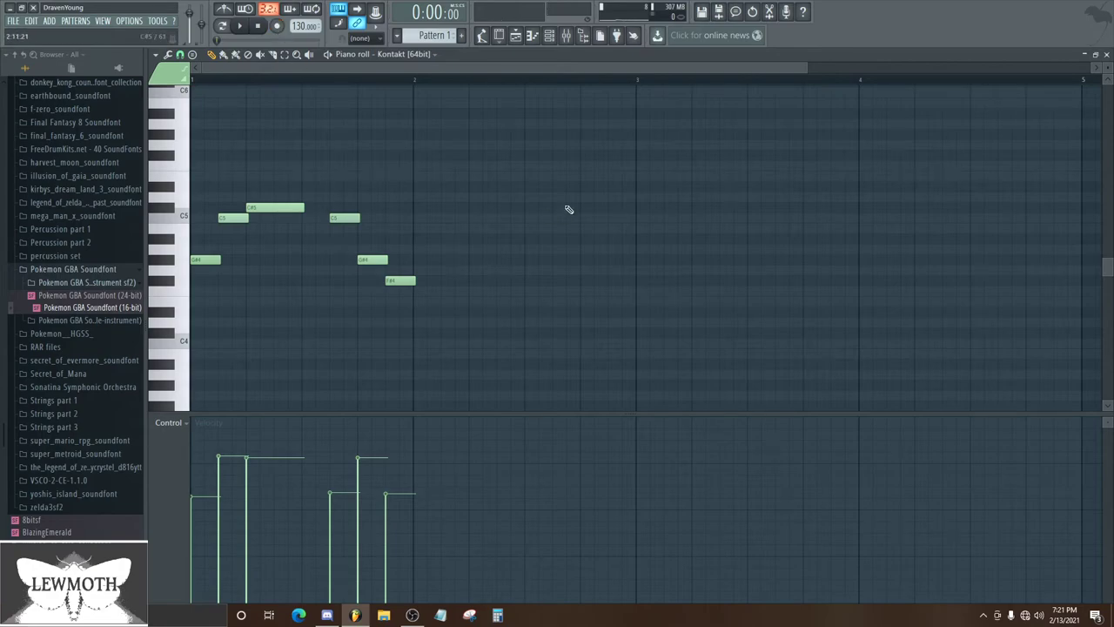
key(space)
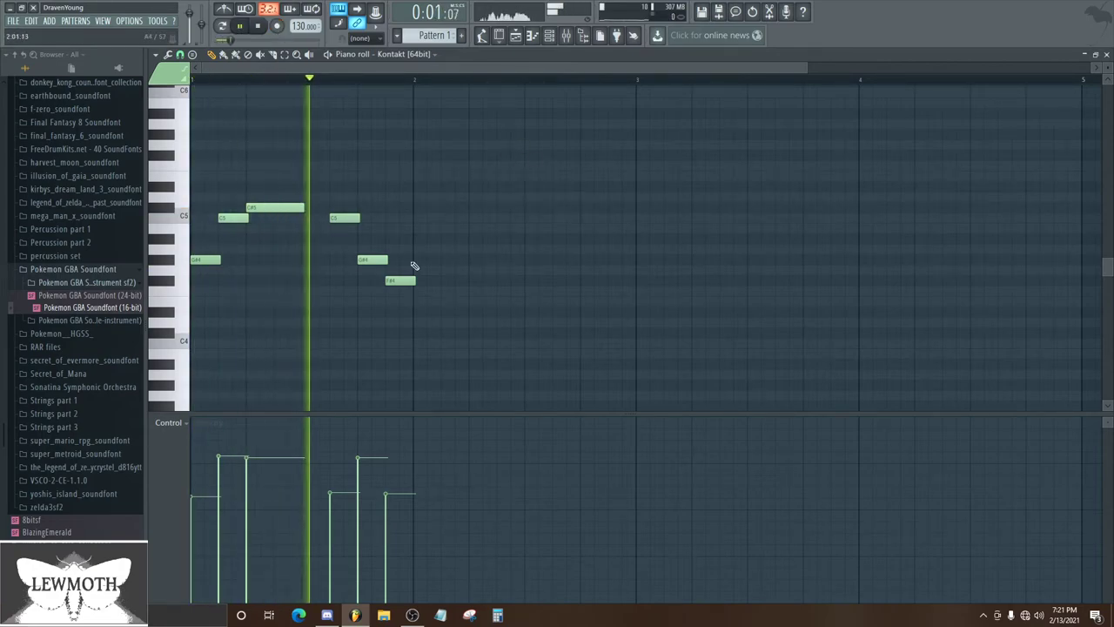
key(space)
Show the MIDI CC #1 modulation wheel lane, redraw its curve as a hump across bar 1, and play the melody
click(169, 423)
click(315, 497)
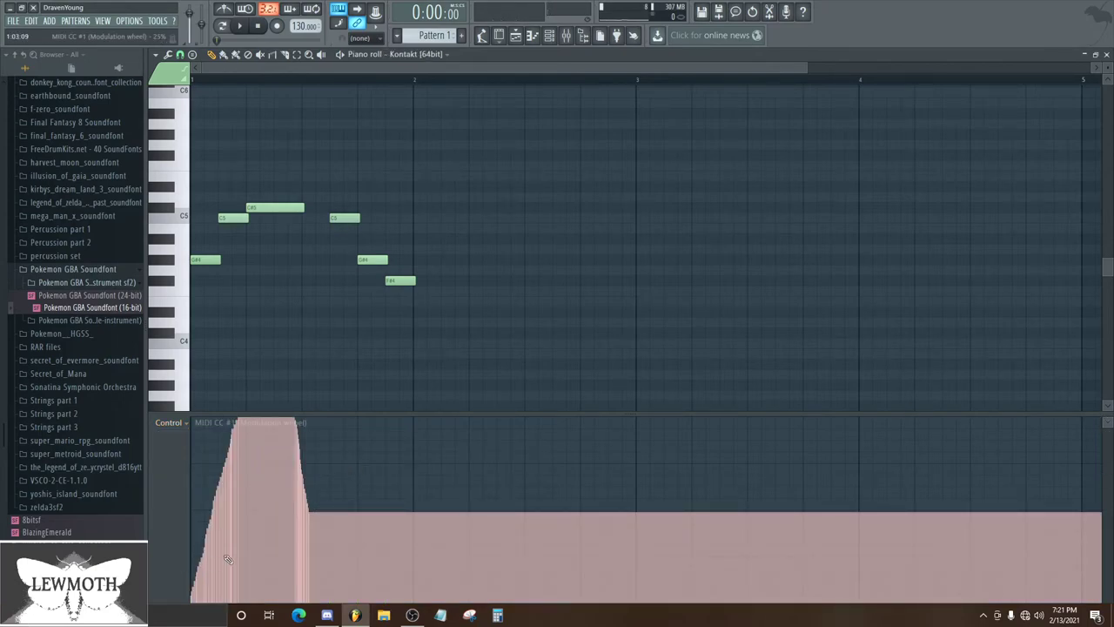
mouse_move(198, 600)
mouse_down()
mouse_move(272, 516)
mouse_move(328, 523)
mouse_move(399, 603)
mouse_up()
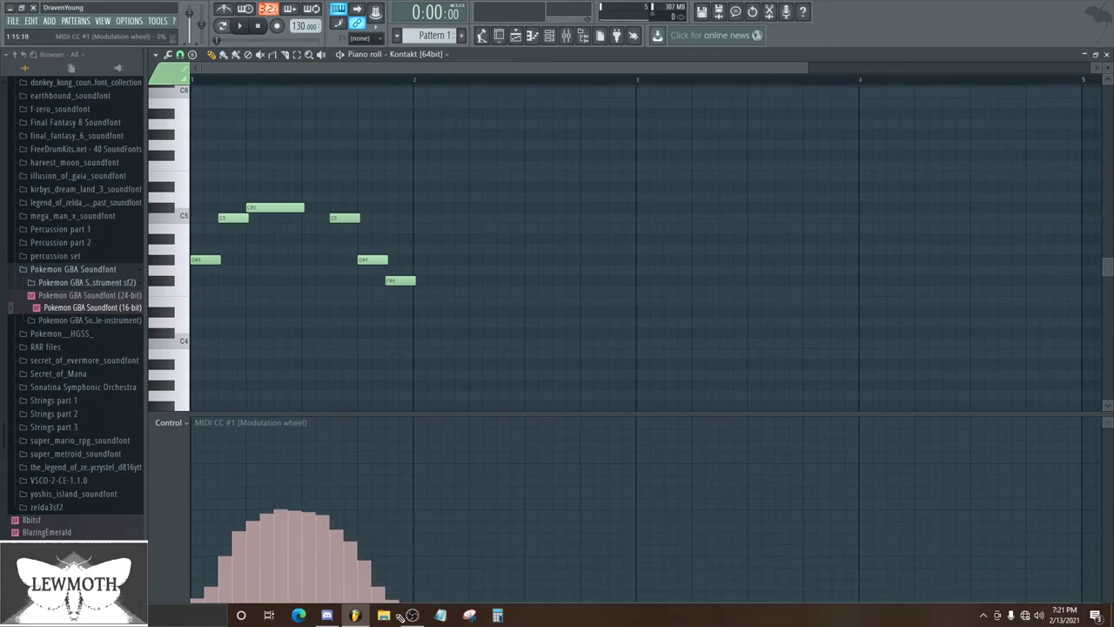
key(space)
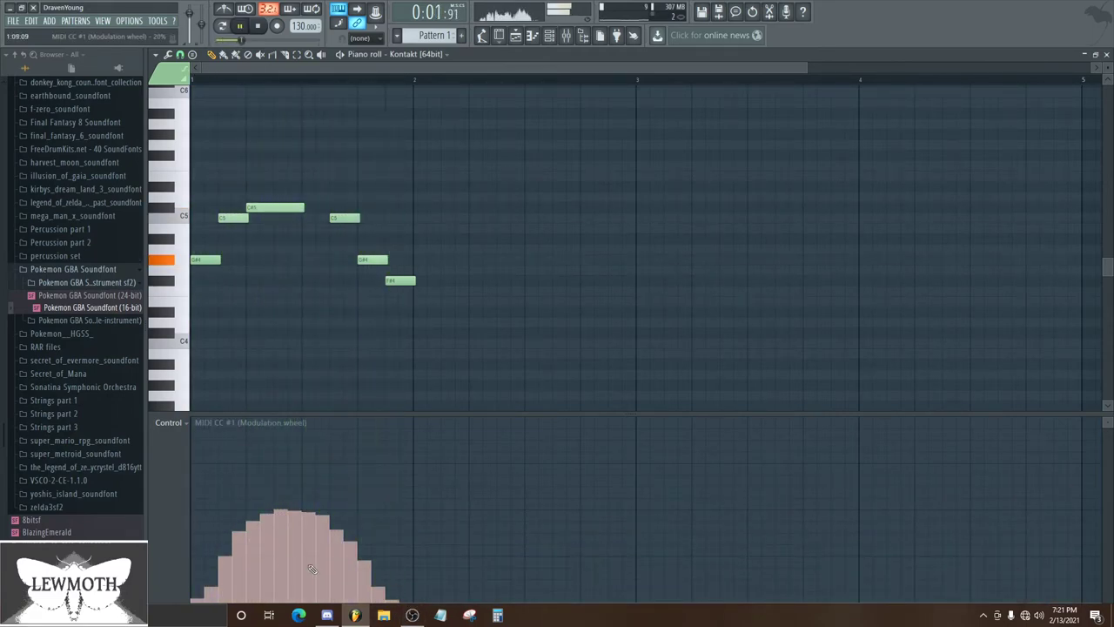
Lower the start and end of the modulation hump so it peaks under the C#5, replaying the melody
drag(256, 582, 224, 590)
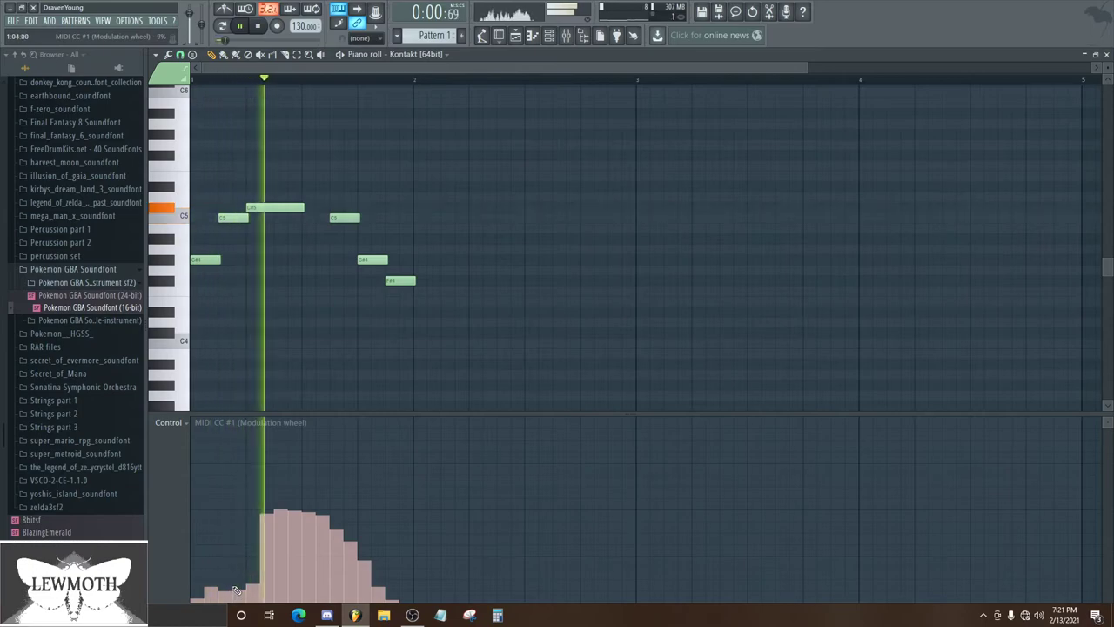
key(space)
drag(331, 571, 405, 607)
key(space)
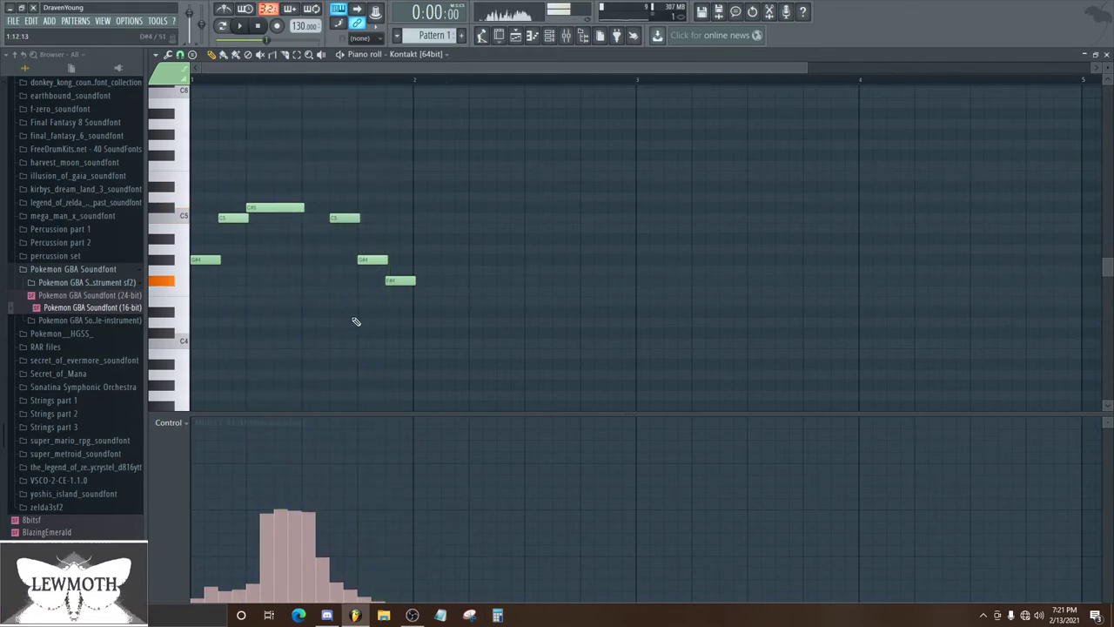
Audition the melody one octave lower and one octave higher, return it to its original octave, and stop playback
key(ctrl+Down)
scroll(356, 318, down, 3)
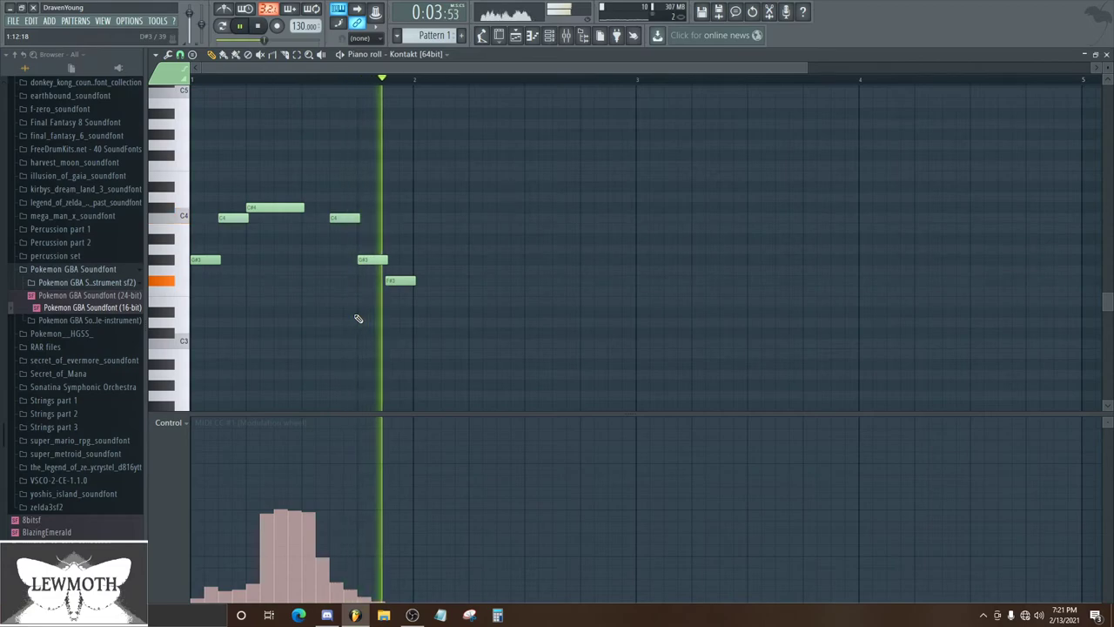
key(ctrl+Up)
key(ctrl+Up)
key(ctrl+Down)
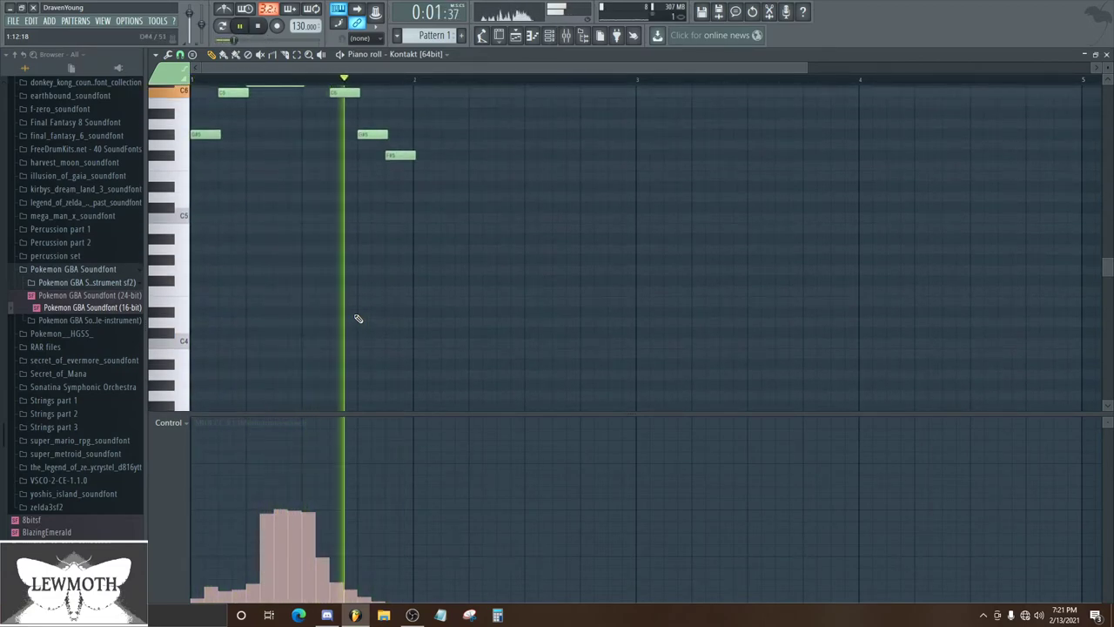
scroll(356, 318, up, 3)
key(space)
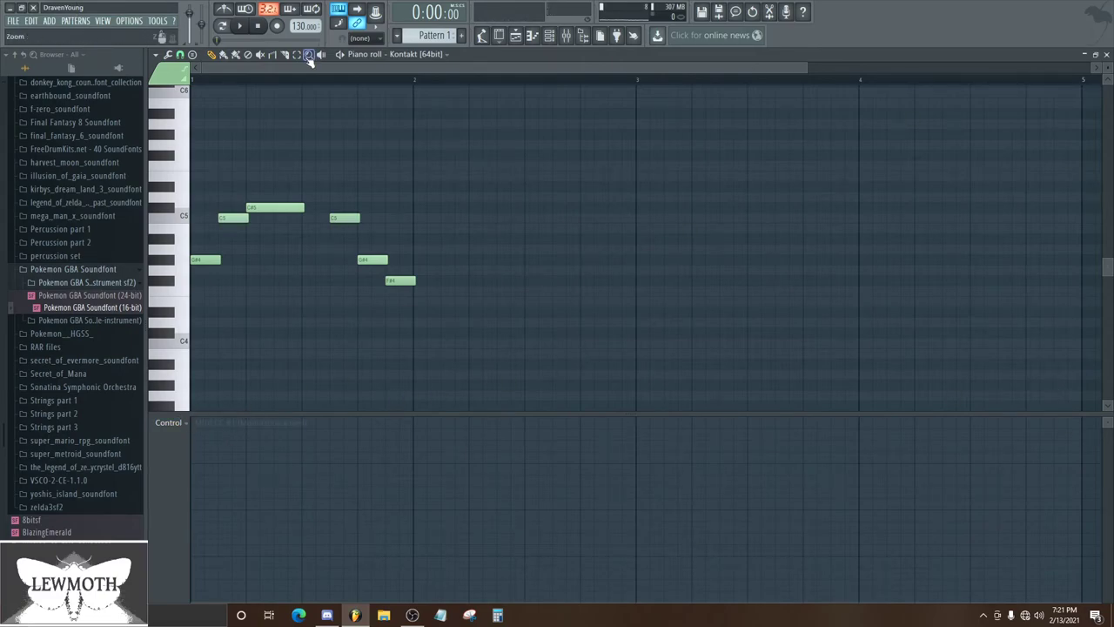
Run the melody with recording armed, transpose all its notes down one octave during replay, and stop playback
key(r)
key(space)
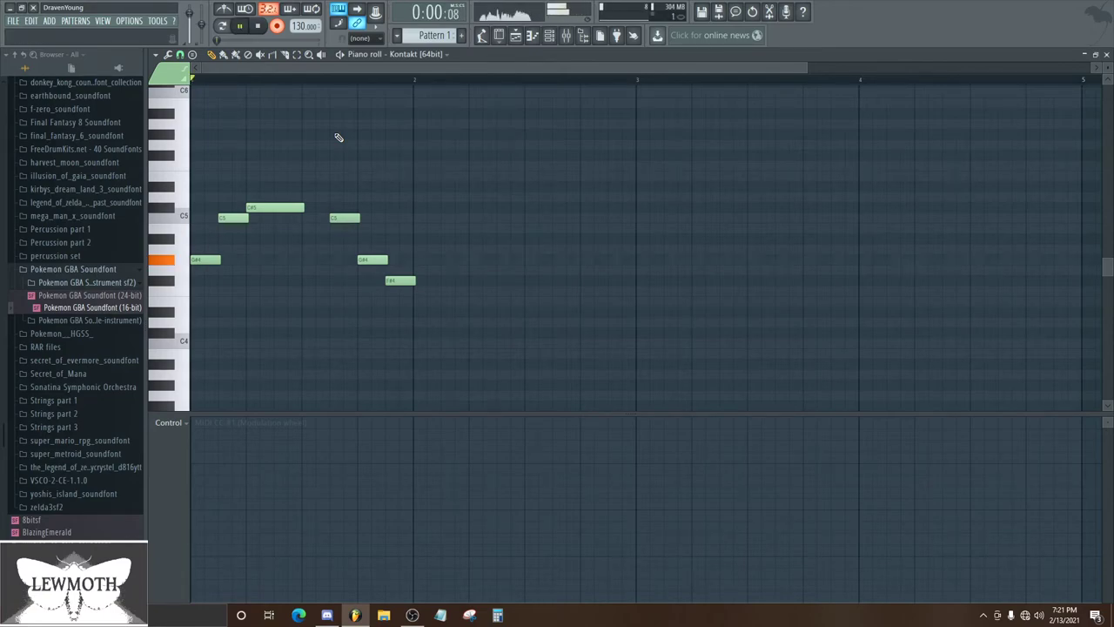
key(space)
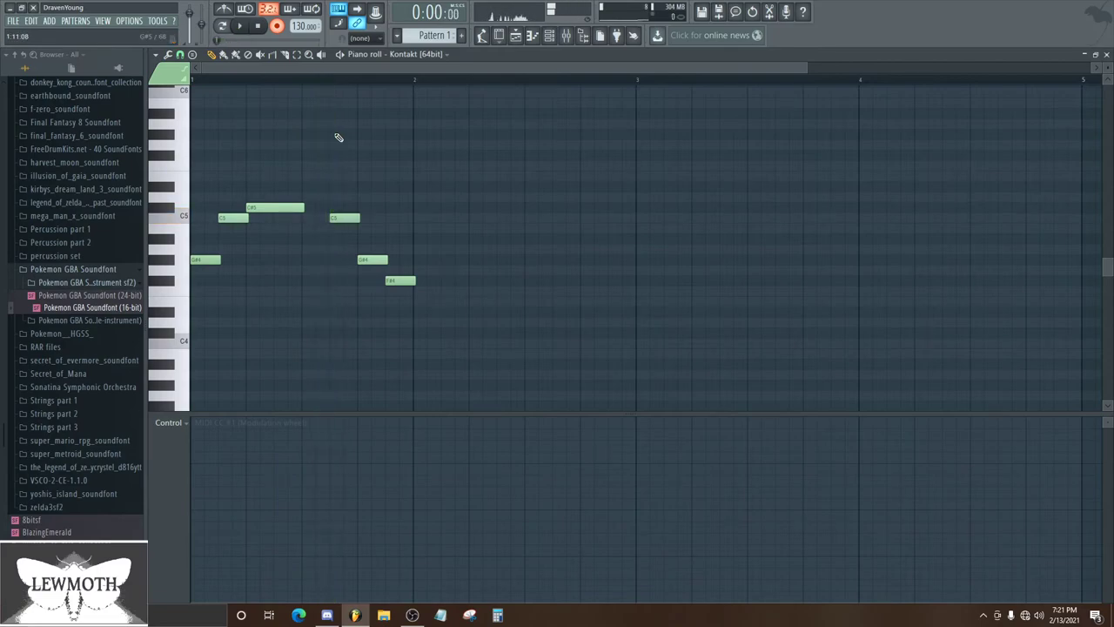
key(space)
key(ctrl+Down)
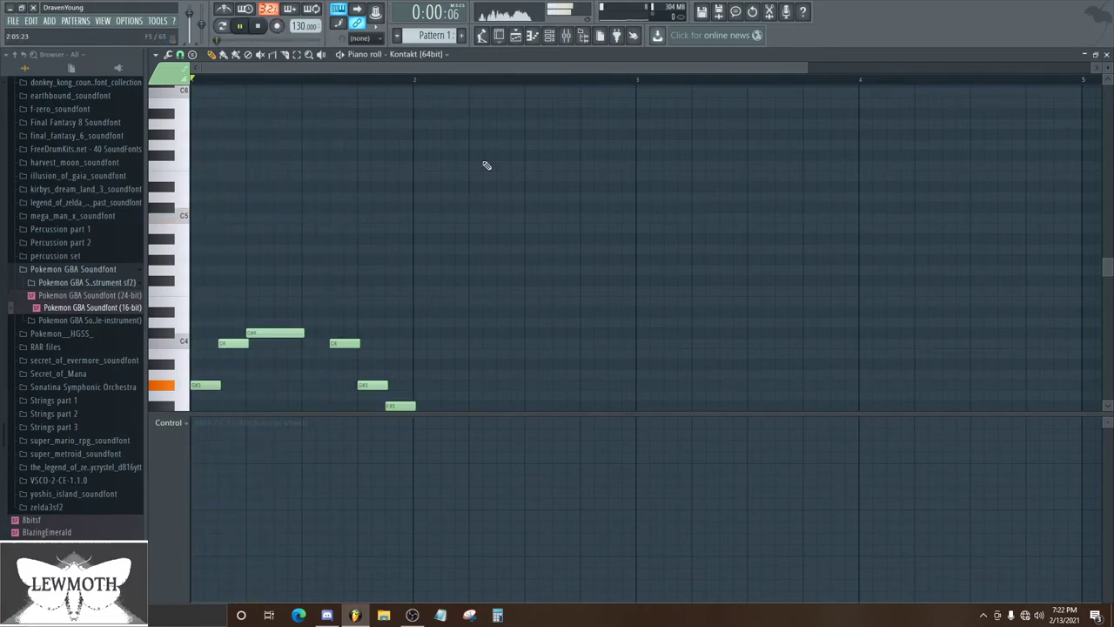
key(space)
scroll(485, 166, down, 2)
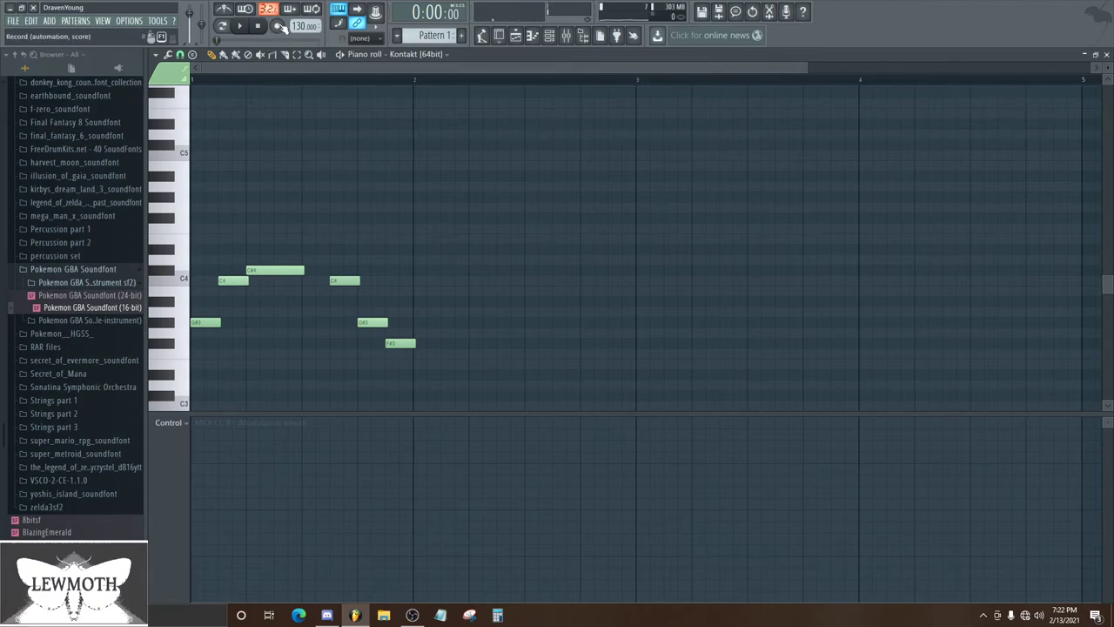
Show note velocities in the control lane, drawing and deleting a trial F#4 and another trial note above the melody
click(333, 218)
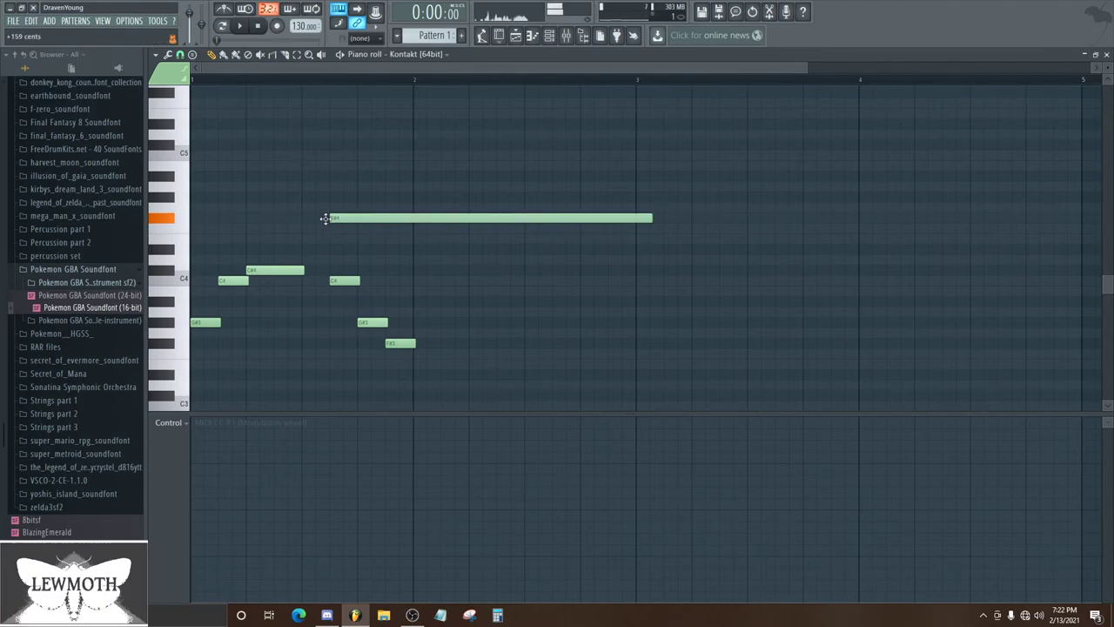
right_click(366, 220)
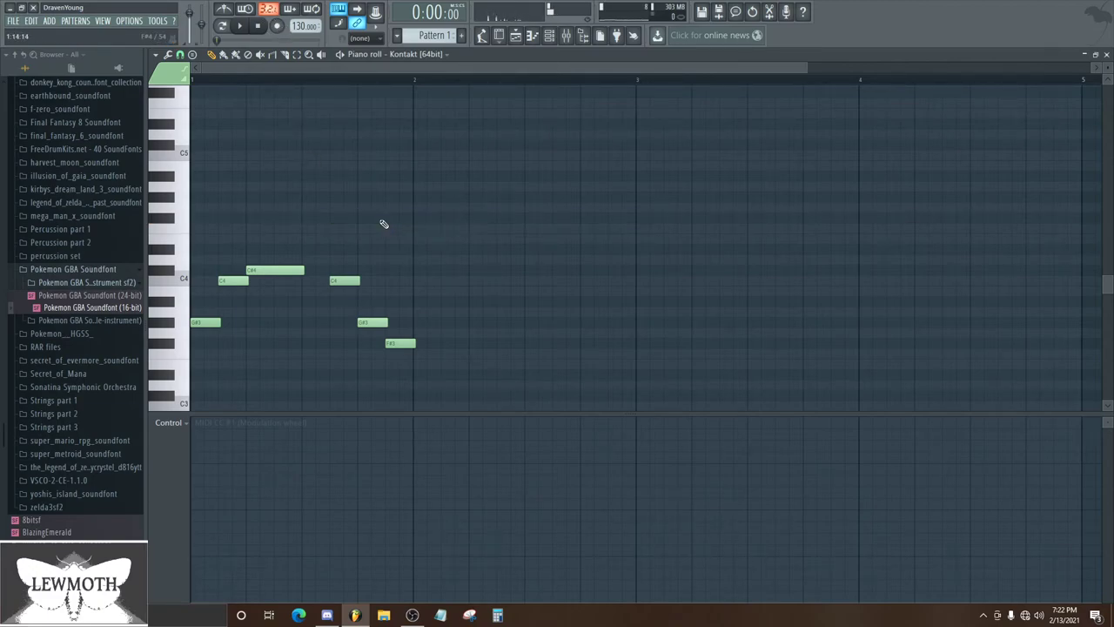
click(174, 422)
click(200, 457)
click(290, 239)
right_click(290, 239)
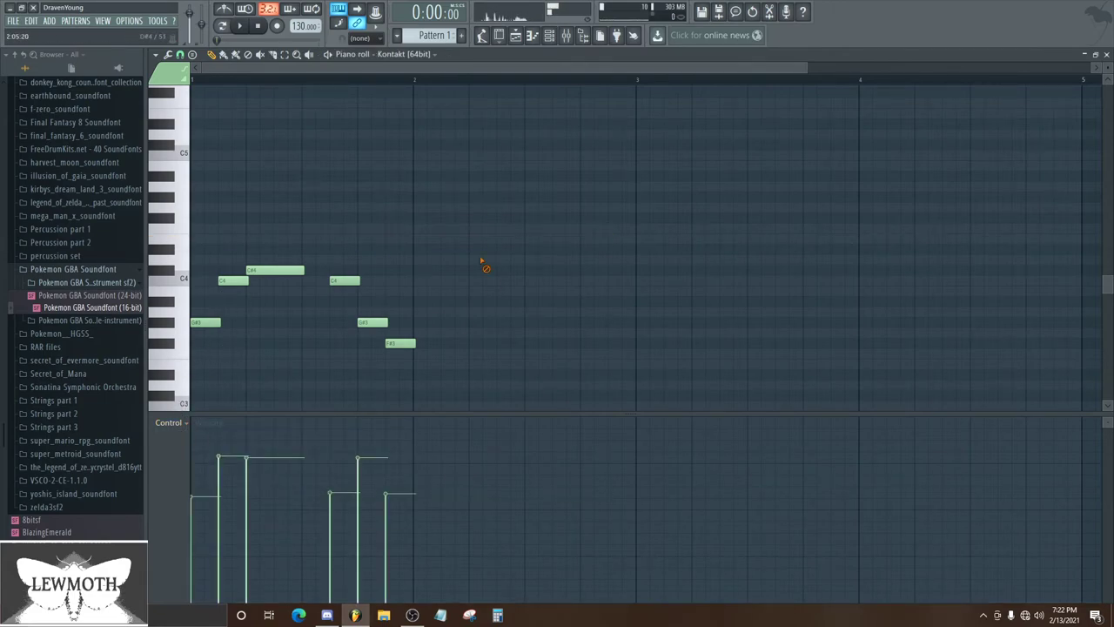
Set the Kontakt channel's pitch knob range to 16 semitones and return to the piano roll
click(1106, 54)
click(244, 85)
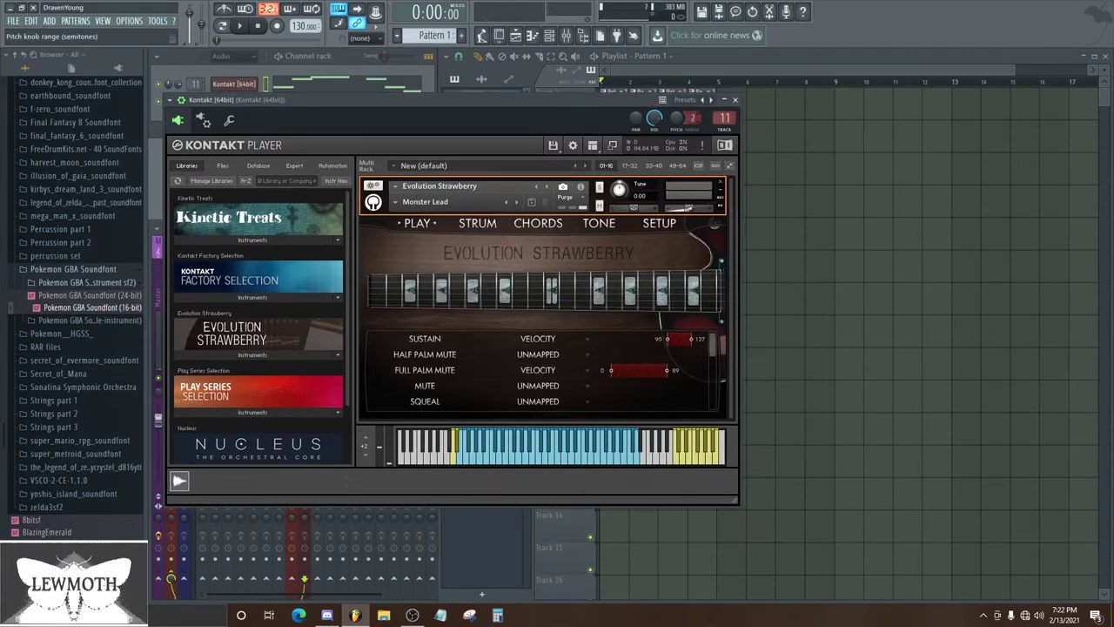
drag(694, 122, 694, 97)
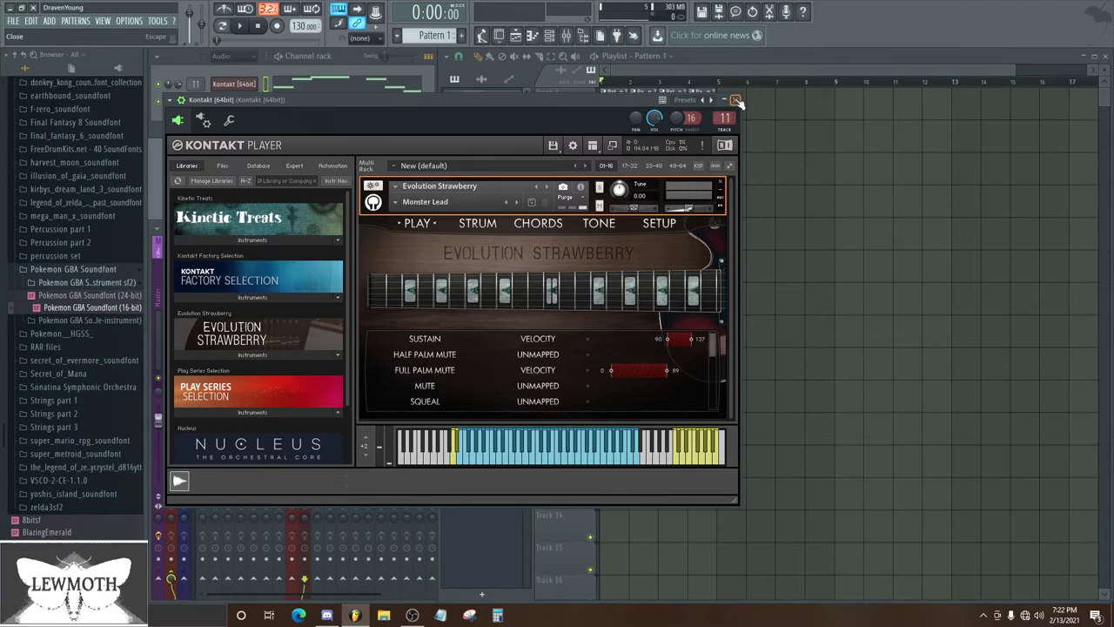
click(737, 102)
click(535, 37)
Draw a long trial A4 above the melody, raise its velocity, audition and delete it, and repeat with an A4 starting slightly earlier
click(275, 186)
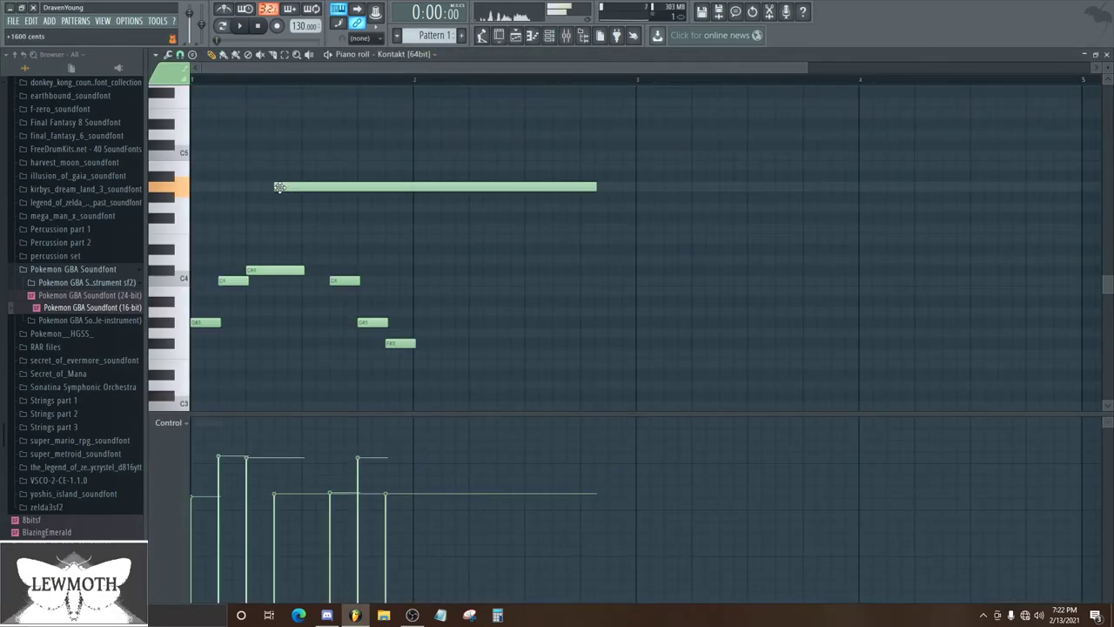
click(278, 187)
scroll(276, 187, up, 3)
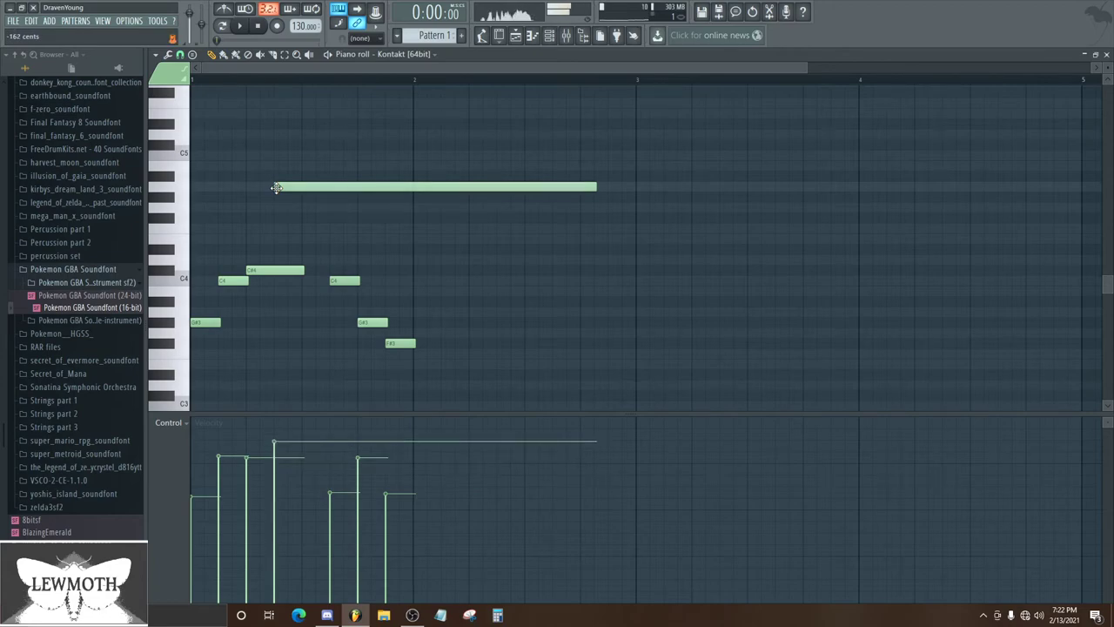
click(276, 188)
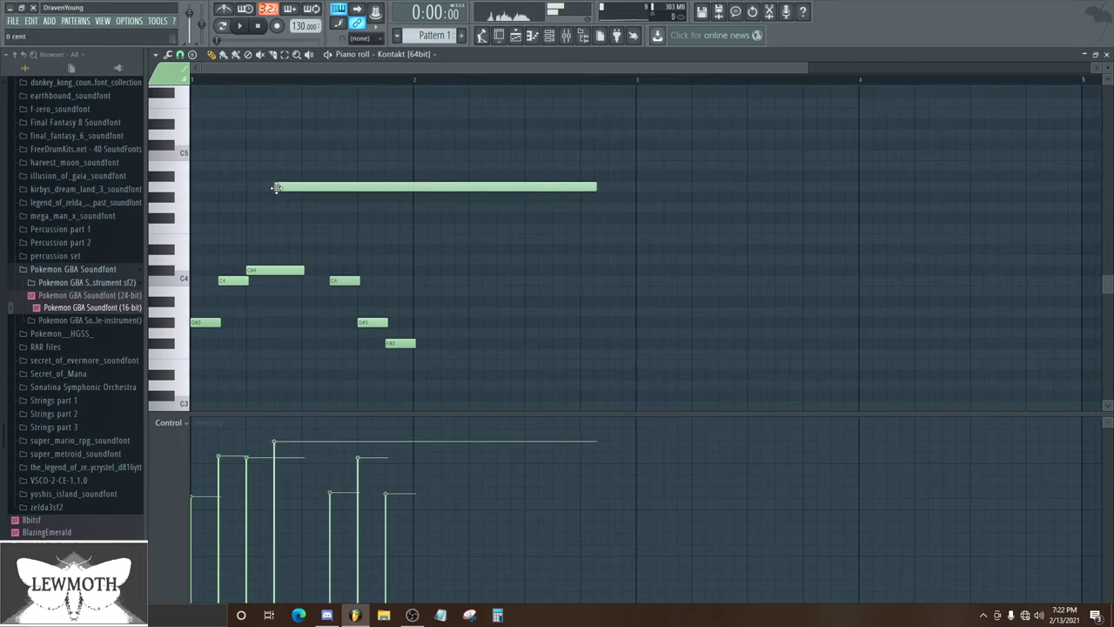
right_click(279, 188)
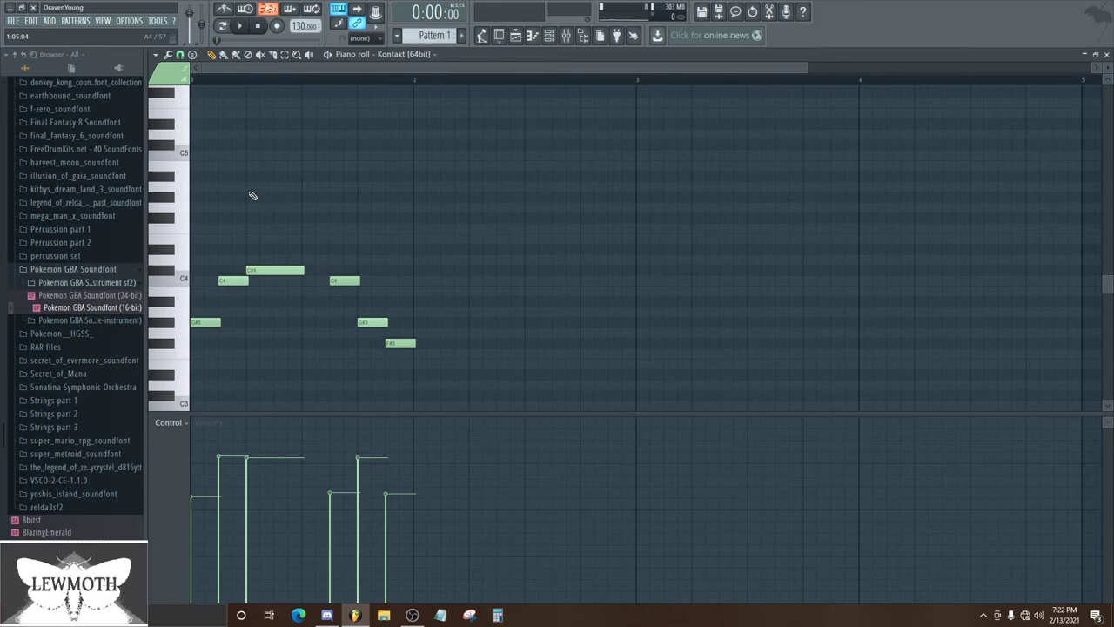
click(248, 188)
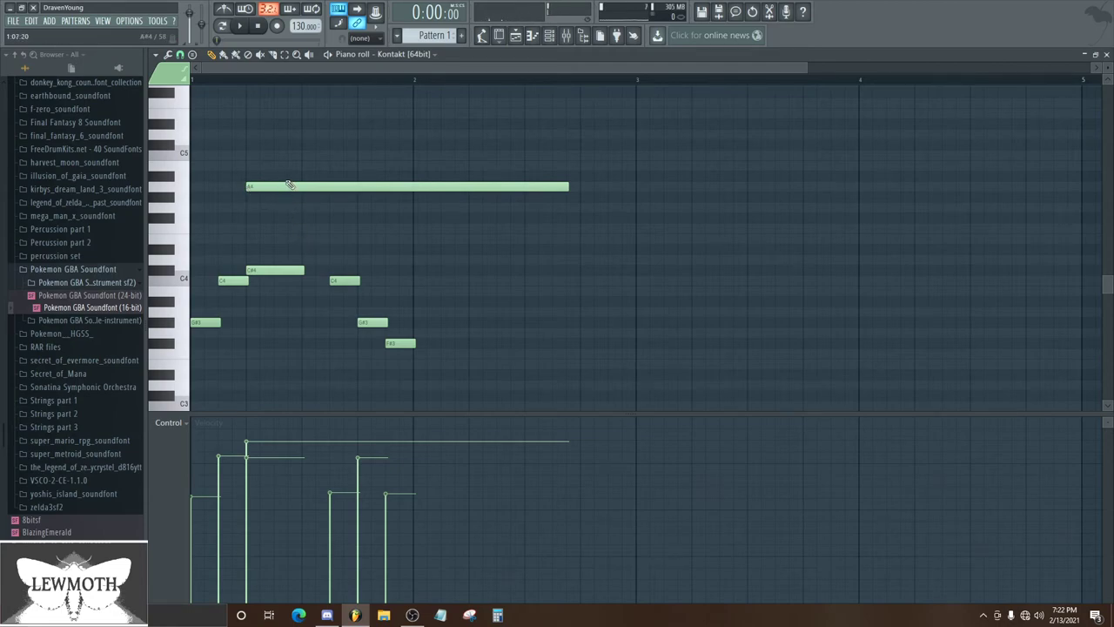
click(287, 188)
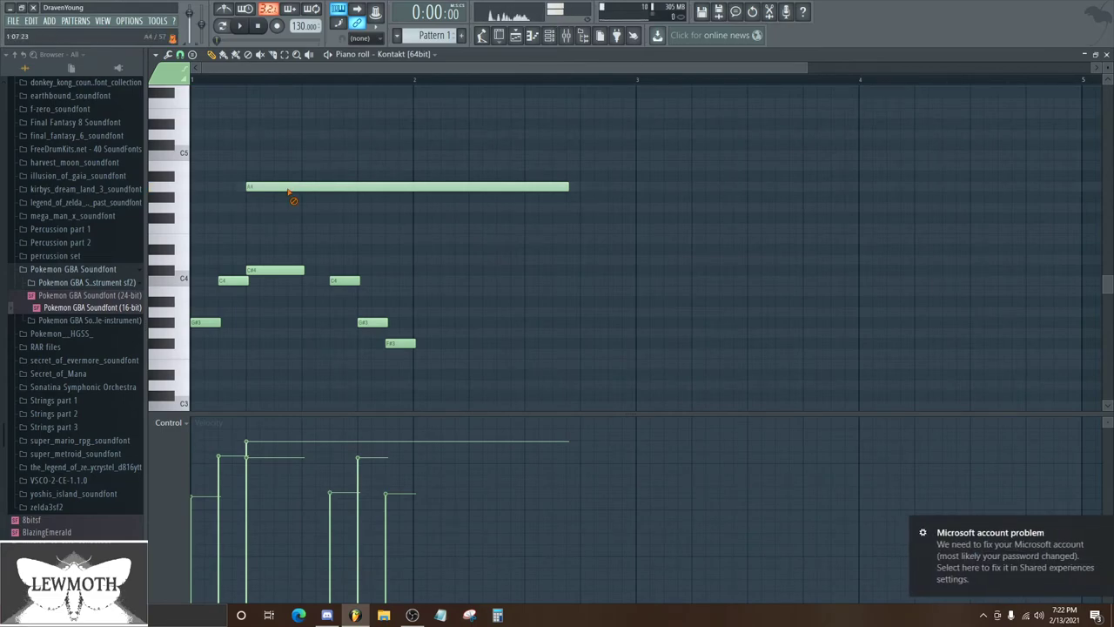
right_click(301, 187)
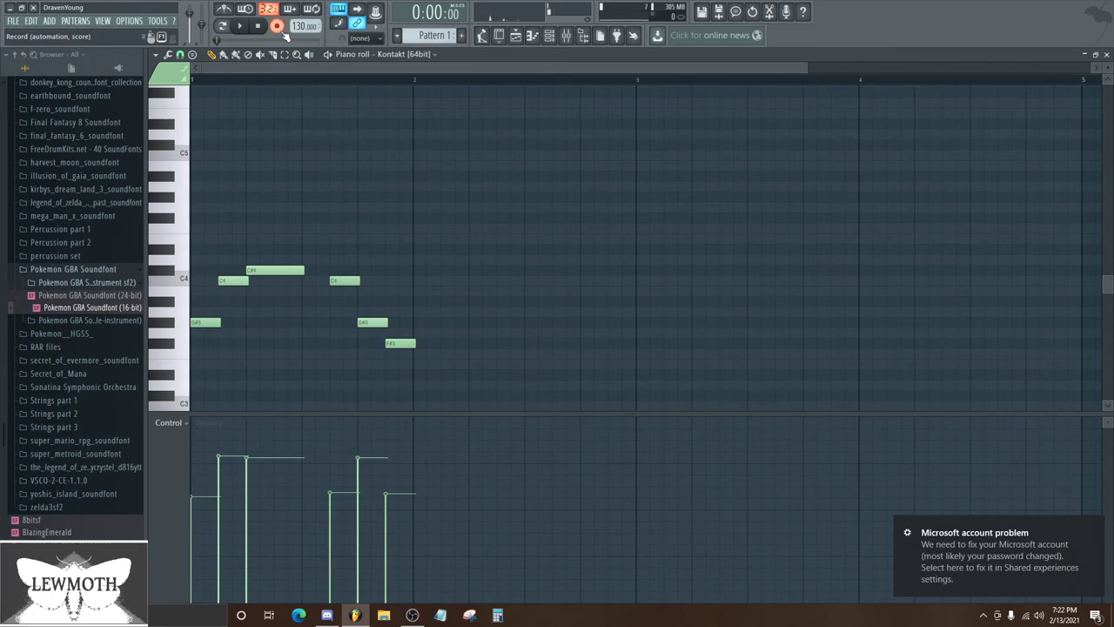
Record pitch bends over the melody, replay it with recording disarmed, and stop playback
key(space)
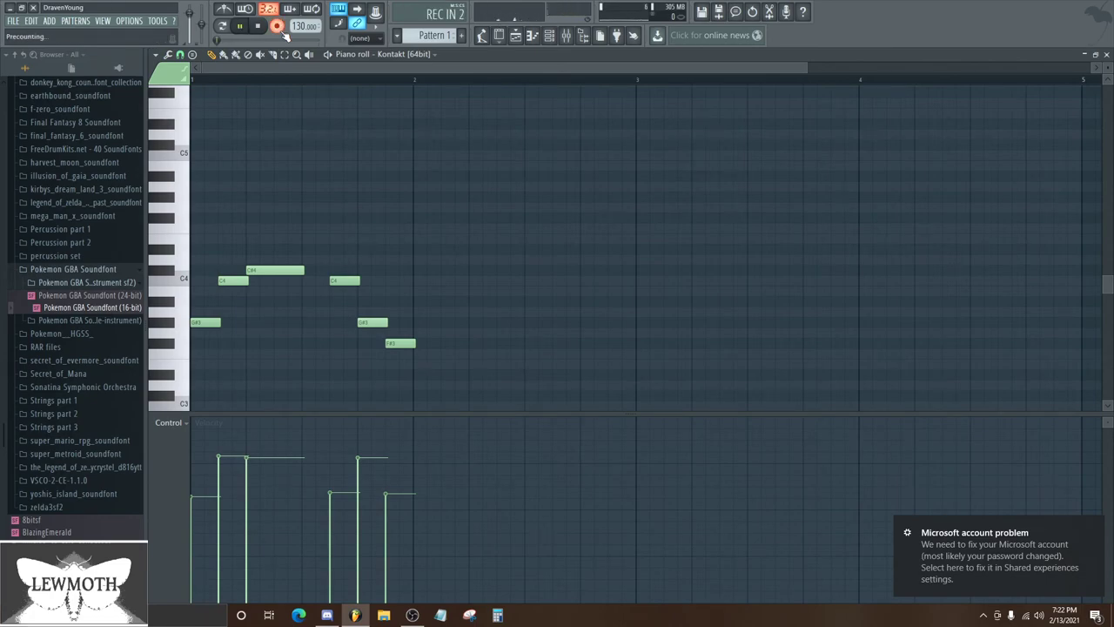
key(space)
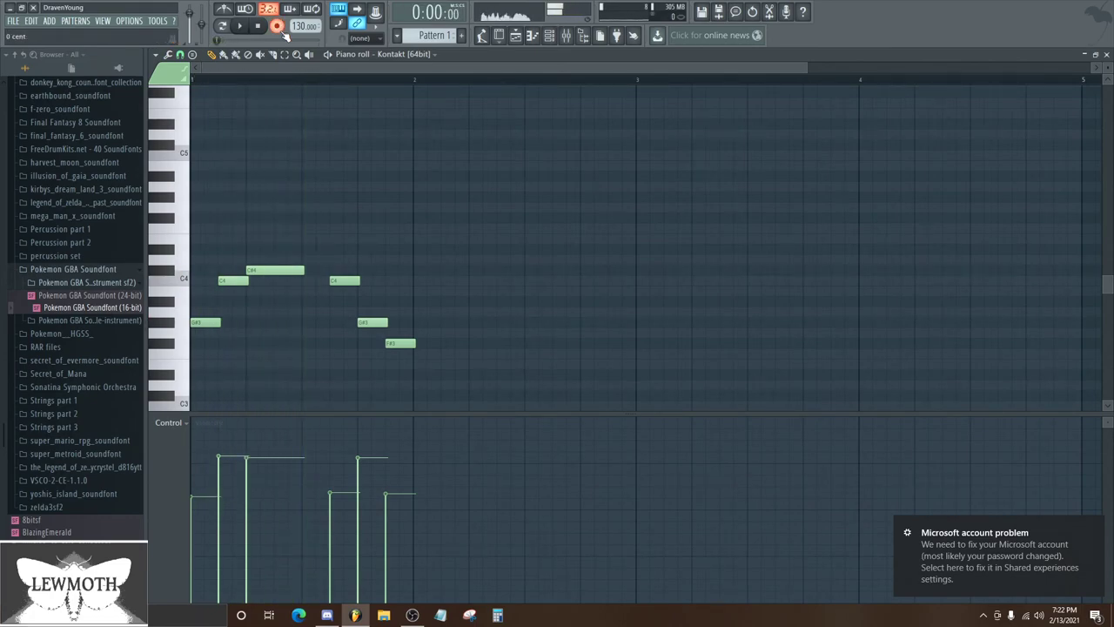
key(space)
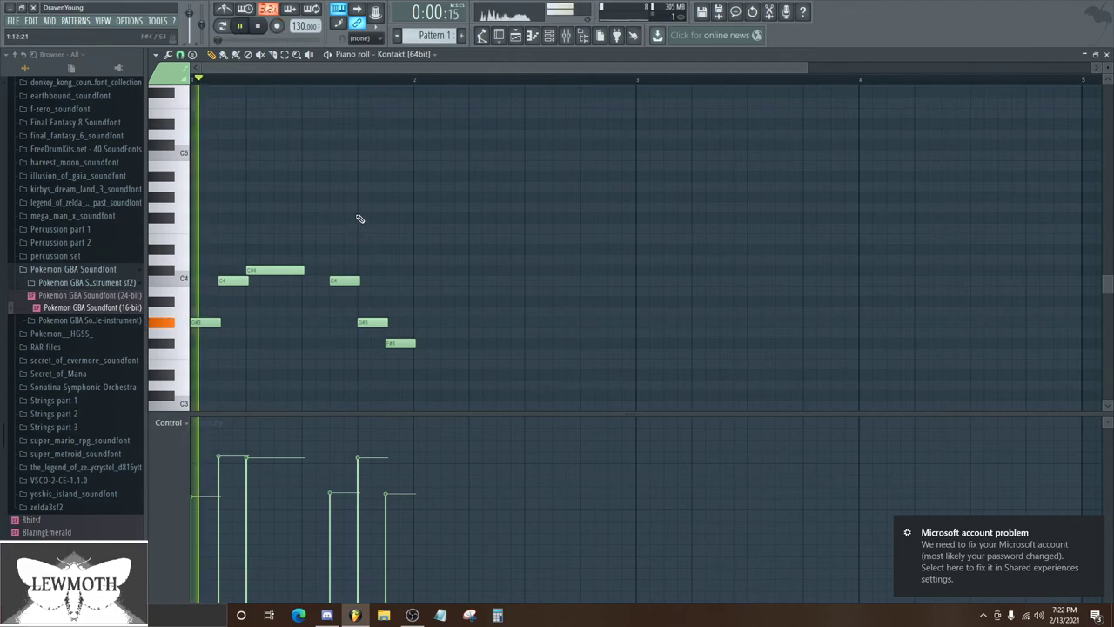
key(space)
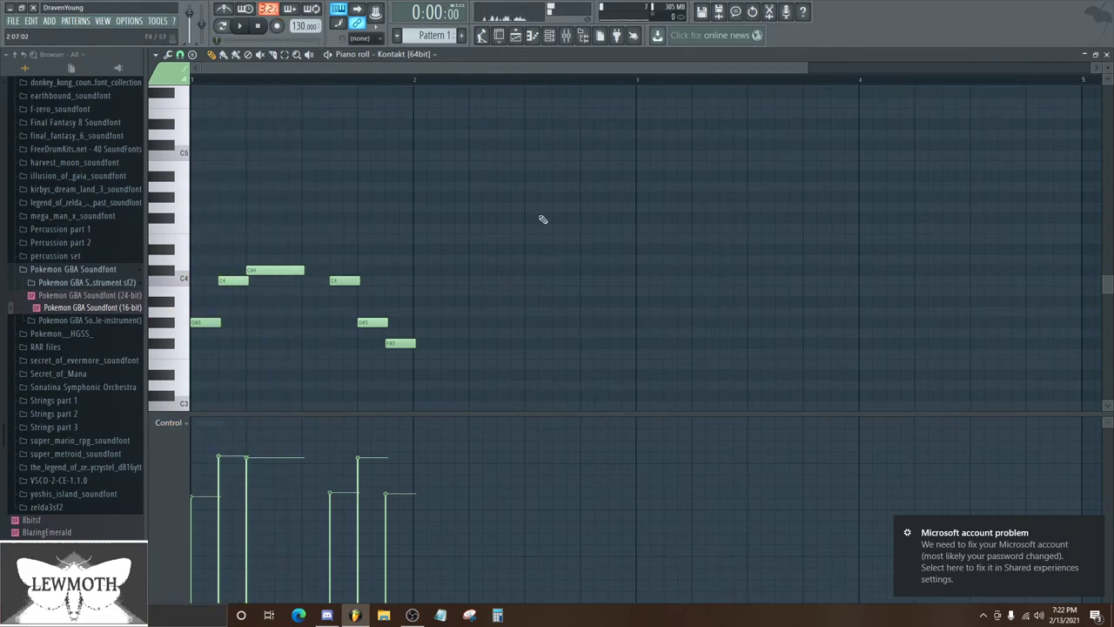
Set the Kontakt channel's pitch knob range to 7 semitones and audition the melody
click(1107, 54)
click(249, 87)
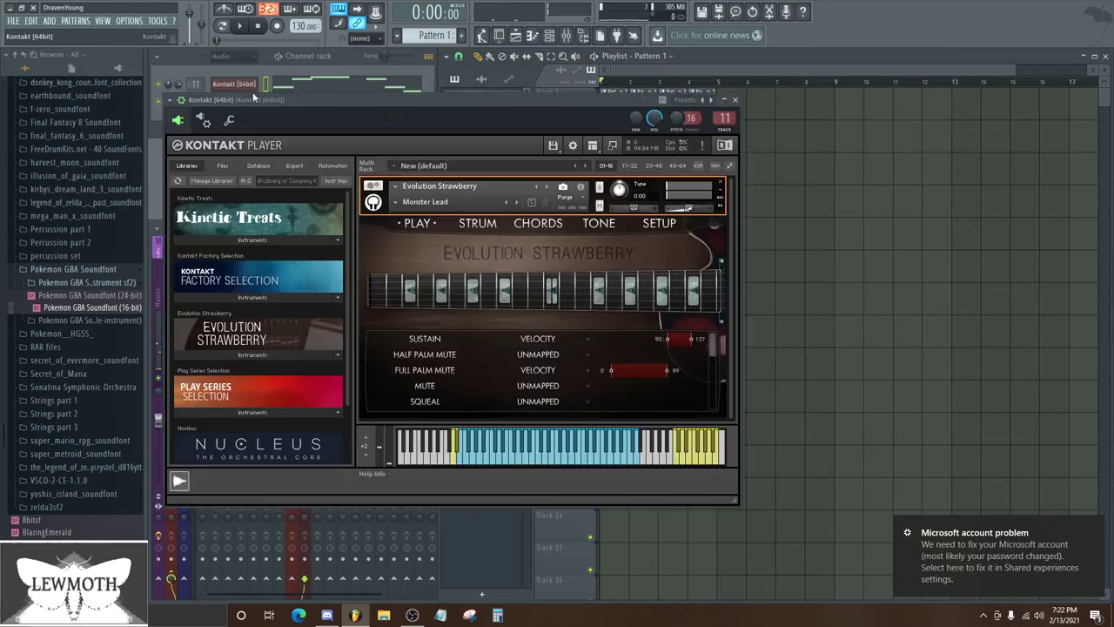
drag(692, 119, 692, 112)
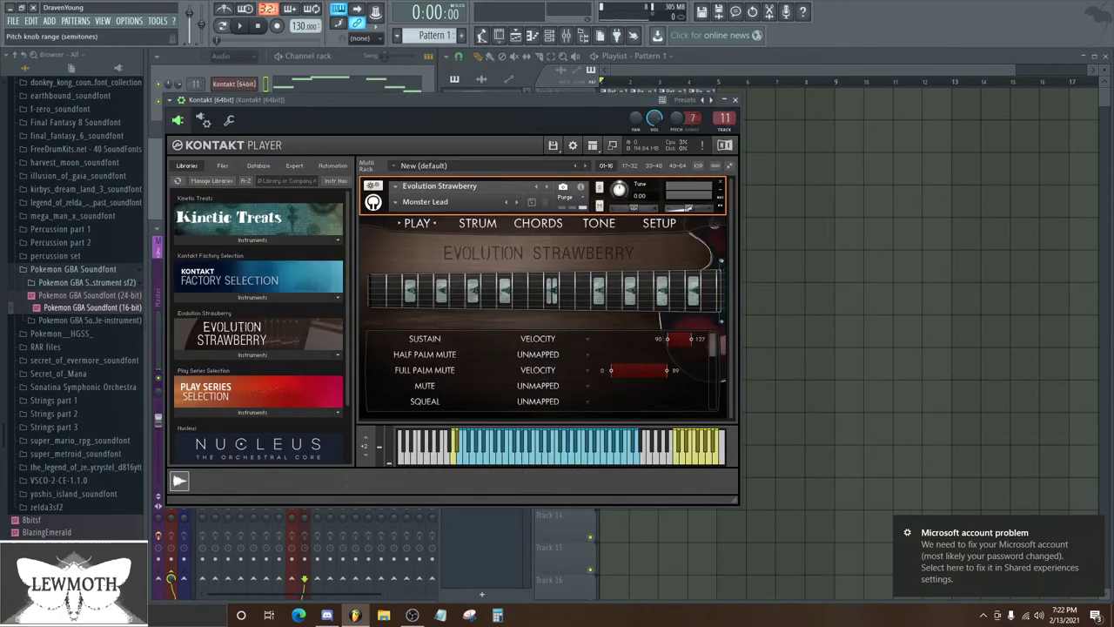
key(space)
mouse_move(613, 103)
mouse_down()
mouse_move(599, 103)
mouse_move(611, 104)
mouse_up()
key(space)
Try pitch knob ranges of 4 and 1 semitones, replaying the melody with each
drag(707, 122, 651, 110)
key(space)
key(space)
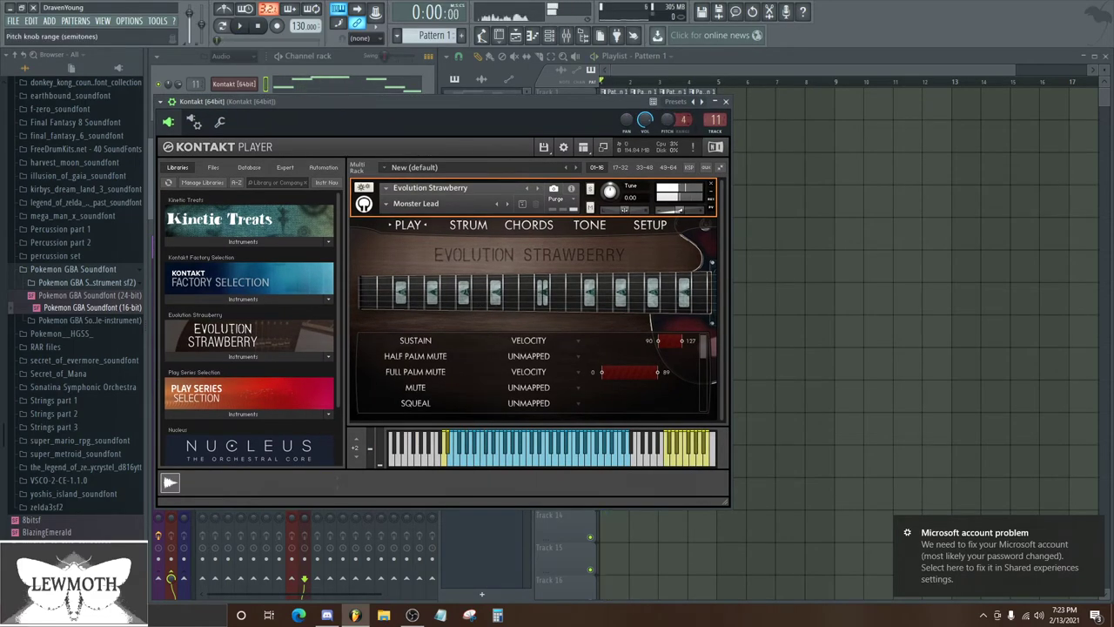
drag(608, 99, 580, 101)
key(space)
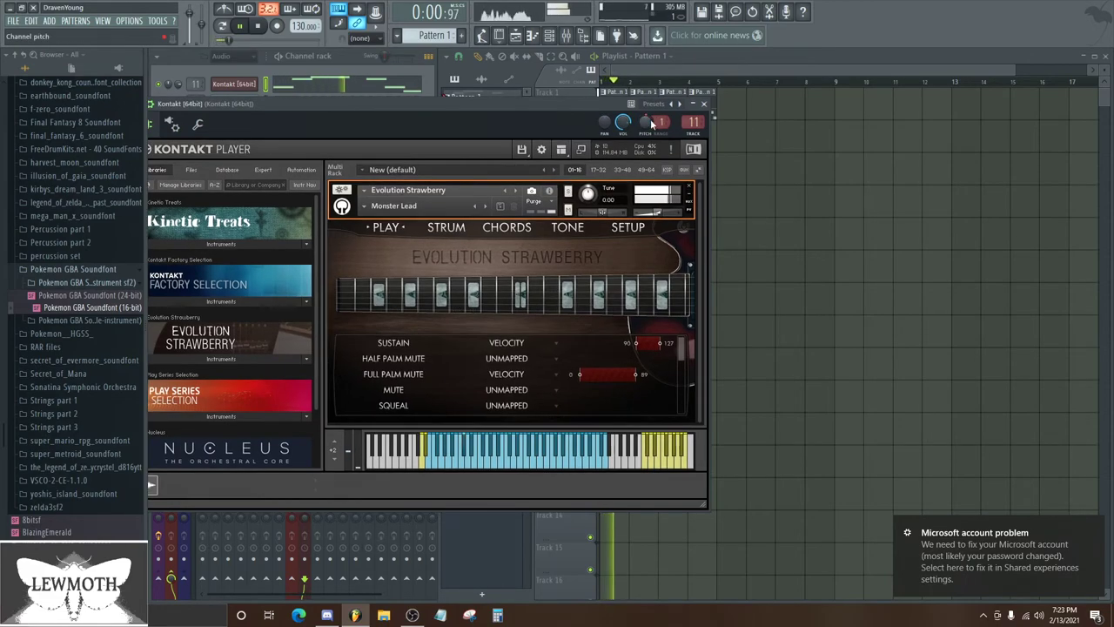
key(space)
Set the pitch knob range to 2 semitones, replay the melody, close the Kontakt window and stop playback
drag(660, 121, 659, 129)
key(space)
key(space)
key(space)
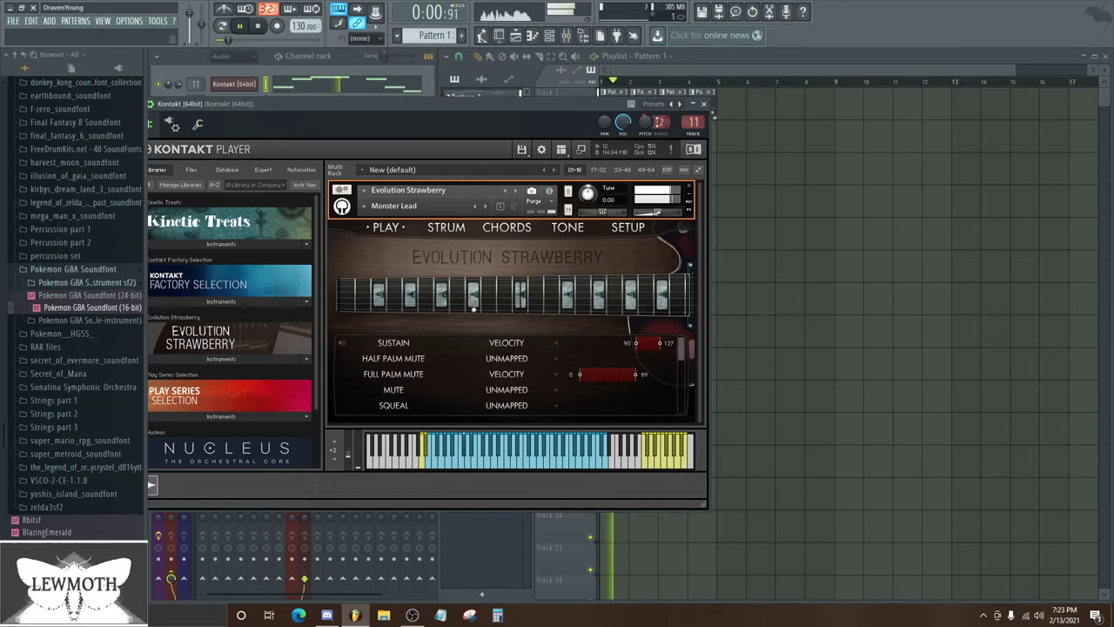
click(703, 104)
key(space)
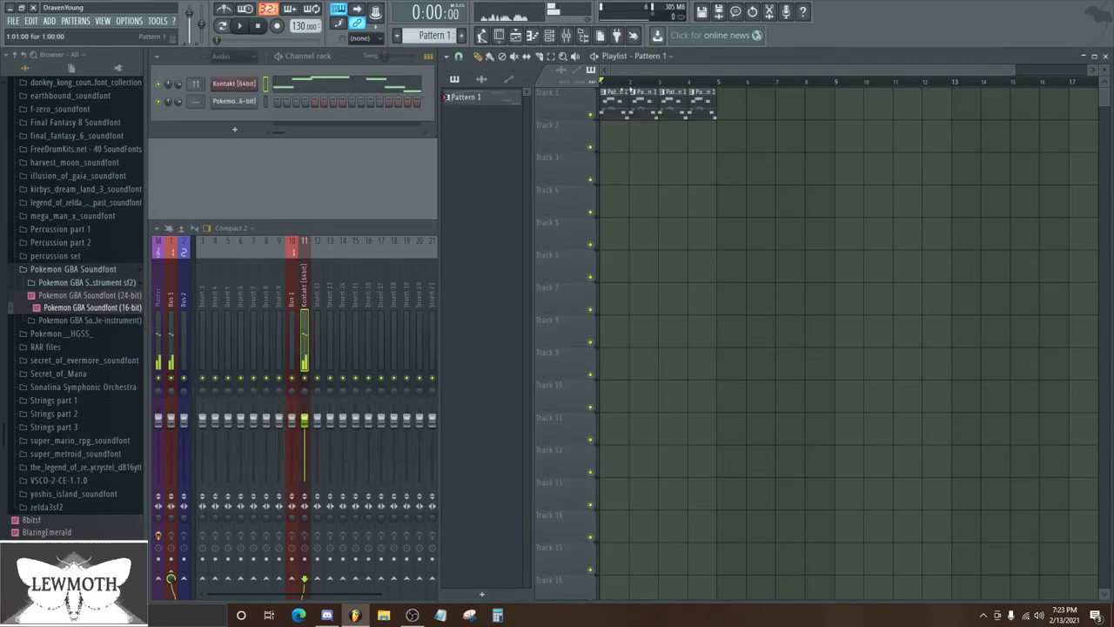
Show the channel pitch events in the piano roll's control lane and flatten the recorded bends to a level line
click(535, 35)
click(170, 422)
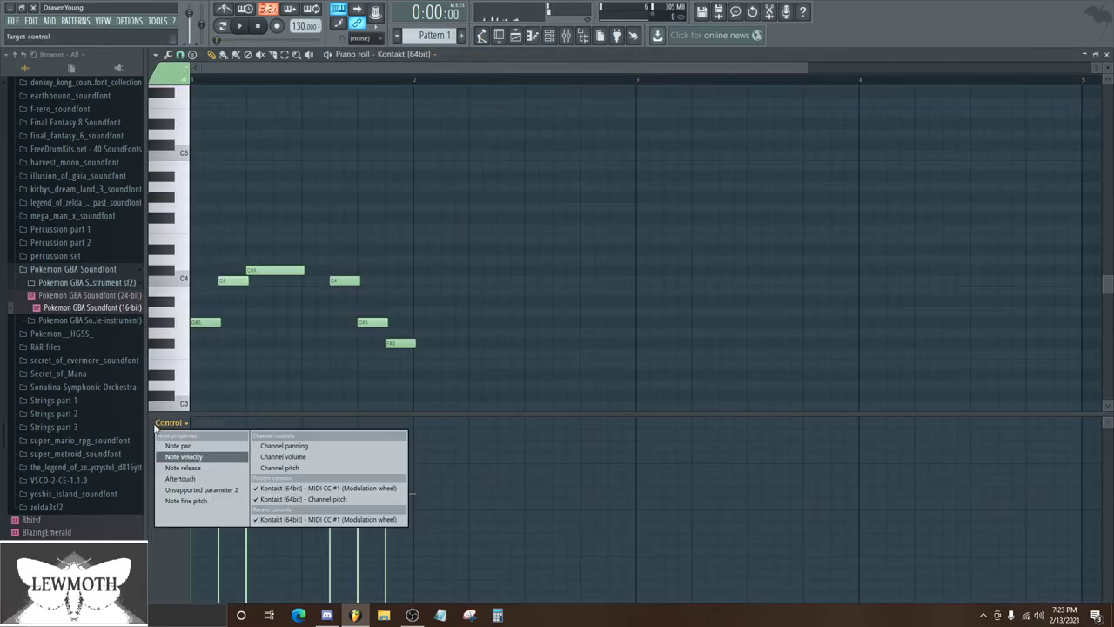
click(317, 499)
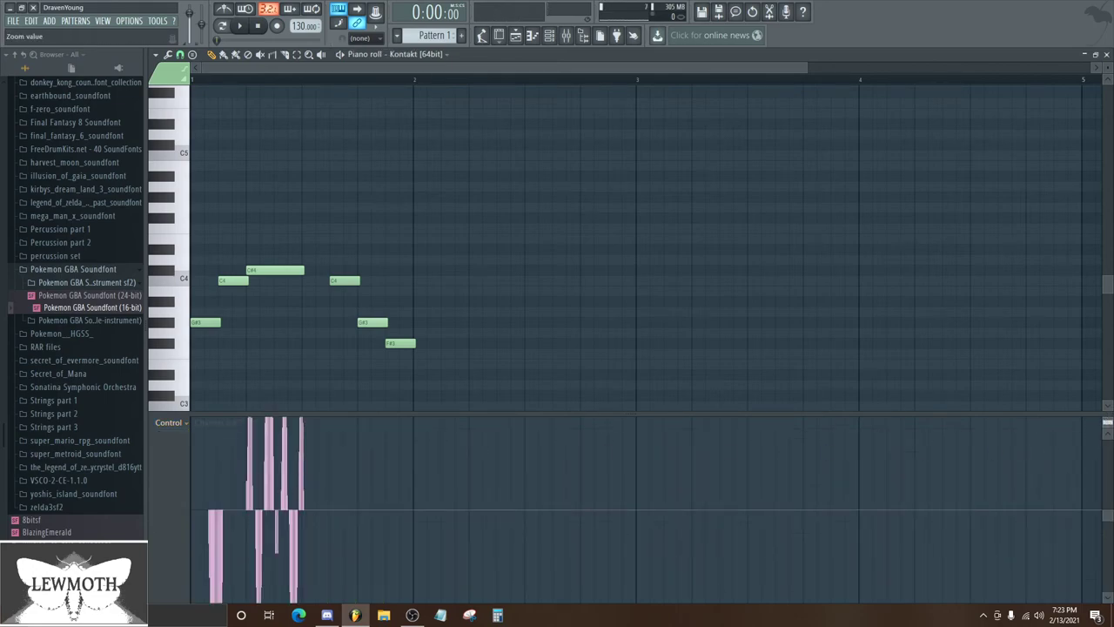
drag(1107, 422, 1107, 502)
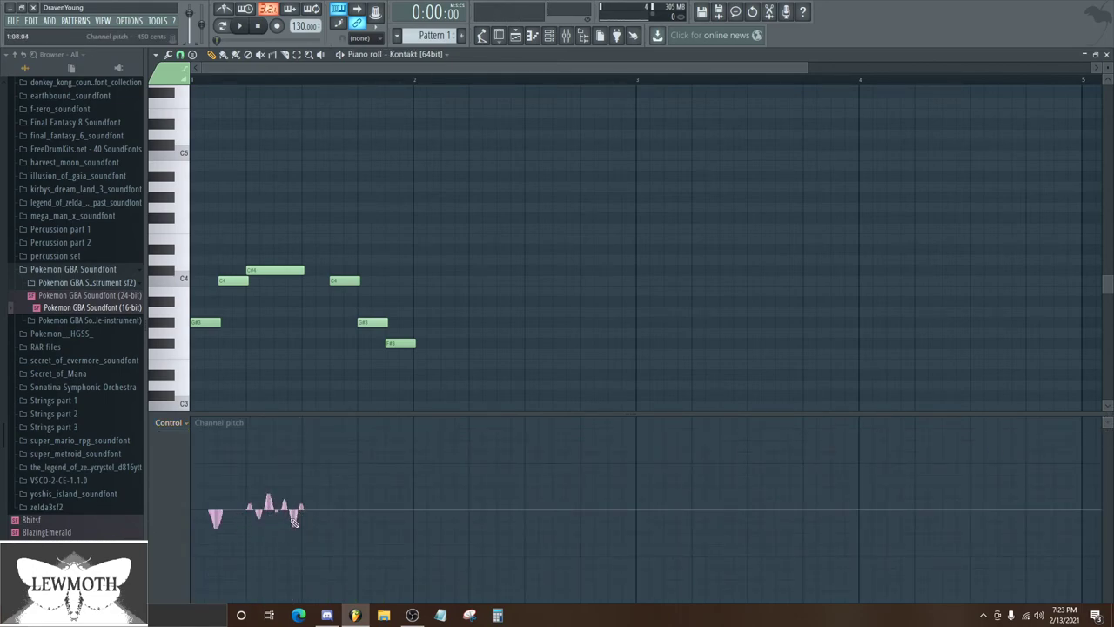
click(170, 422)
click(164, 423)
drag(214, 514, 328, 511)
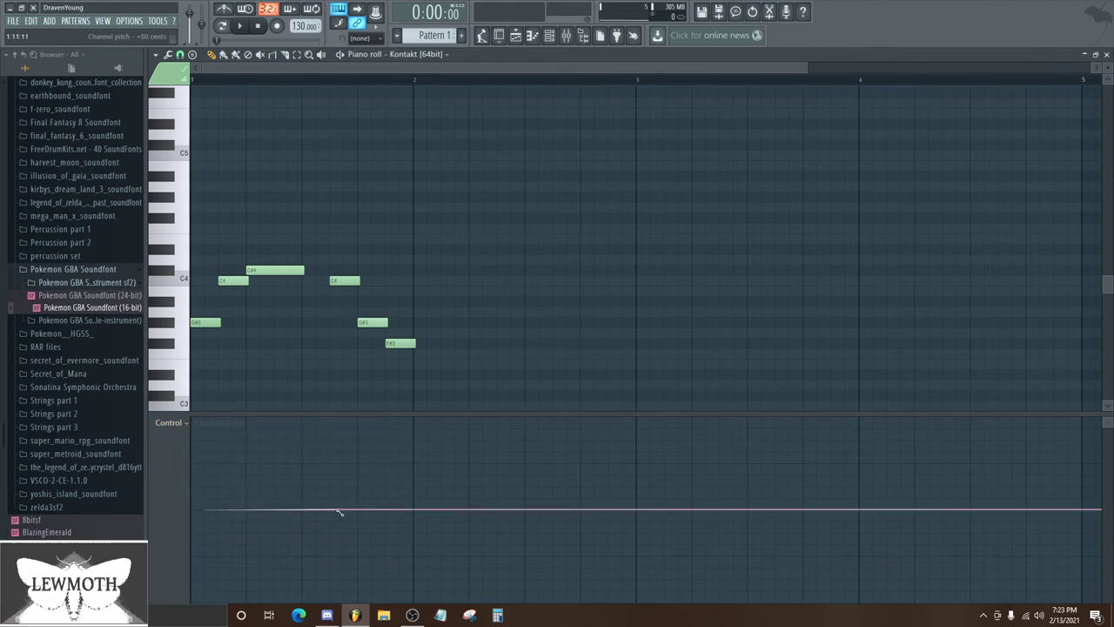
click(176, 423)
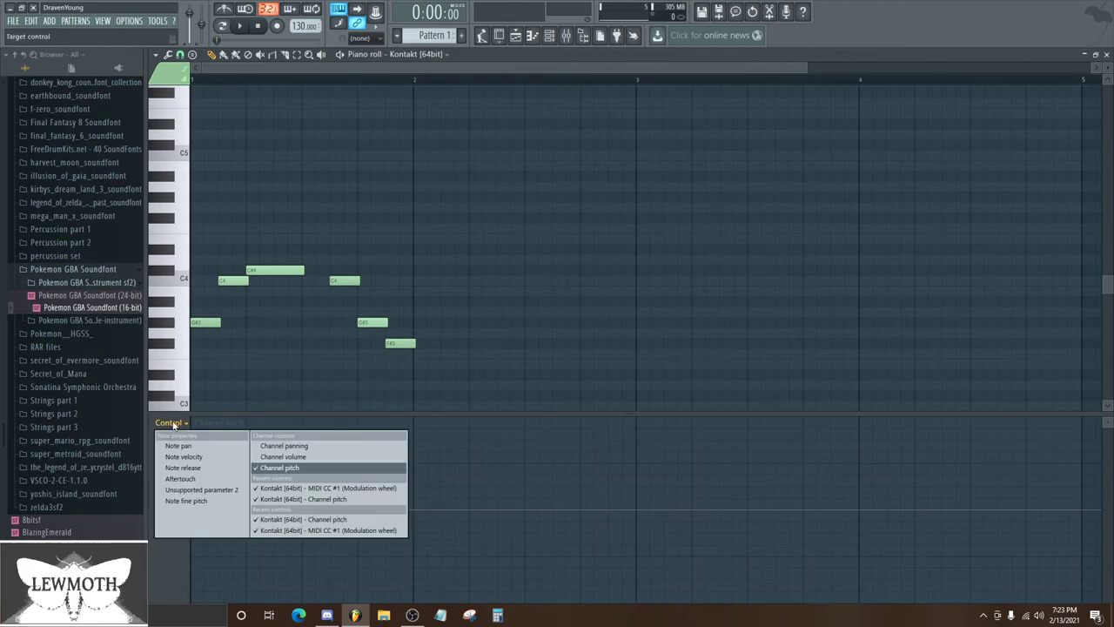
click(166, 423)
Draw a long trial G#4 above the melody, audition it repeatedly and delete it
click(229, 196)
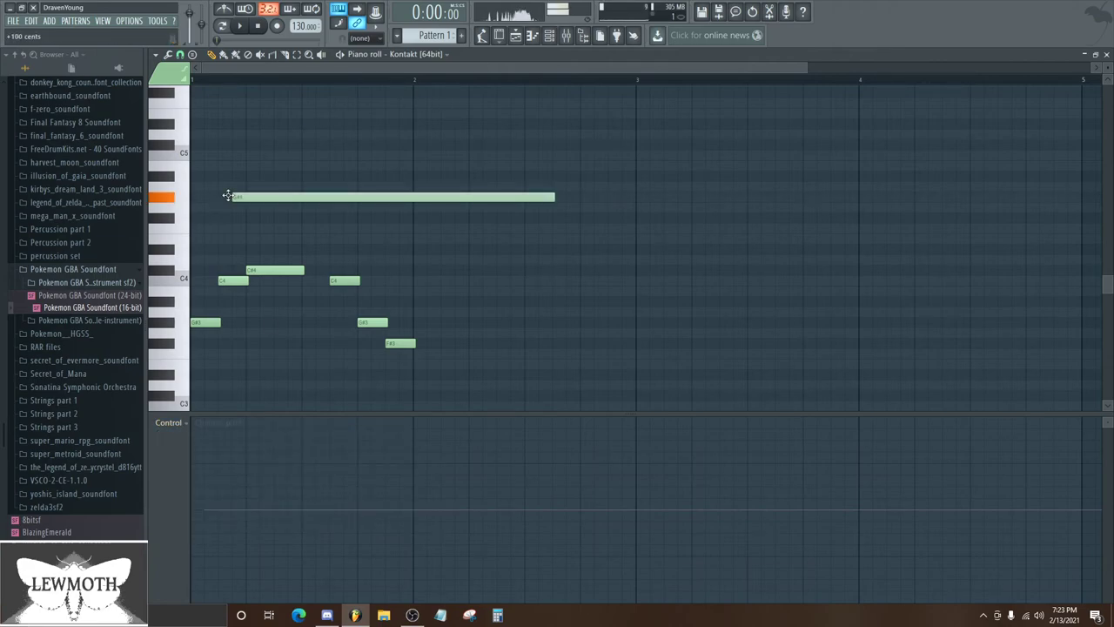
click(311, 195)
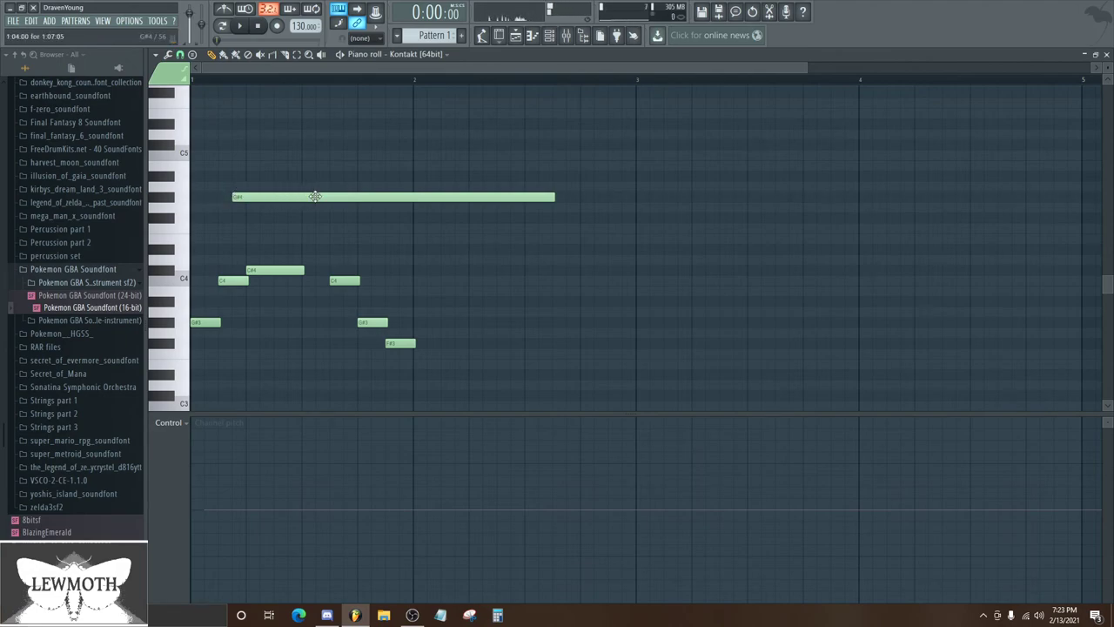
click(315, 196)
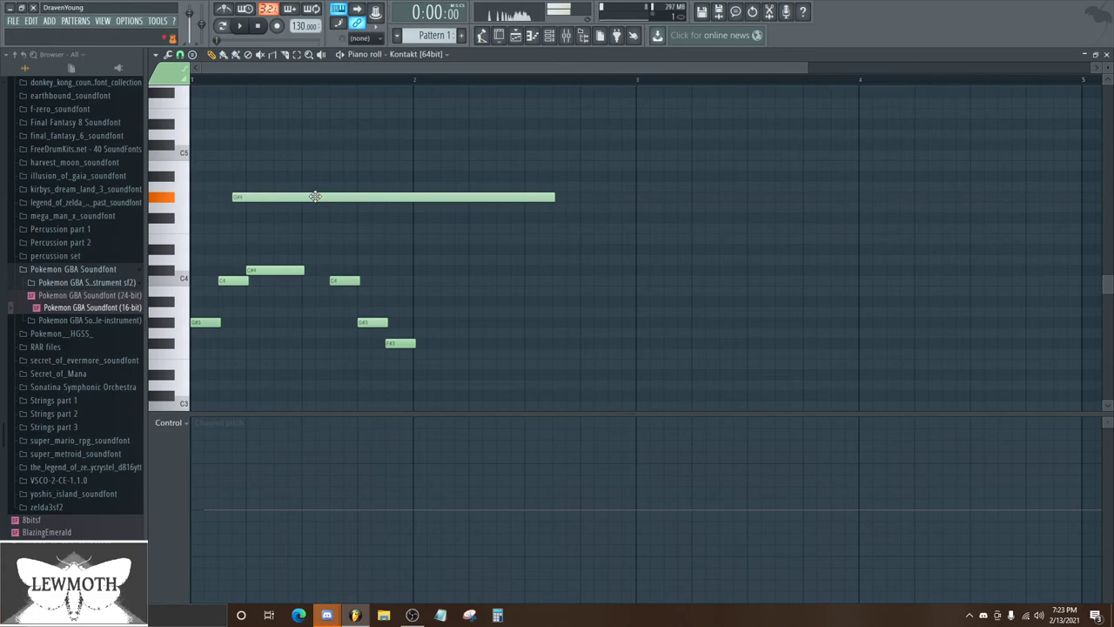
right_click(316, 196)
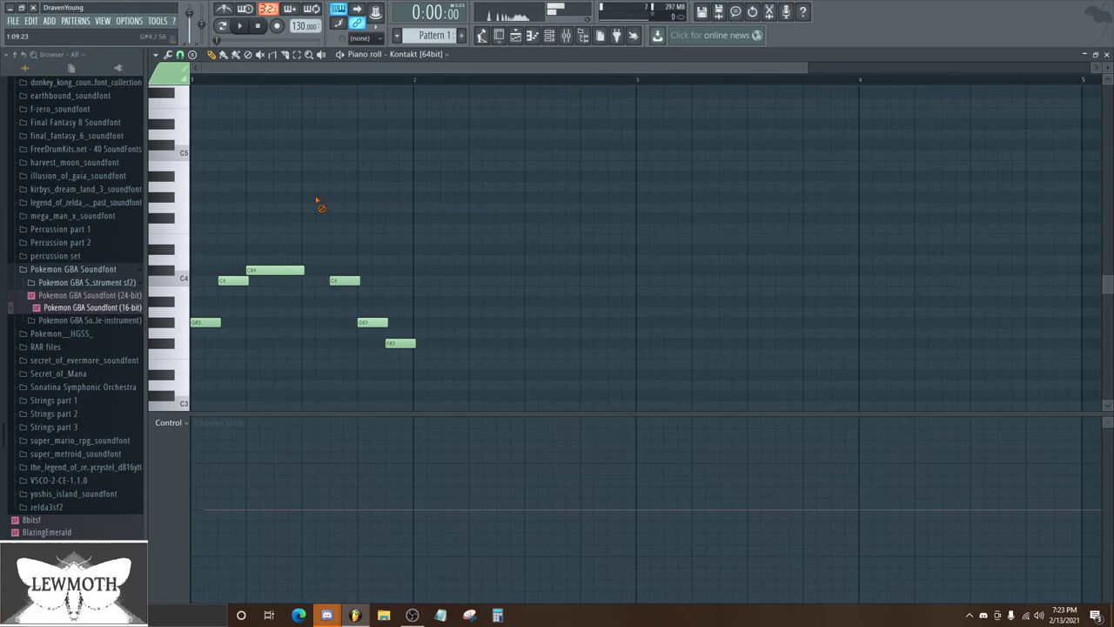
Play the melody with recording armed, stop playback and disarm recording
click(277, 26)
key(space)
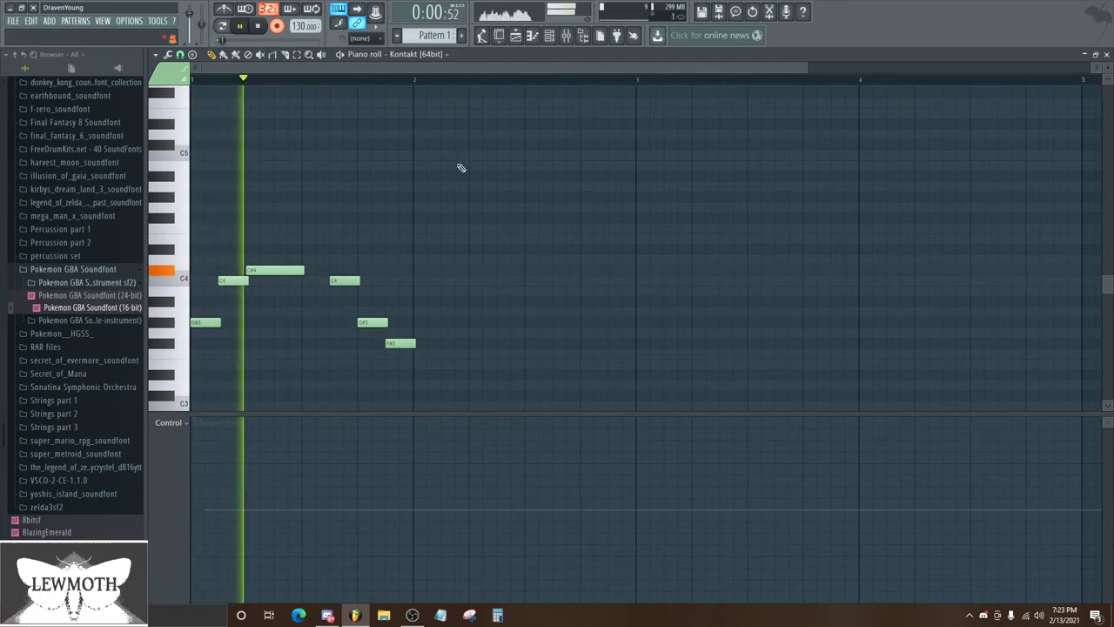
key(space)
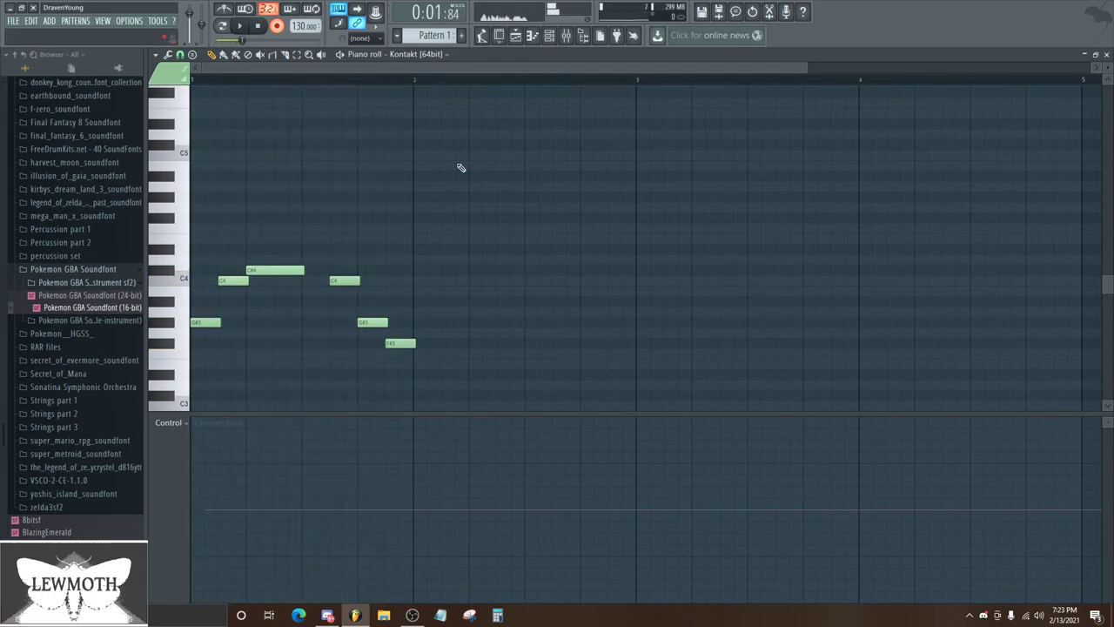
click(276, 27)
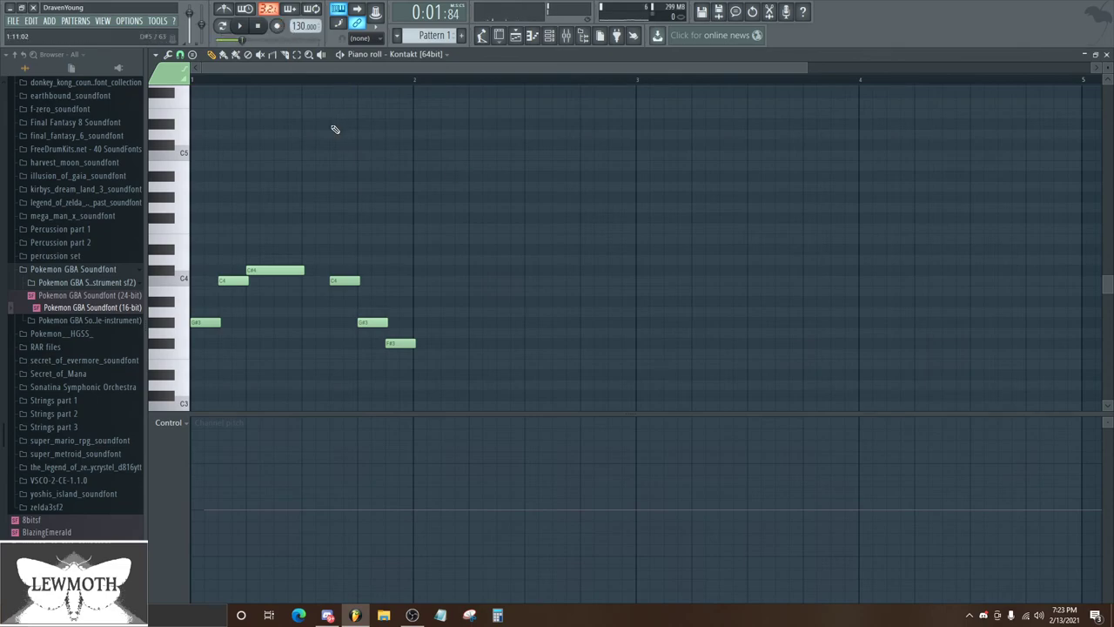
Replay the melody, shifting all its notes one octave up and one octave below the original, return them to their original octave and stop playback
drag(809, 69, 602, 70)
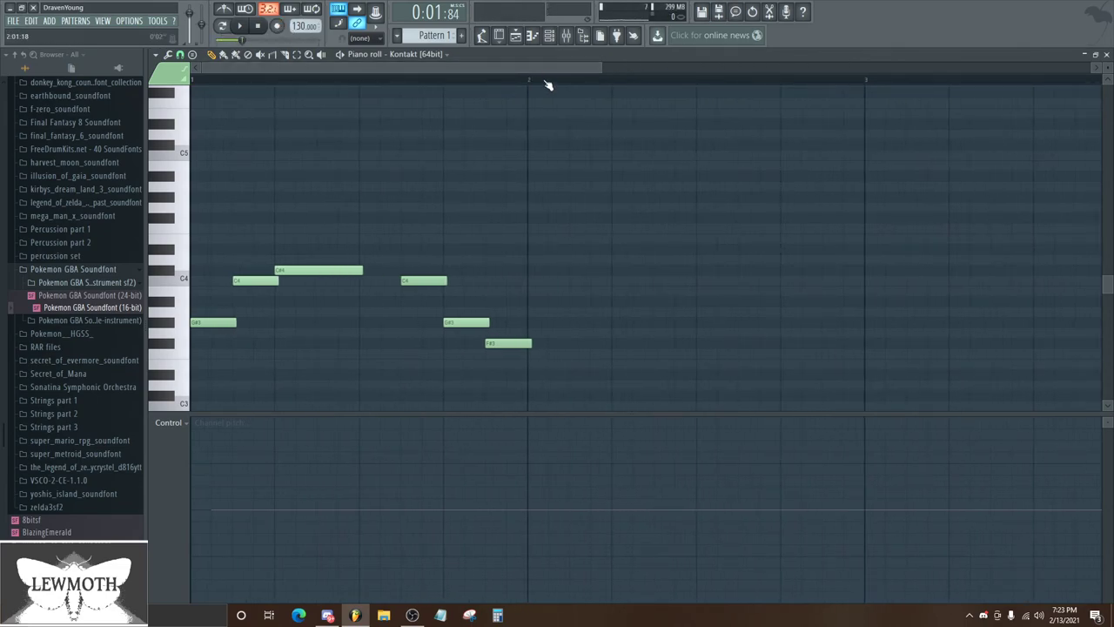
key(space)
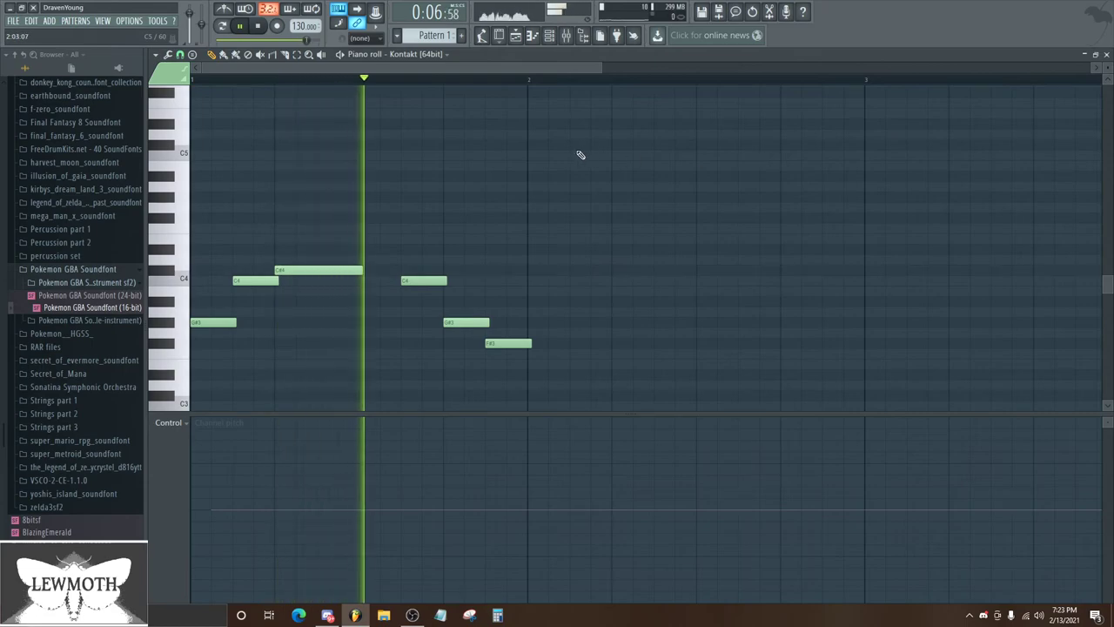
key(ctrl+Up)
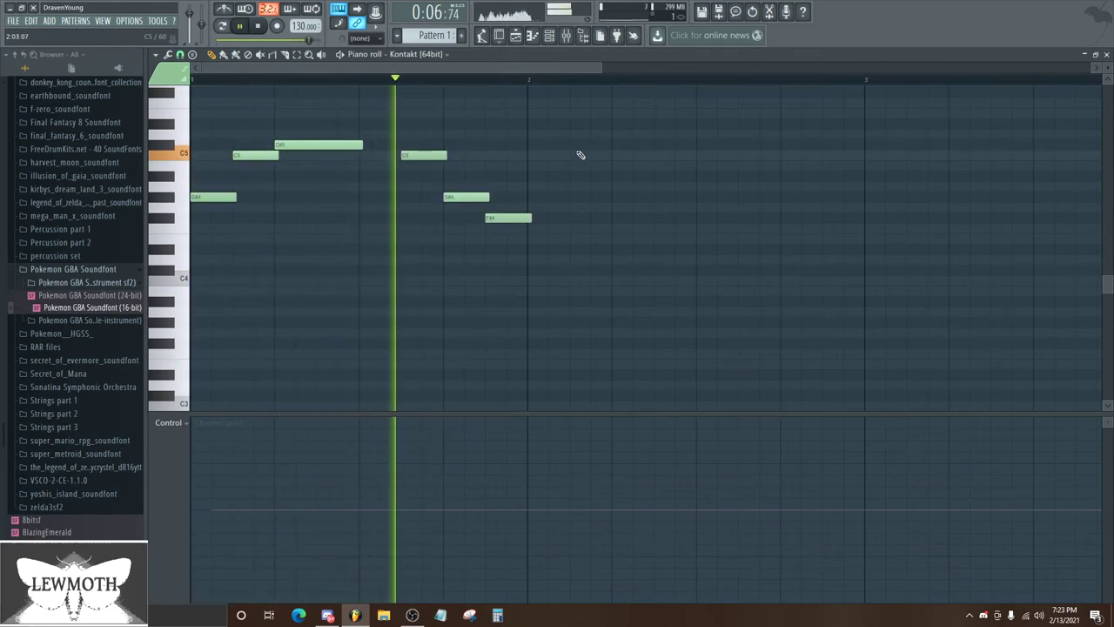
key(ctrl+Down)
key(ctrl+Down)
key(ctrl+Up)
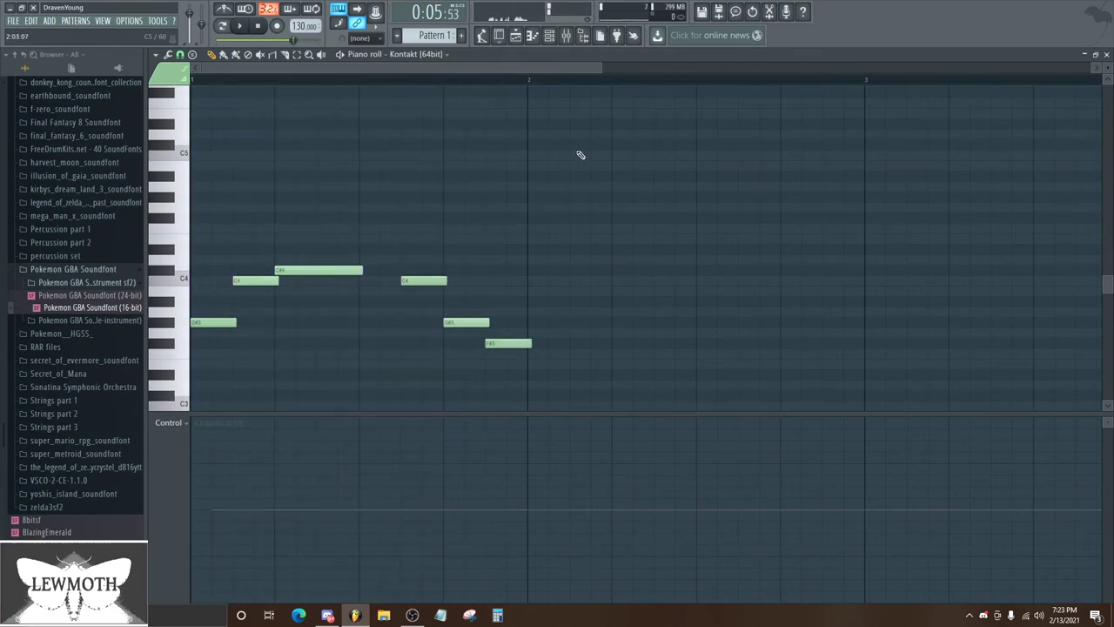
Delete all the melody notes from the Kontakt piano roll and close it
key(space)
key(ctrl+a)
key(Delete)
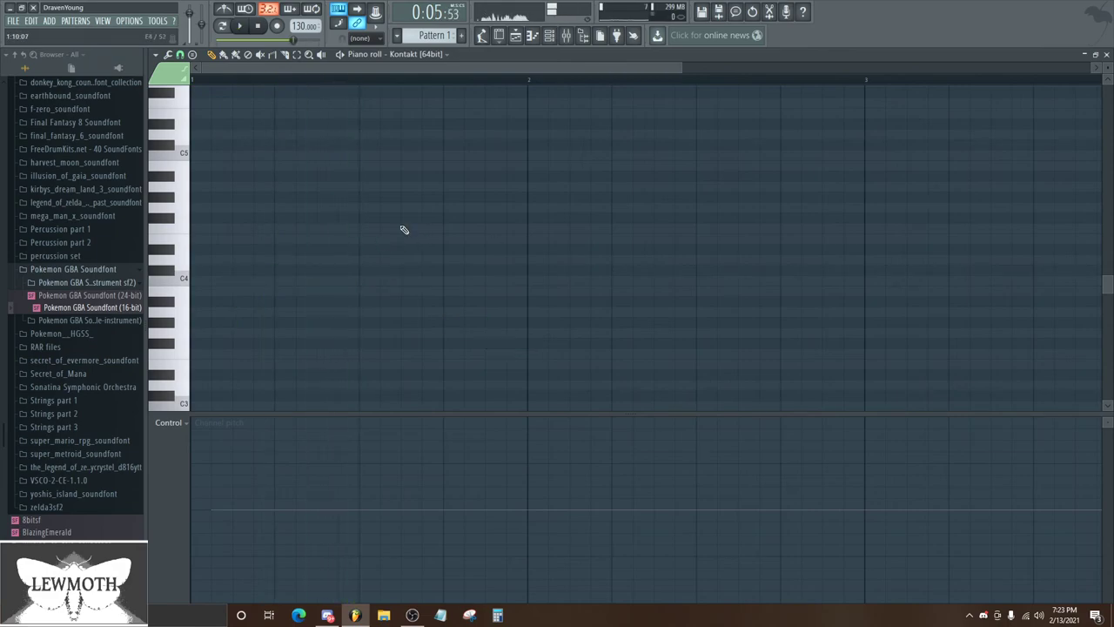
scroll(243, 264, down, 1)
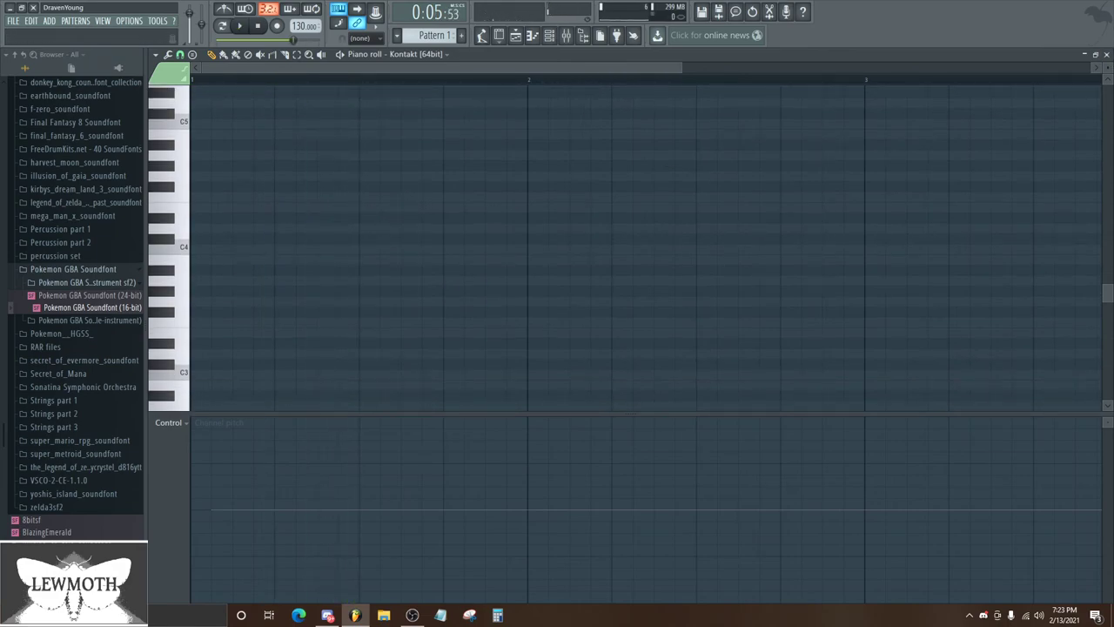
click(1107, 55)
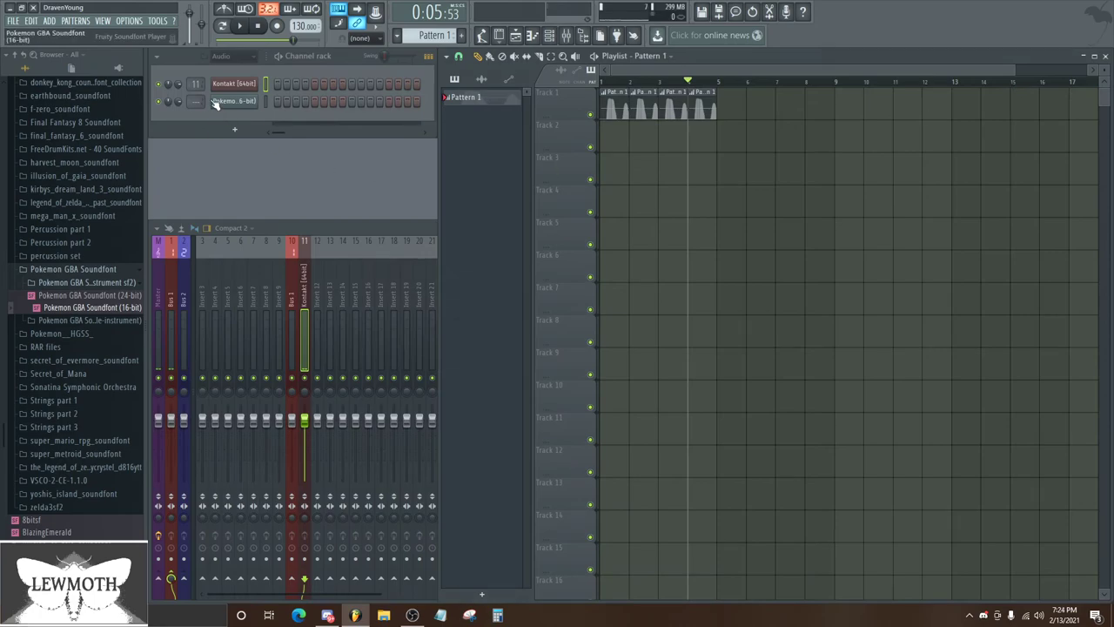
Load the Lost Void preset from the Distorted category in Evolution Strawberry
click(239, 86)
click(366, 209)
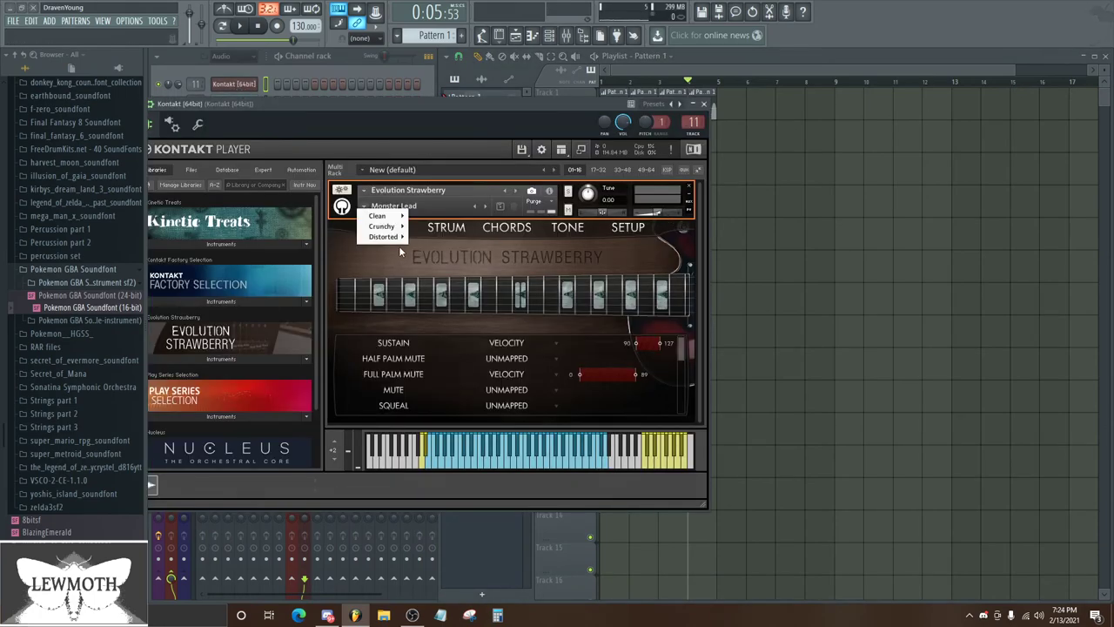
mouse_move(399, 237)
click(431, 332)
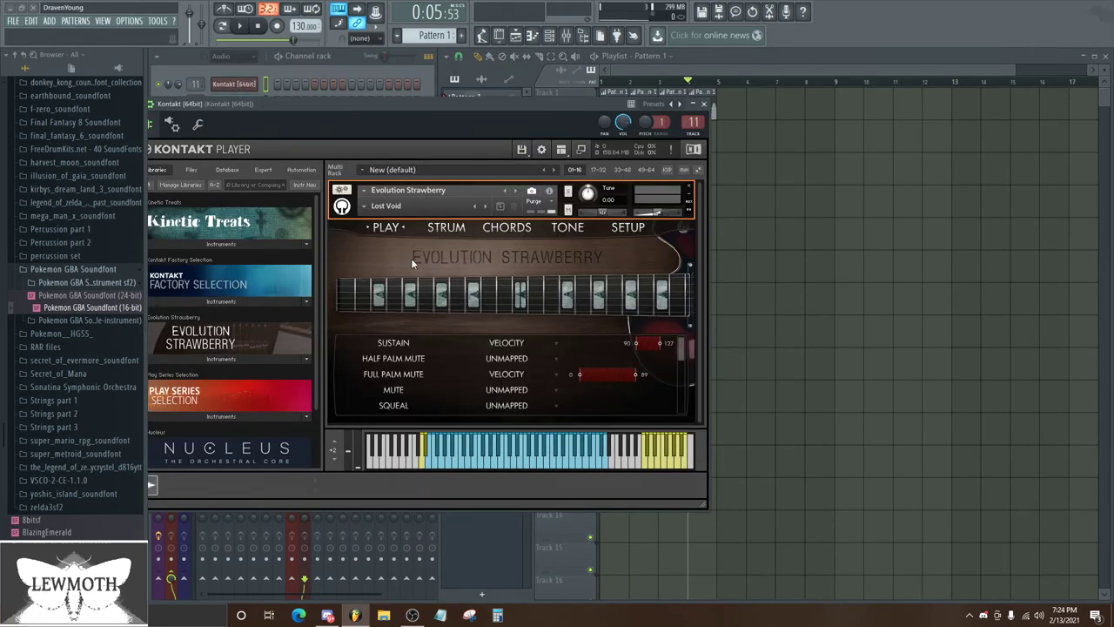
Audition the preset with long trial notes moved down to D3 and C3 in the piano roll, deleting each one
click(532, 36)
drag(233, 321, 217, 367)
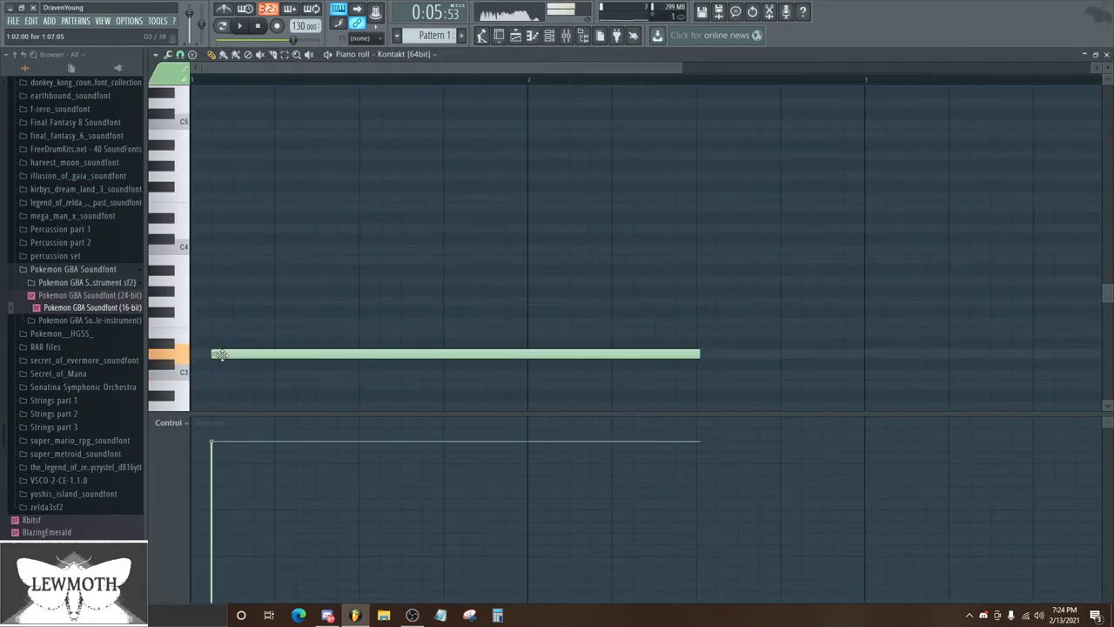
right_click(223, 374)
scroll(229, 383, down, 1)
drag(217, 314, 217, 340)
right_click(239, 340)
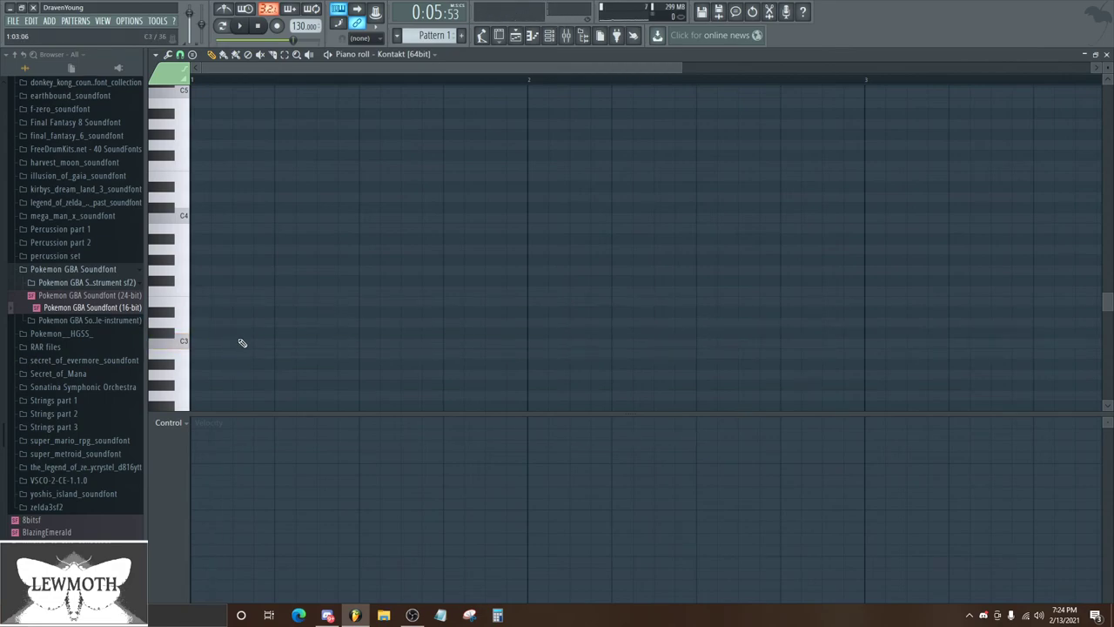
Audition the high register with a long trial note moved up to C7 and delete it
scroll(231, 326, up, 1)
scroll(246, 315, up, 3)
drag(220, 270, 189, 181)
right_click(245, 184)
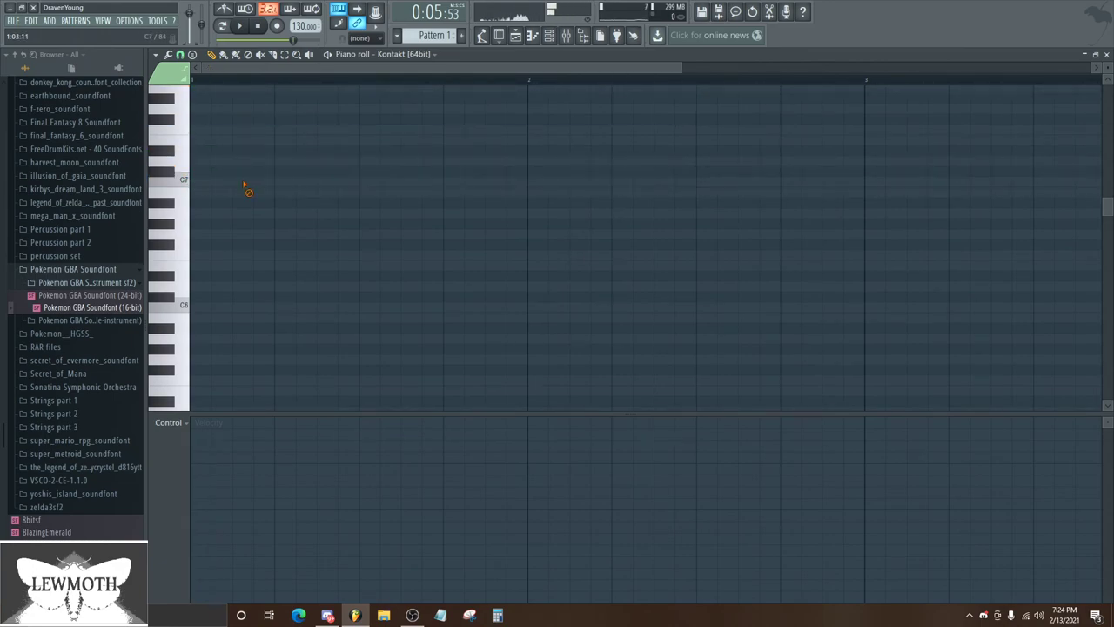
Audition a trial note moved from C4 down to about C3 and another at about A2, deleting each one
scroll(285, 237, down, 1)
scroll(284, 239, down, 2)
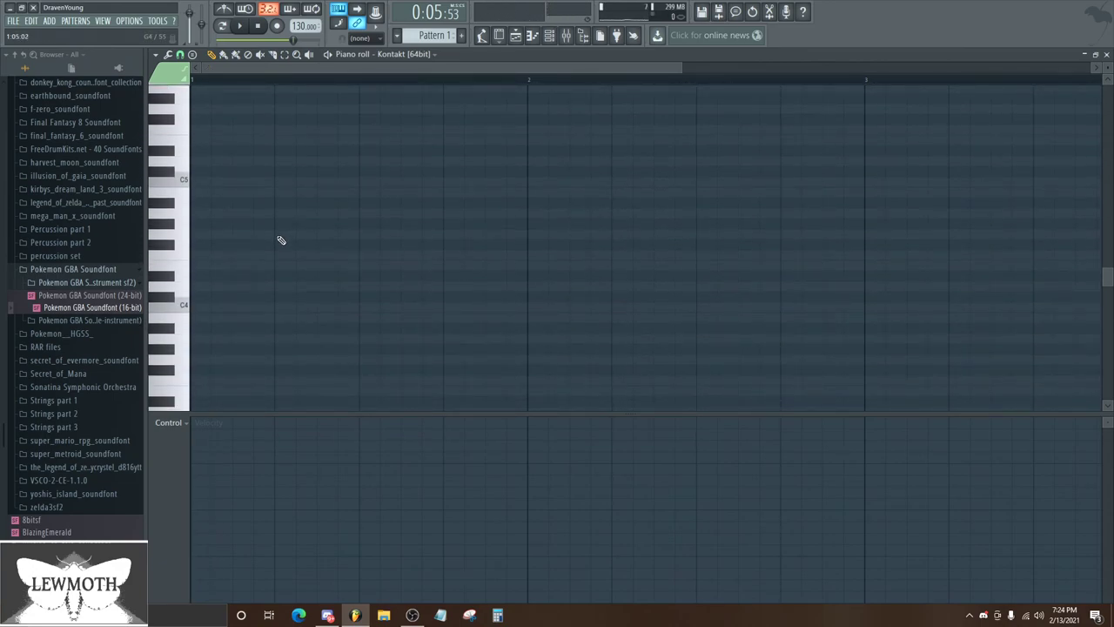
scroll(281, 240, down, 1)
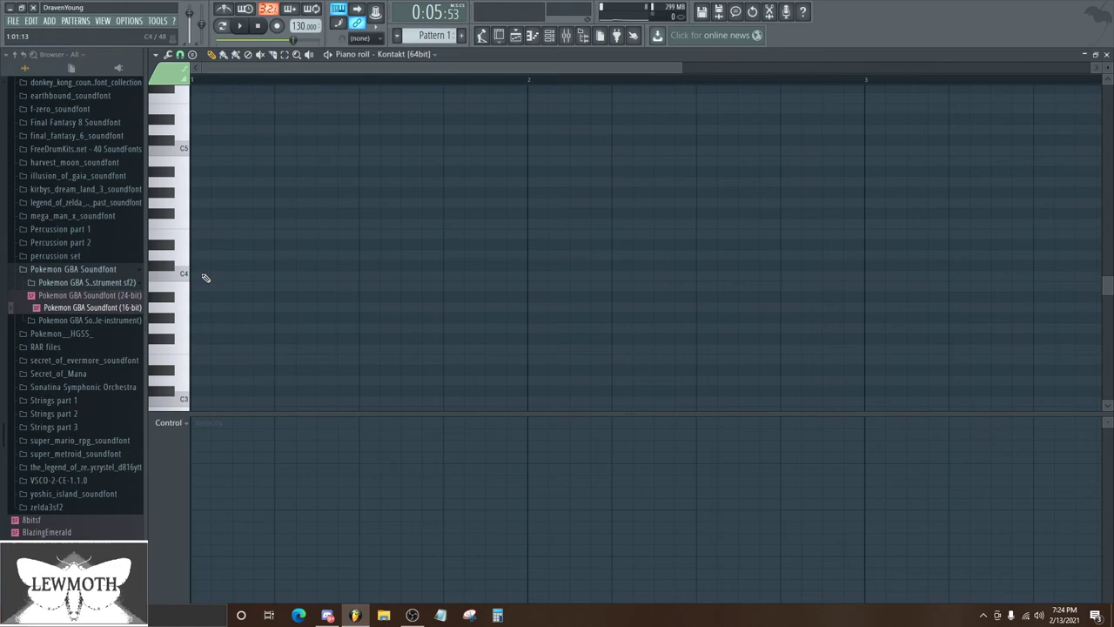
drag(212, 275, 197, 390)
right_click(261, 395)
scroll(211, 360, down, 2)
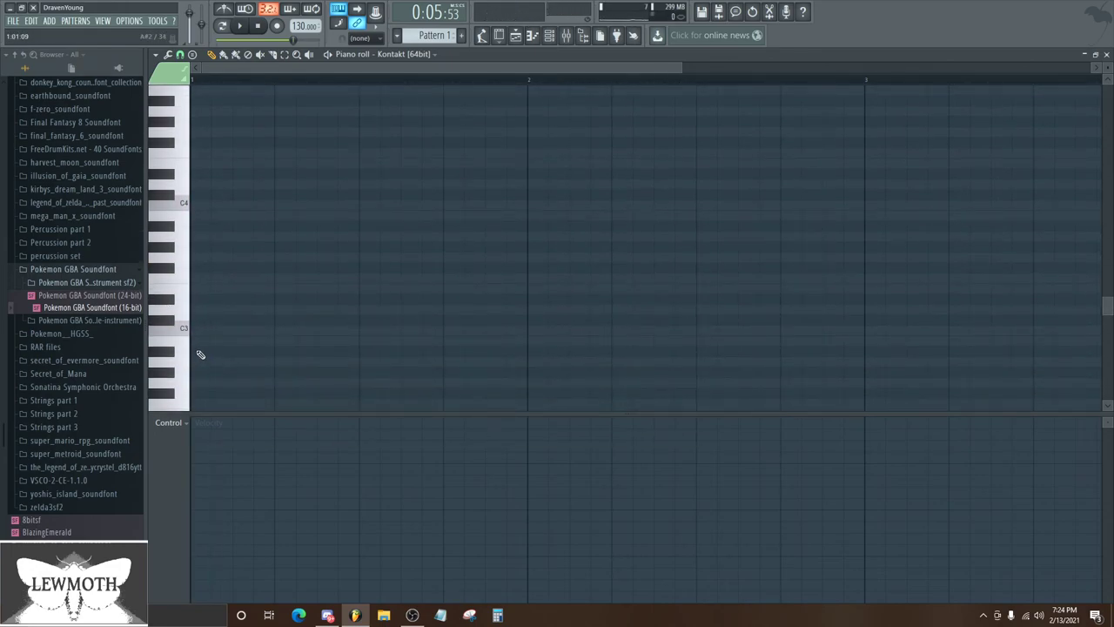
click(203, 362)
right_click(235, 364)
Audition a long trial note a few semitones above C7, delete it and close the piano roll
scroll(236, 357, up, 13)
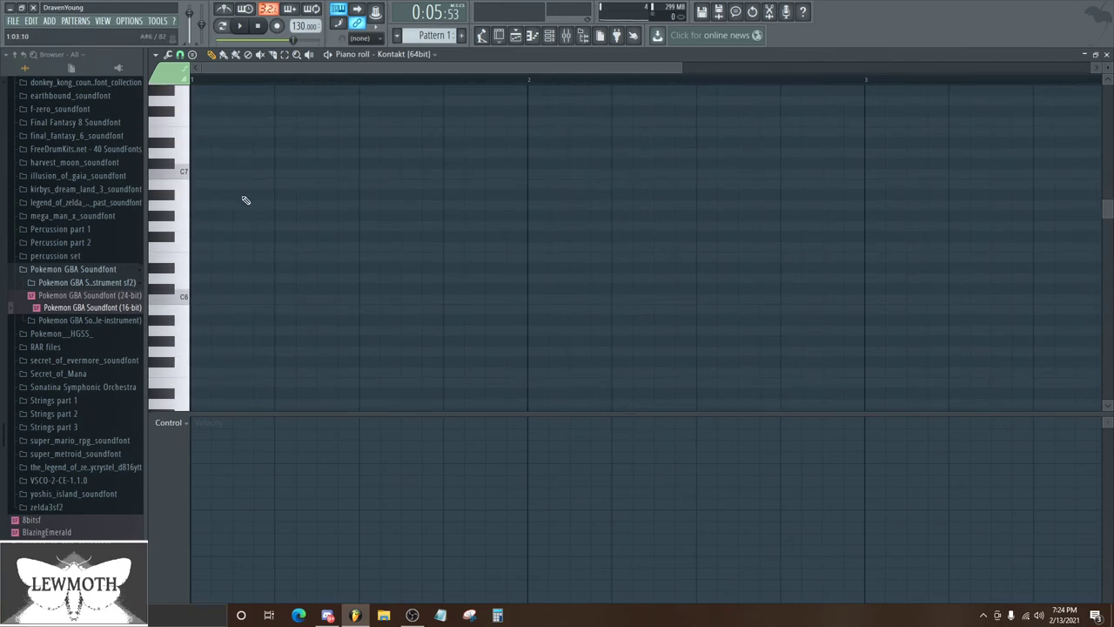
mouse_move(235, 153)
mouse_down()
mouse_move(205, 162)
mouse_move(207, 131)
mouse_up()
right_click(209, 130)
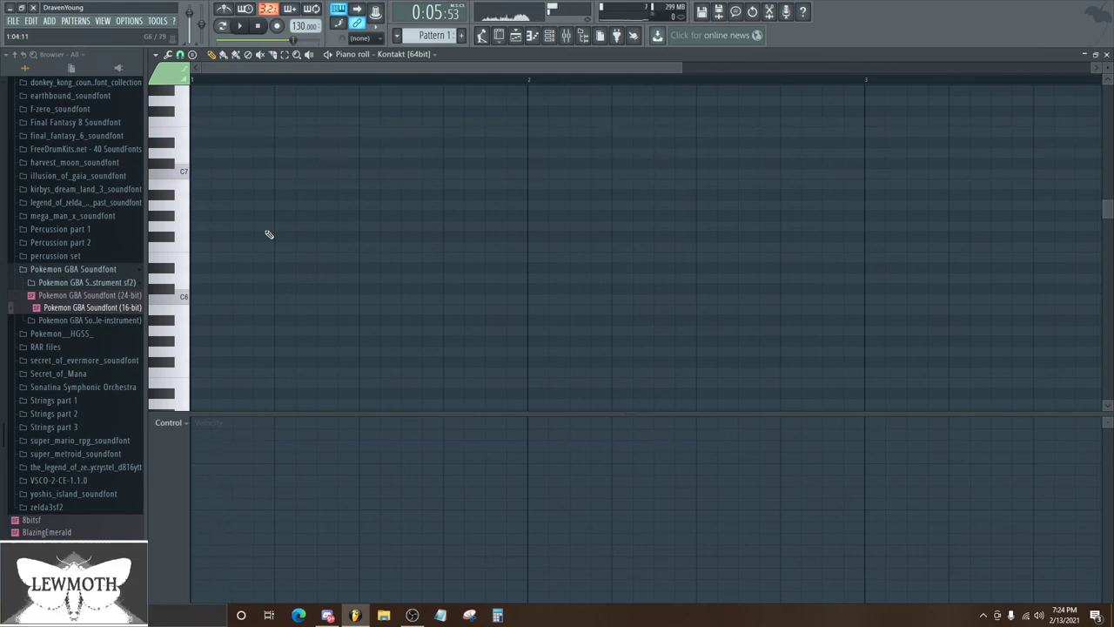
click(1098, 55)
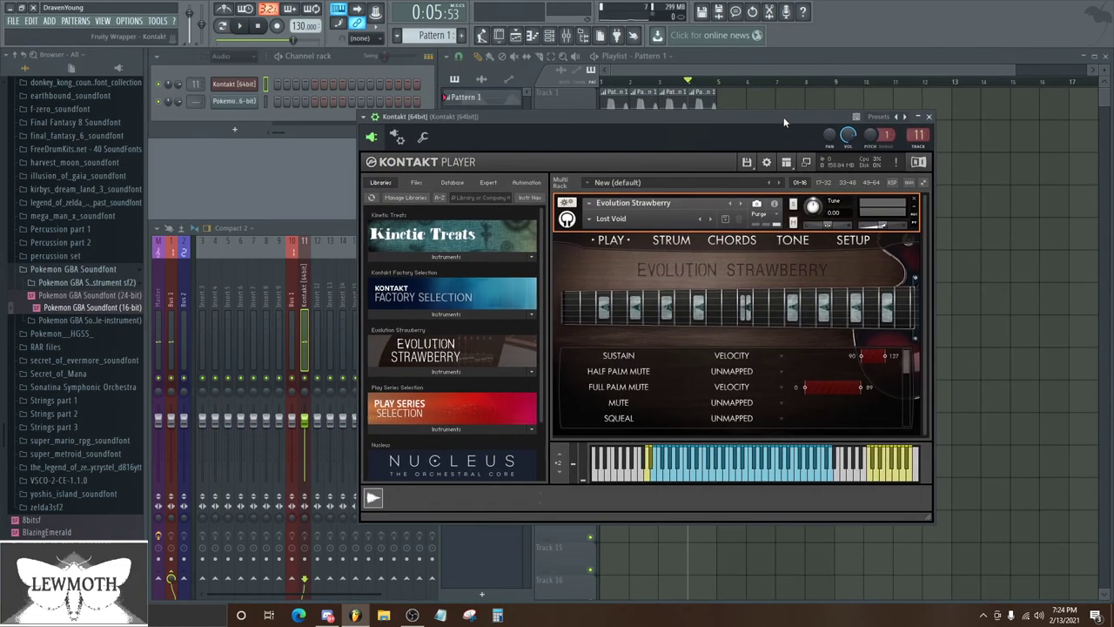
Look through the Strum, Chords, Tone and Setup pages of the Evolution Strawberry instrument
drag(783, 116, 786, 117)
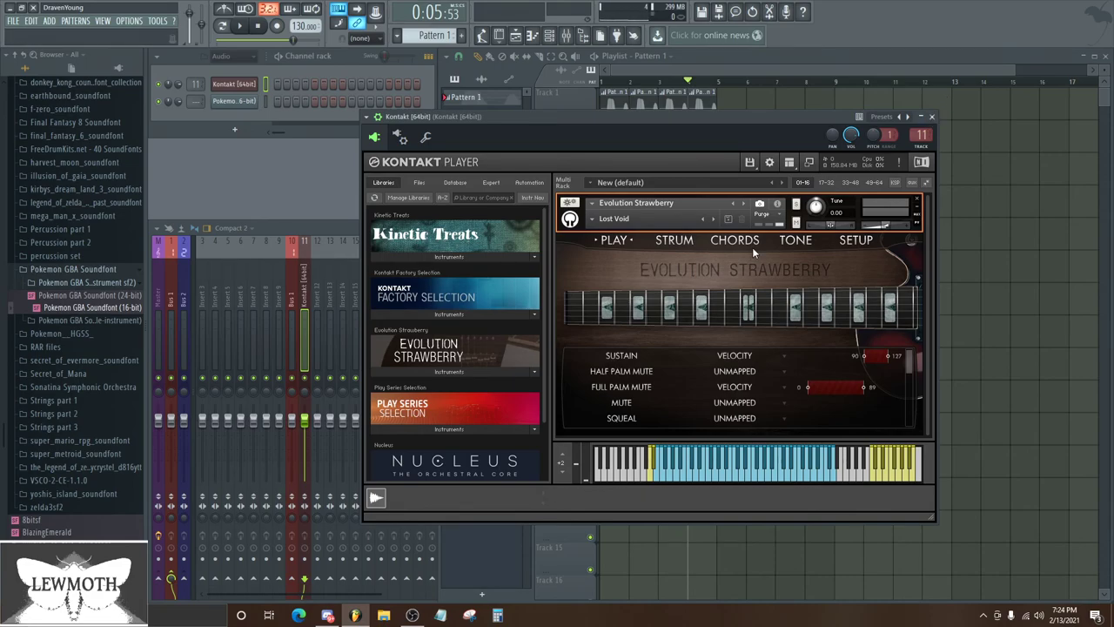
click(673, 241)
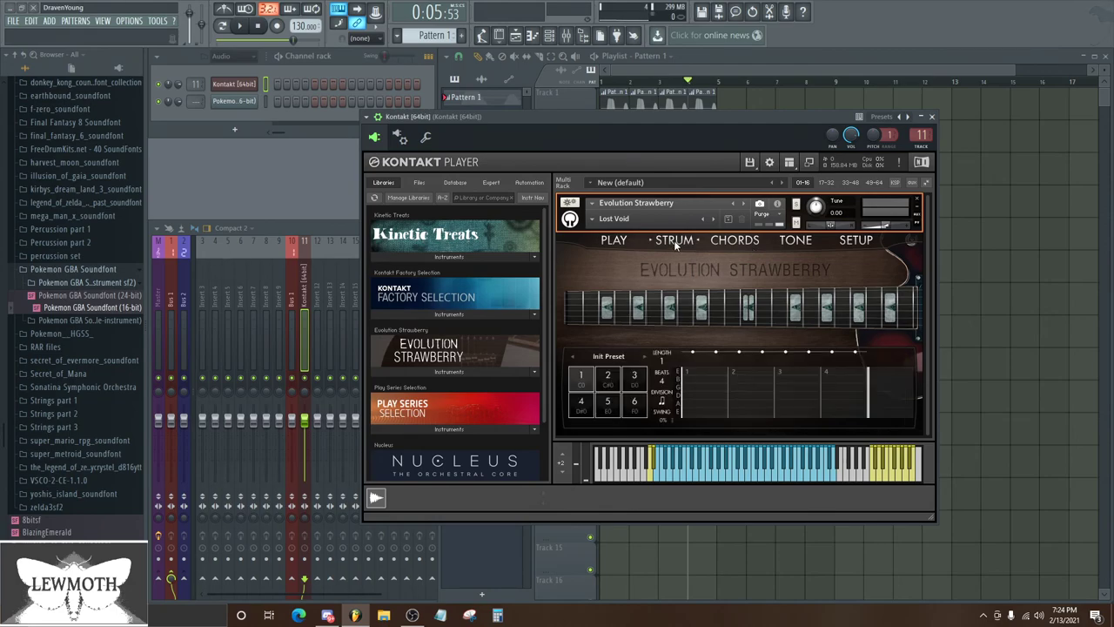
click(750, 242)
click(794, 240)
click(857, 240)
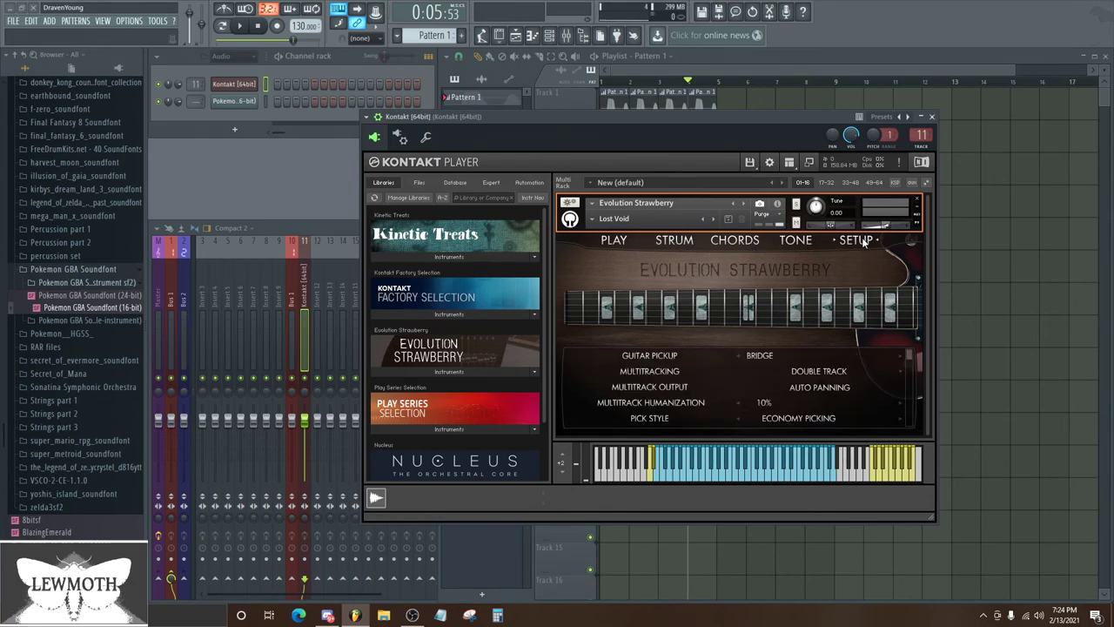
Set the guitar pickup to Neck in the instrument's setup and audition the sound
drag(778, 118, 704, 114)
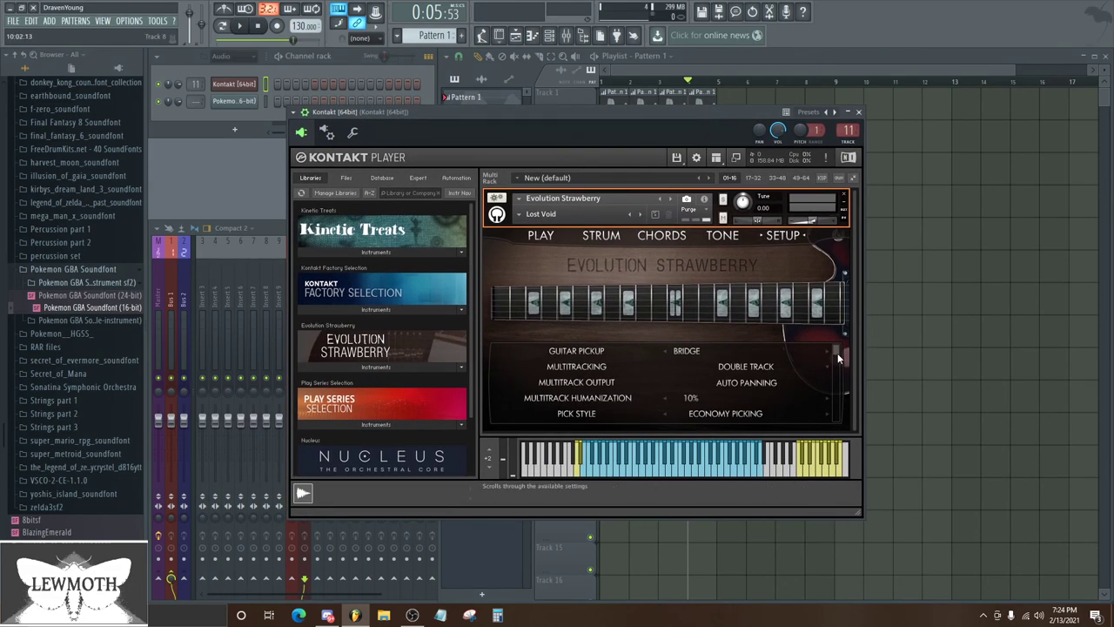
click(728, 351)
mouse_move(679, 111)
mouse_down()
mouse_move(658, 111)
mouse_move(686, 112)
mouse_move(670, 114)
mouse_up()
click(759, 354)
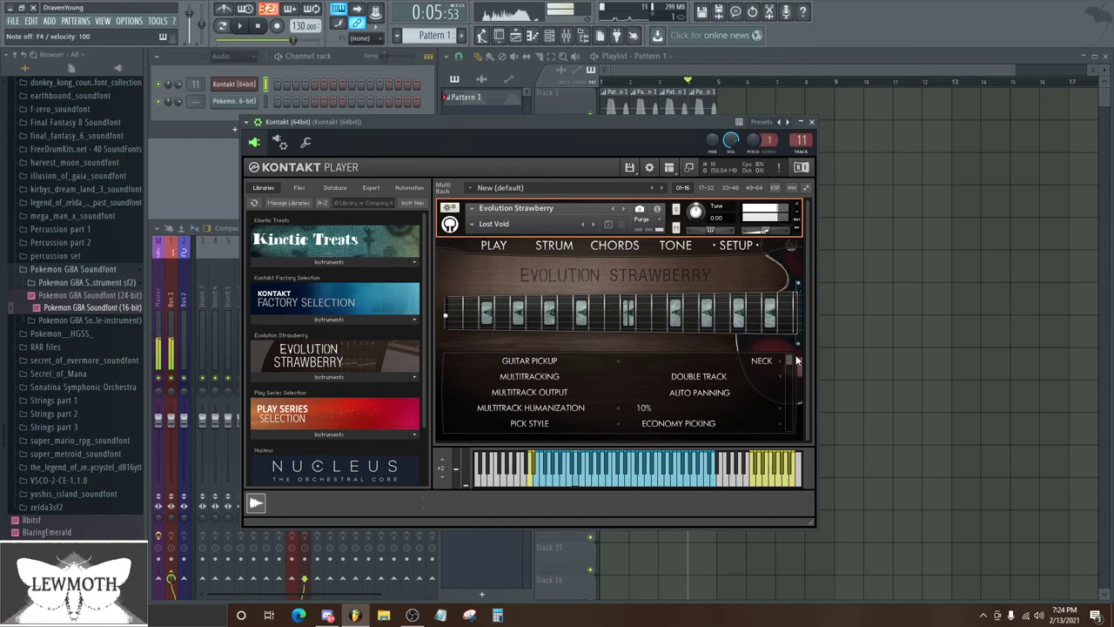
drag(788, 358, 789, 323)
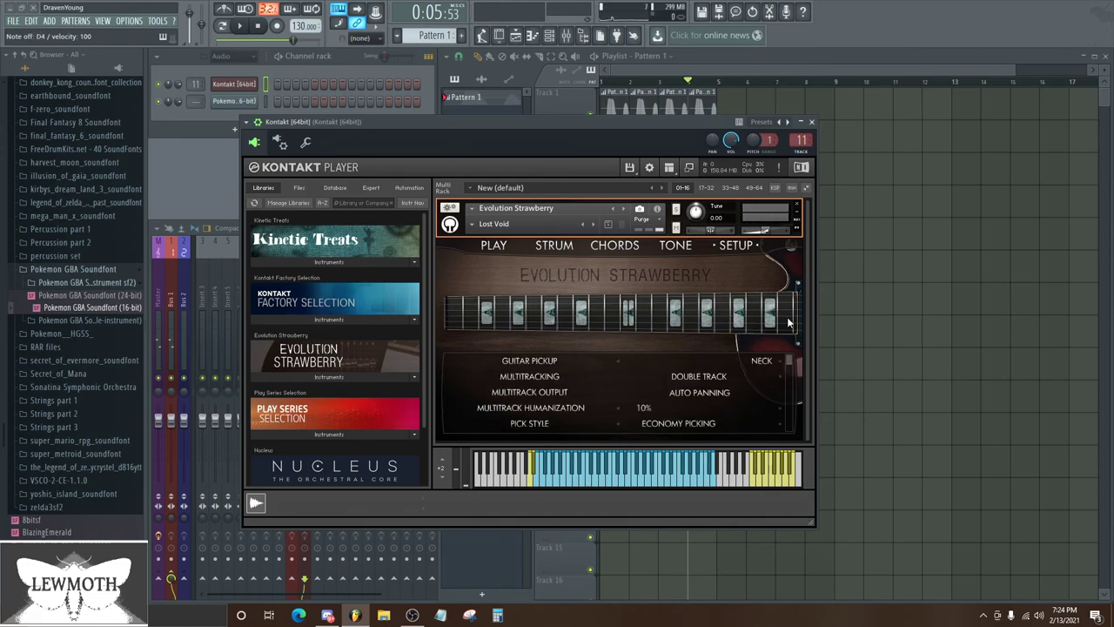
click(812, 122)
click(233, 84)
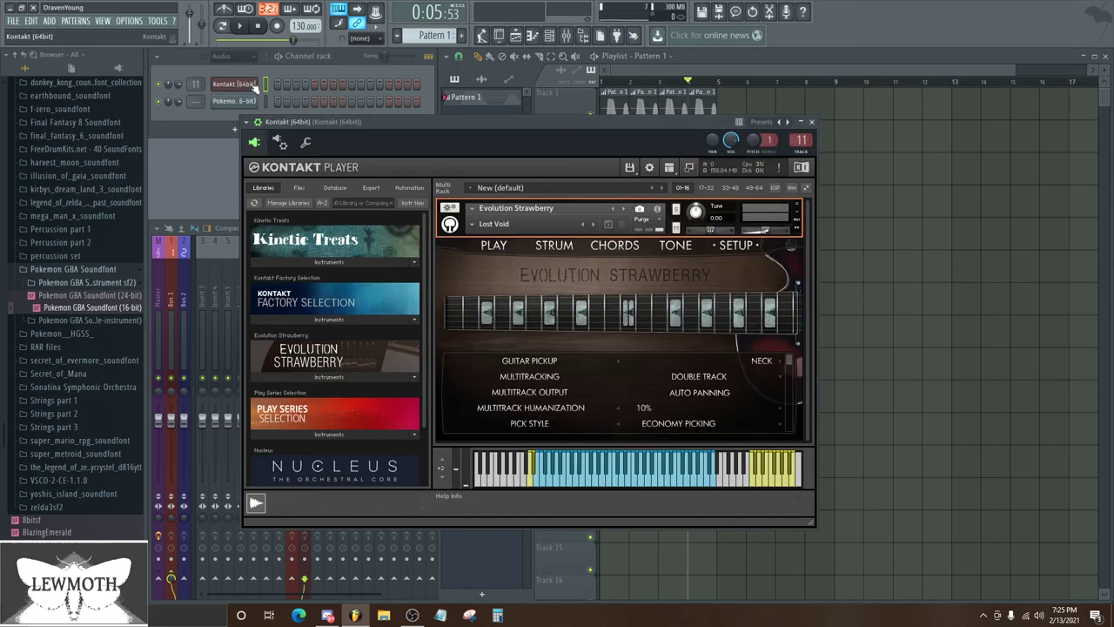
drag(634, 119, 623, 87)
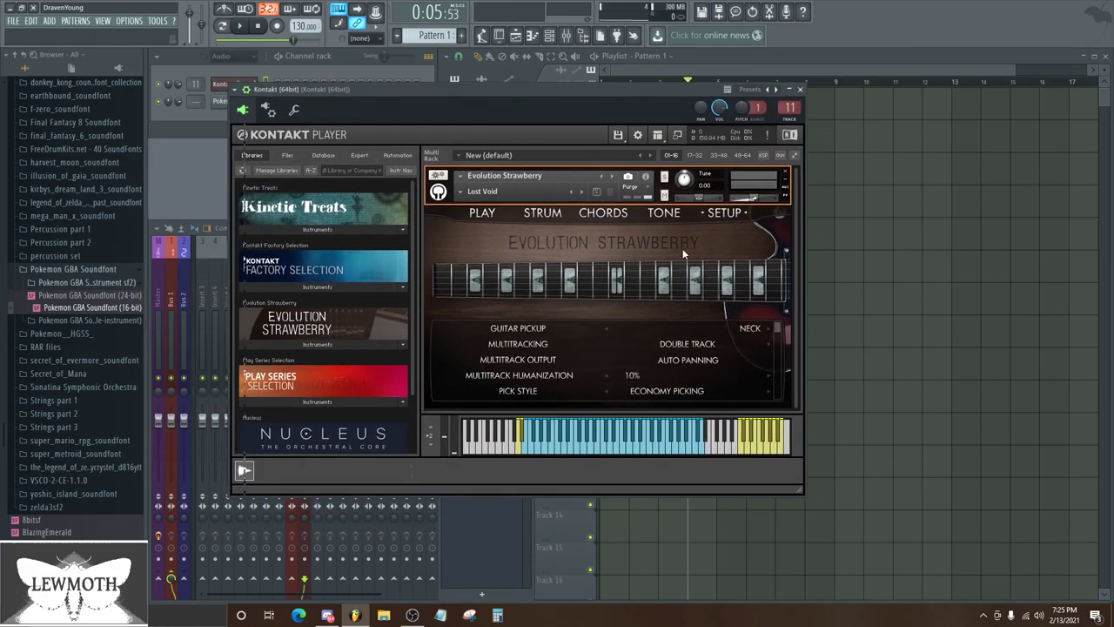
click(800, 89)
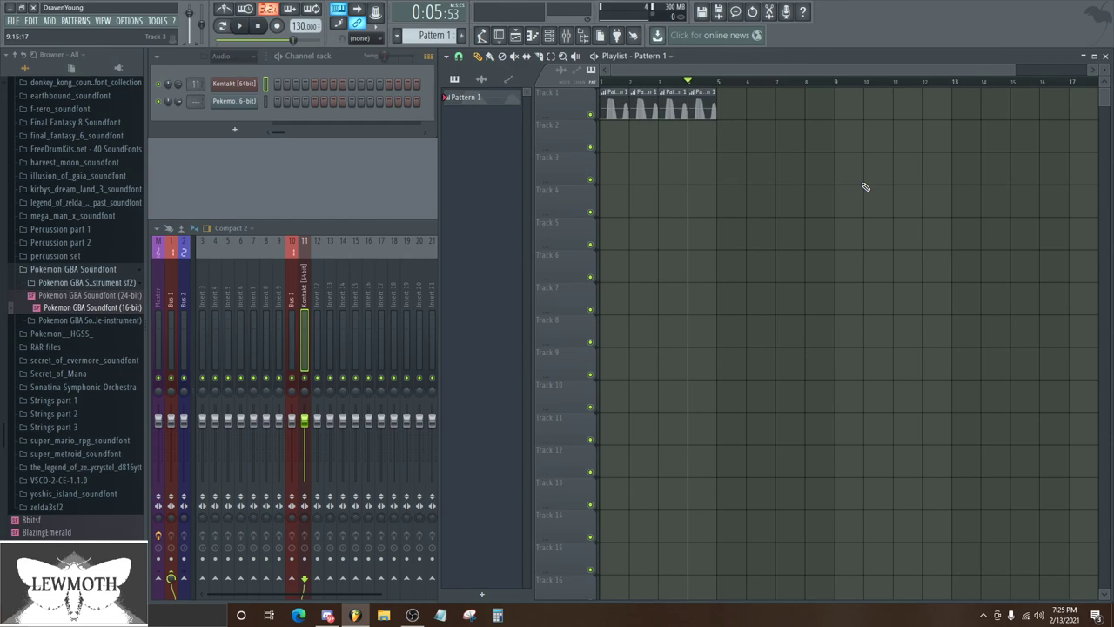
Reopen the Kontakt instrument and examine the articulation mappings on its Play page
click(236, 84)
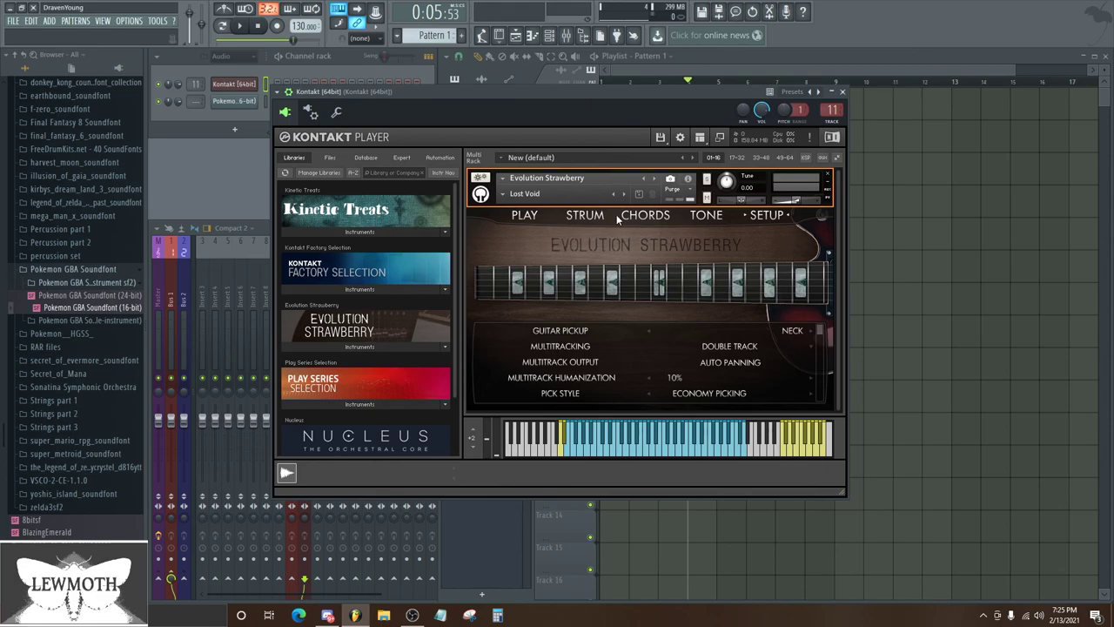
click(525, 215)
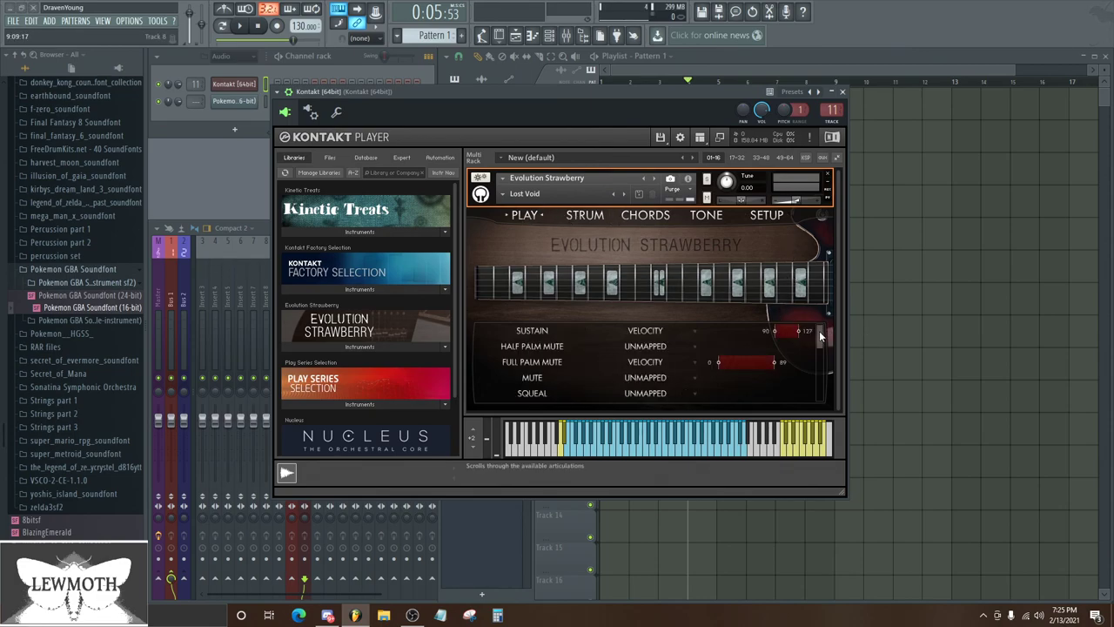
mouse_move(819, 331)
mouse_down()
mouse_move(815, 377)
mouse_move(821, 333)
mouse_up()
Collapse and restore the Kontakt window, and close it to return to the playlist view
drag(723, 95, 586, 107)
double_click(586, 106)
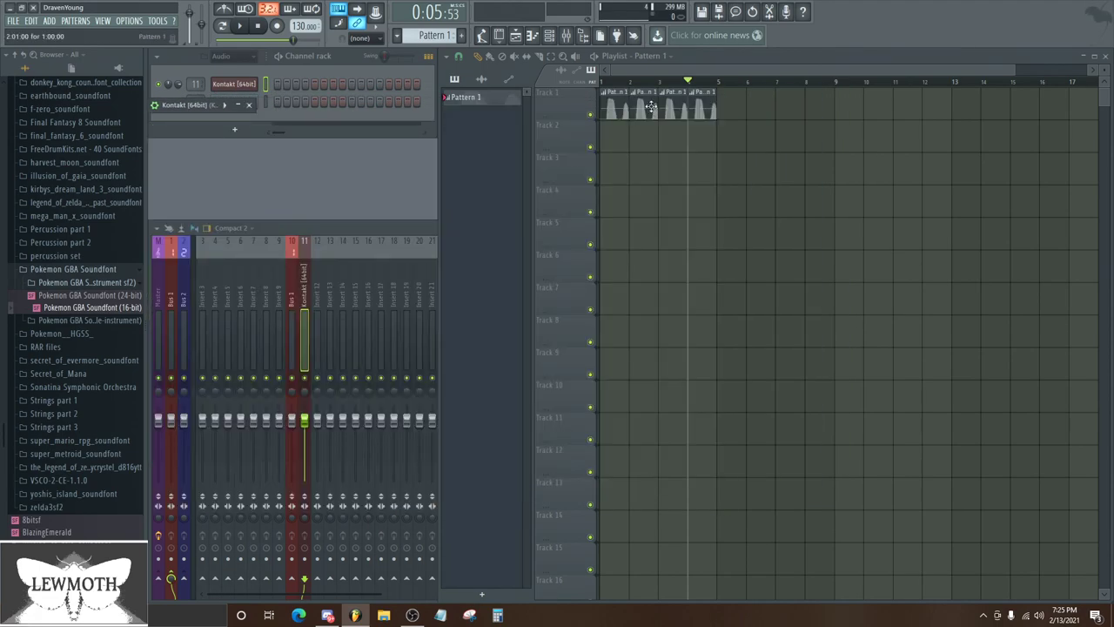
click(200, 106)
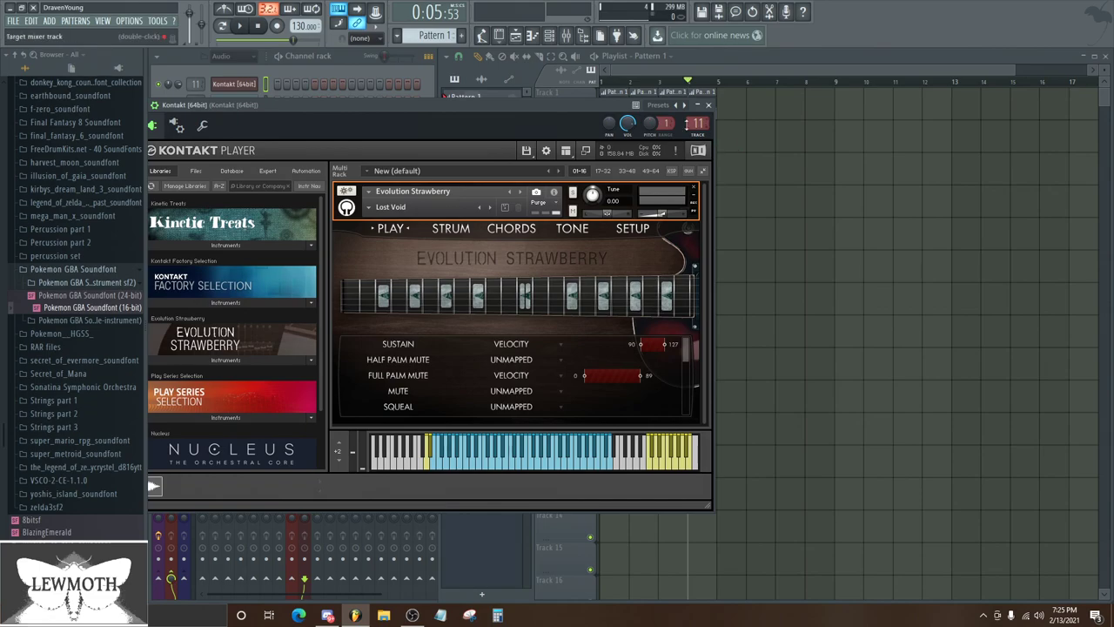
click(708, 104)
click(243, 87)
click(244, 88)
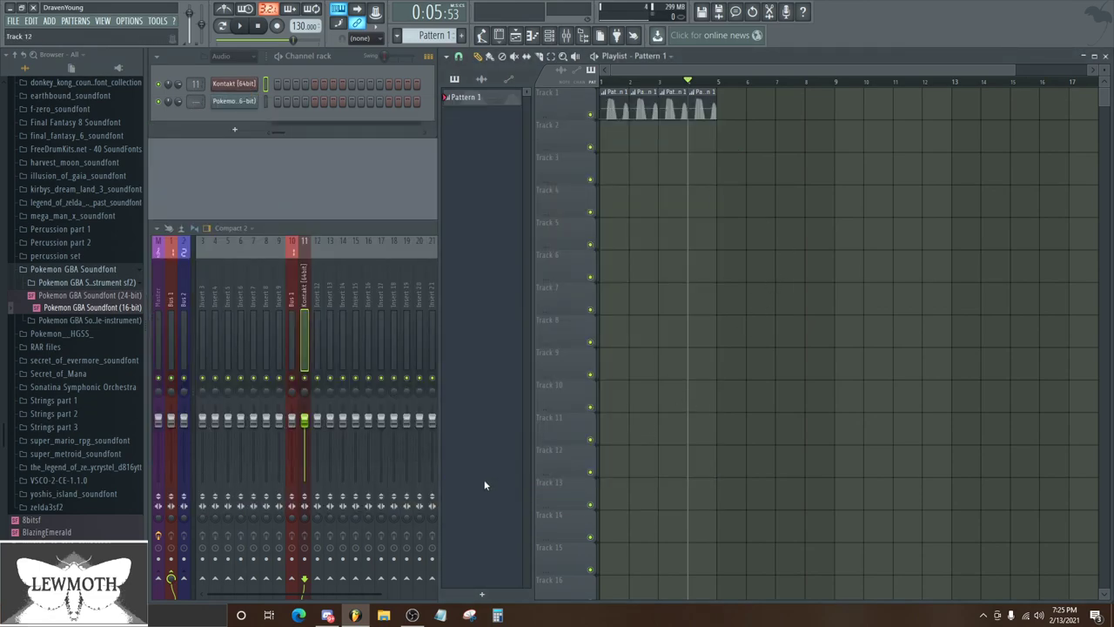